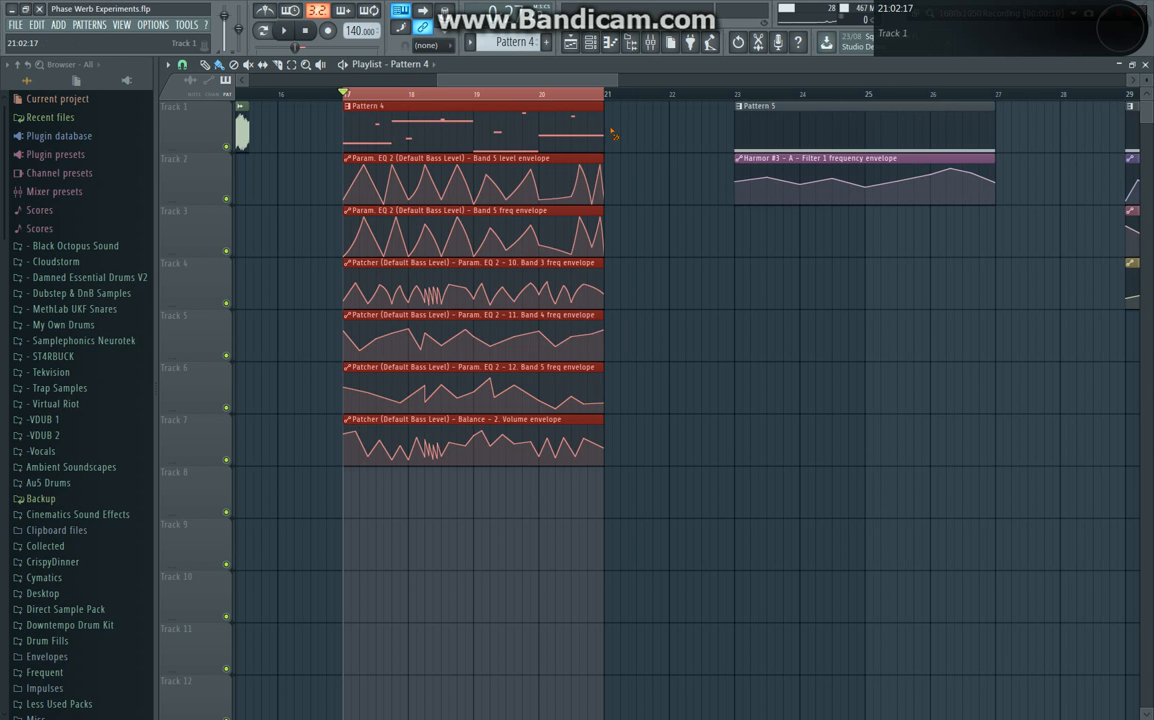
Step: Play the Pattern 4 section from bar 17 and look over the mixer's effect chain for the bass track
{"action": "scroll", "coordinate": [449, 97], "scroll_direction": "up", "scroll_amount": 3}
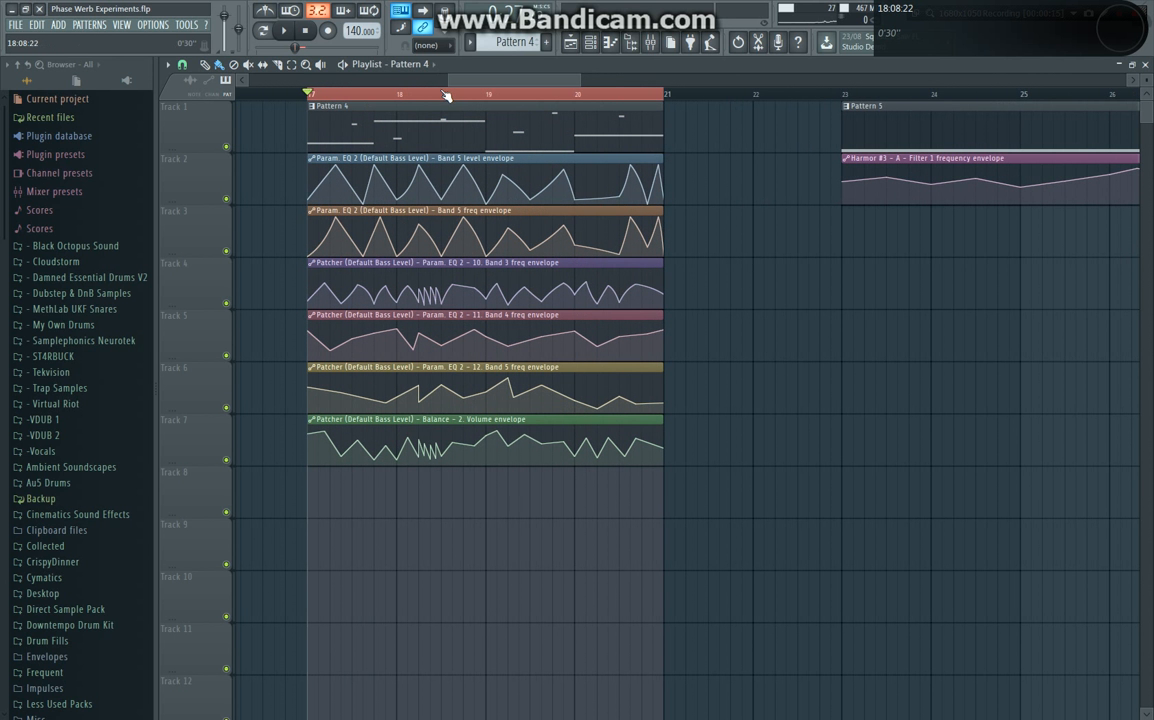
{"action": "key", "text": "space"}
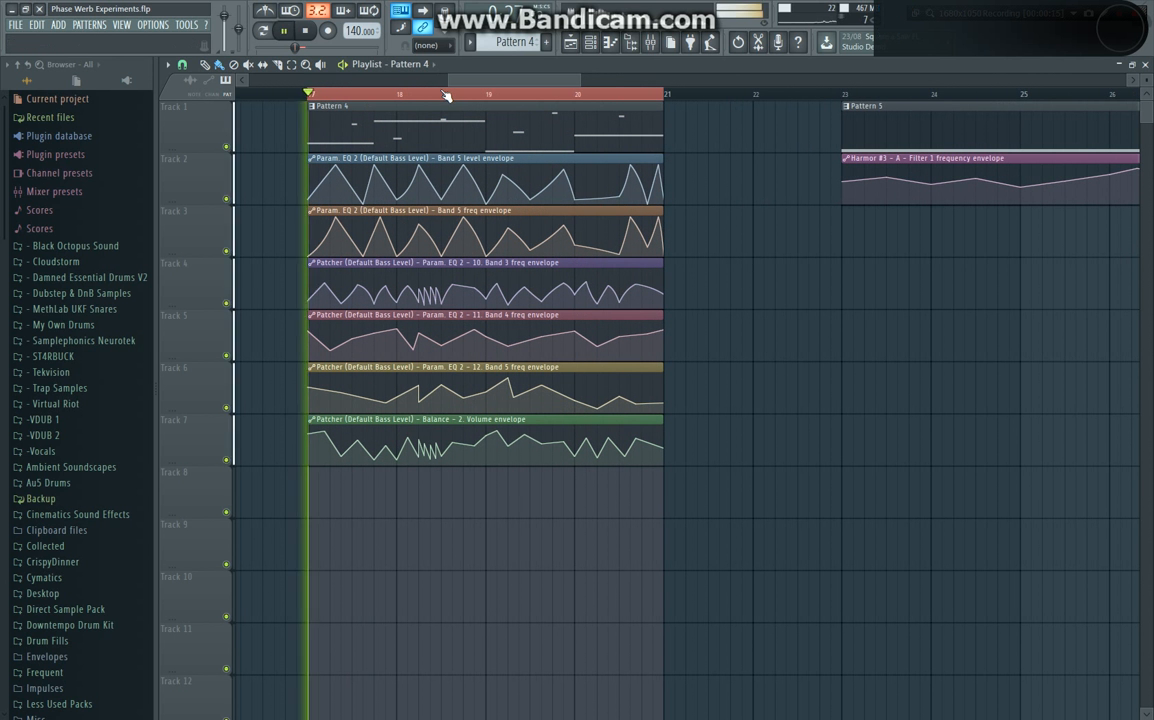
{"action": "left_click", "coordinate": [649, 43]}
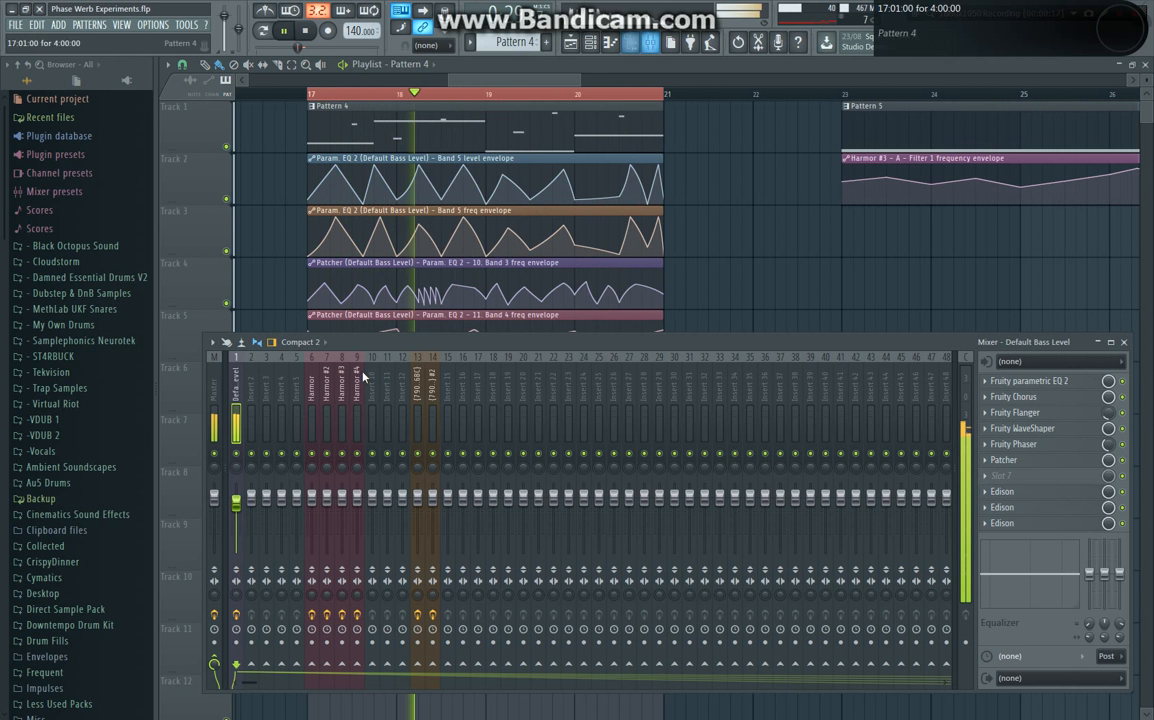
{"action": "left_click", "coordinate": [1124, 343]}
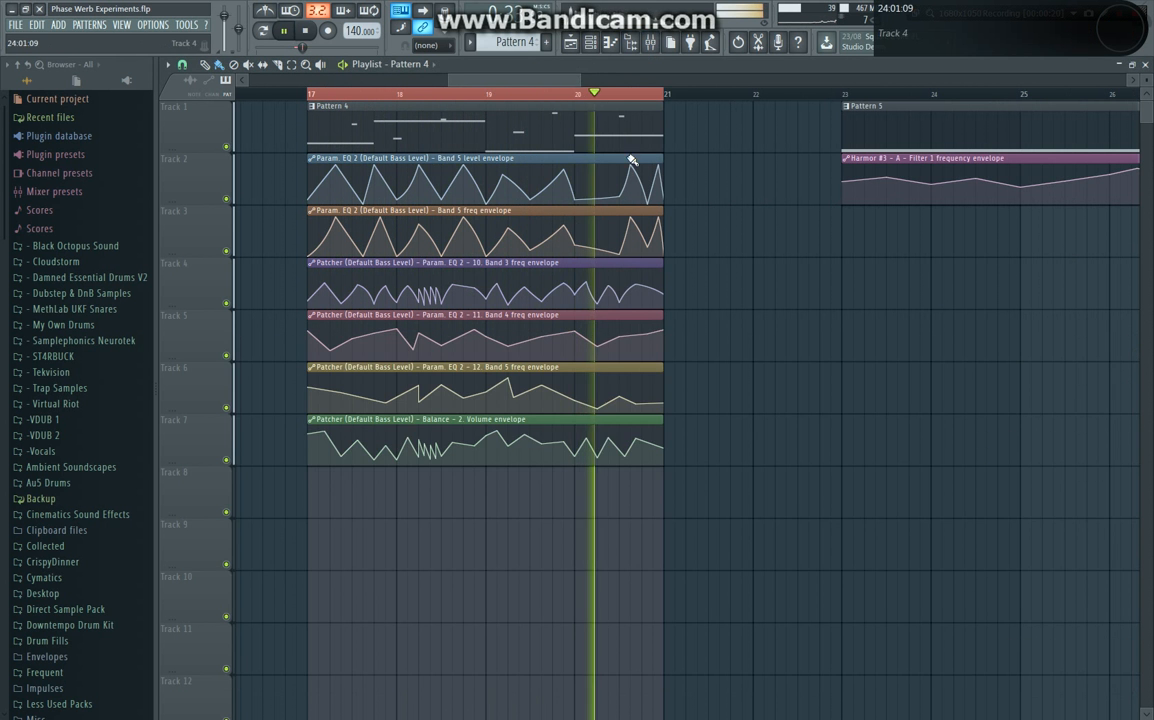
Step: View the channel rack filtered to the Unsorted channels, then close it
{"action": "left_click", "coordinate": [594, 43]}
{"action": "left_click", "coordinate": [513, 119]}
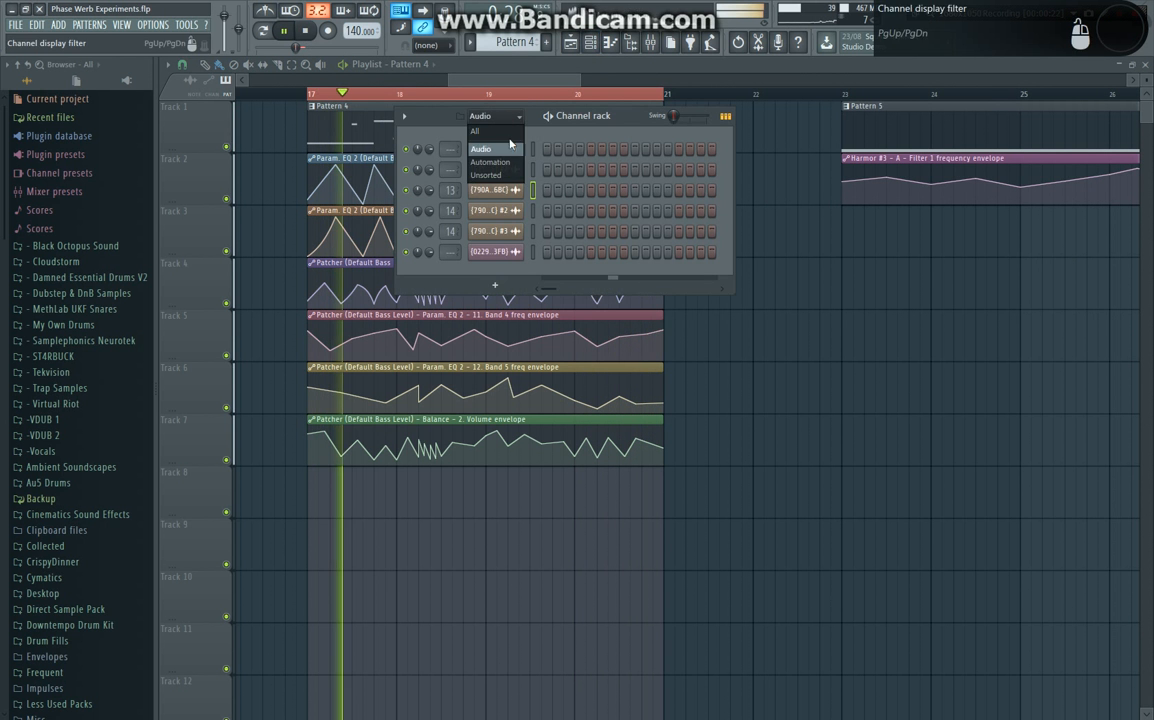
{"action": "left_click", "coordinate": [486, 175]}
{"action": "left_click", "coordinate": [594, 43]}
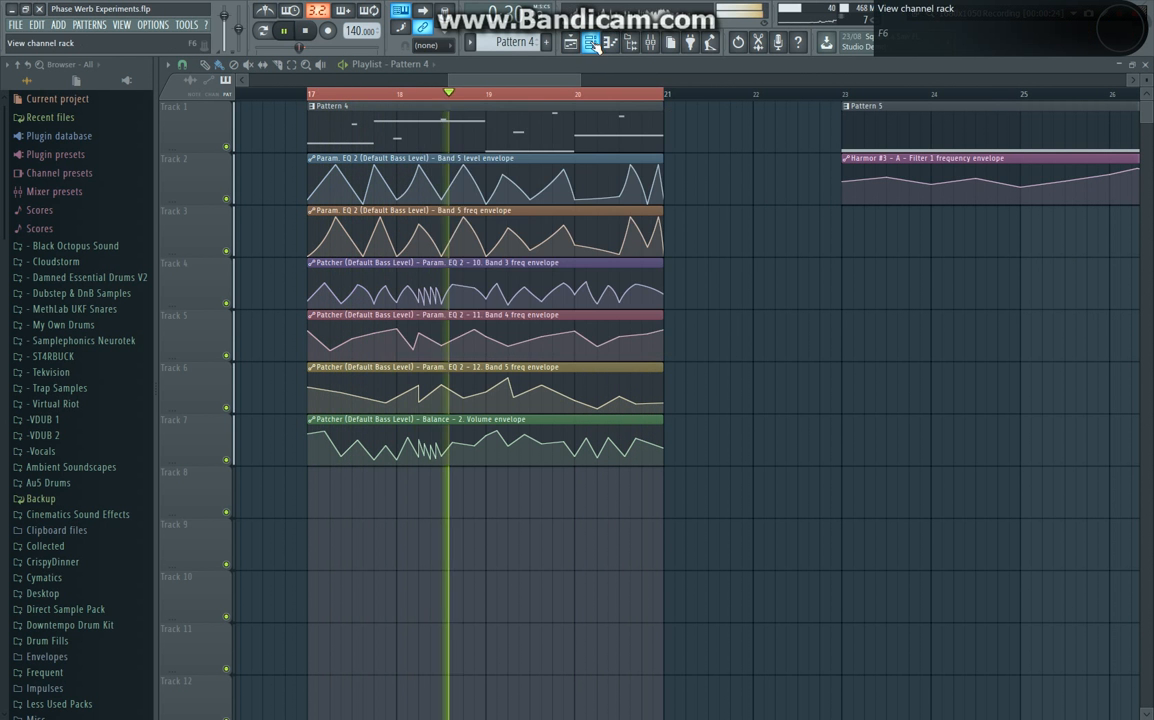
Step: Clear the playlist's time selection and play Pattern 5 from bar 23
{"action": "scroll", "coordinate": [716, 206], "scroll_direction": "down", "scroll_amount": 4}
{"action": "scroll", "coordinate": [713, 195], "scroll_direction": "up", "scroll_amount": 3}
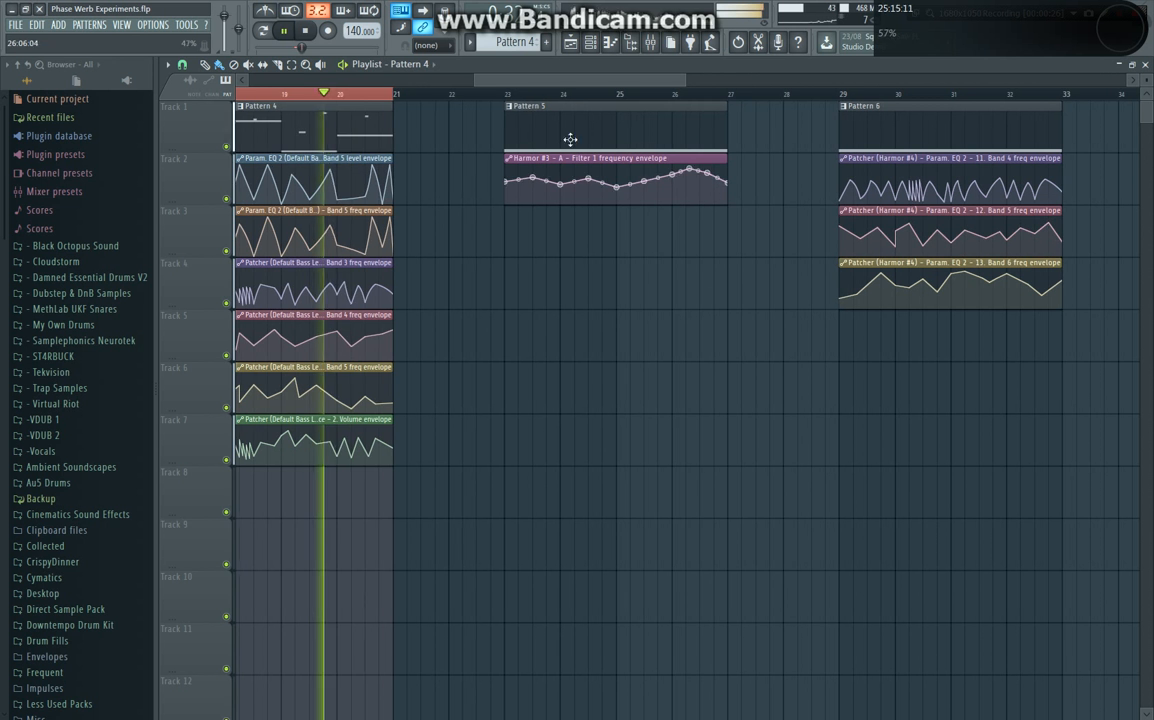
{"action": "left_click", "coordinate": [510, 98]}
{"action": "left_click", "coordinate": [510, 98]}
Step: Play Pattern 6 from bar 29 and look over the effect chain on the Harmor #4 mixer track
{"action": "scroll", "coordinate": [1090, 240], "scroll_direction": "down", "scroll_amount": 3}
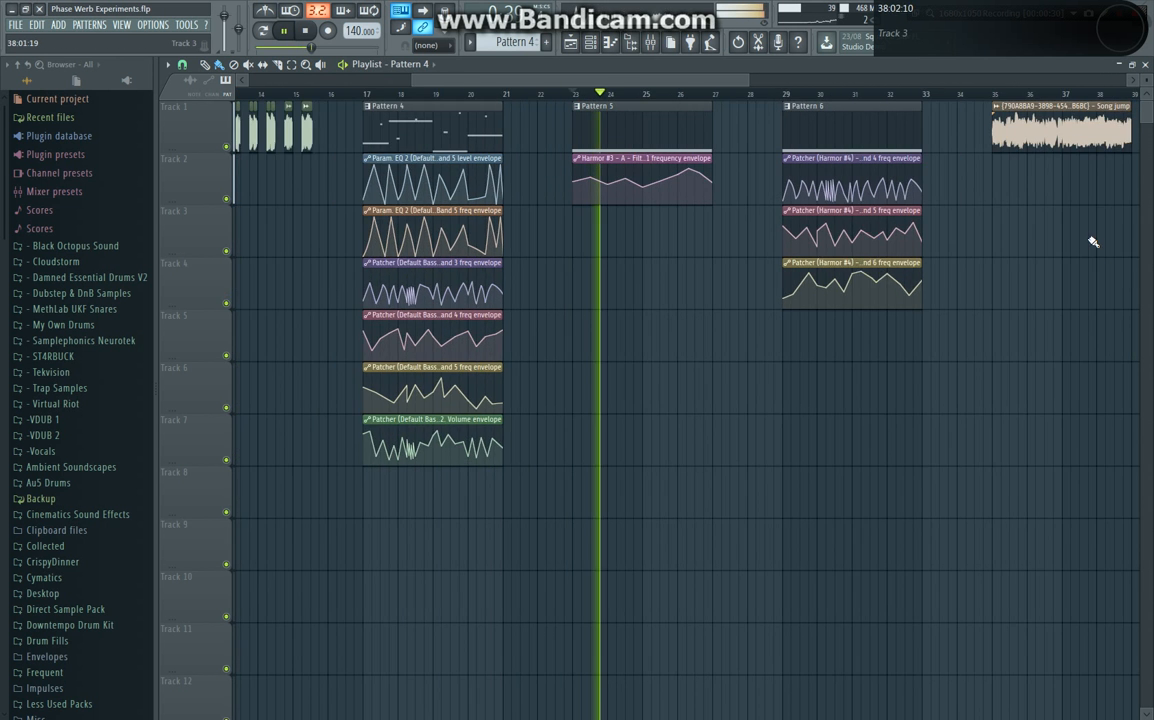
{"action": "scroll", "coordinate": [968, 238], "scroll_direction": "up", "scroll_amount": 3}
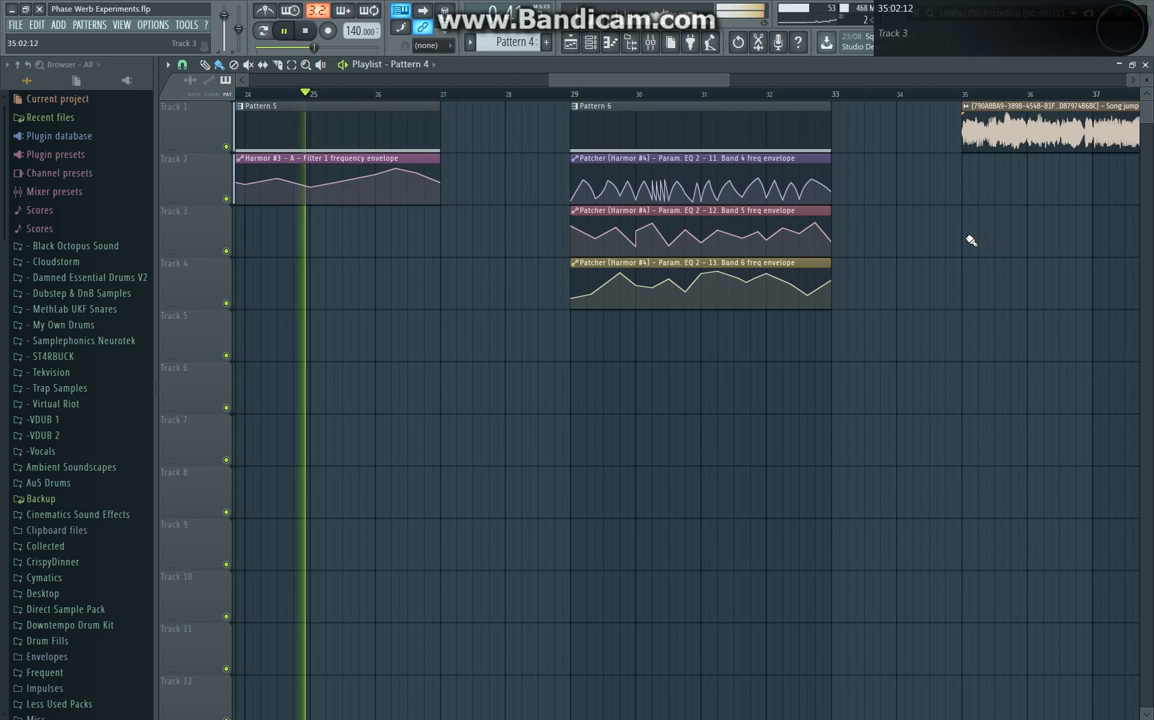
{"action": "left_click", "coordinate": [576, 96]}
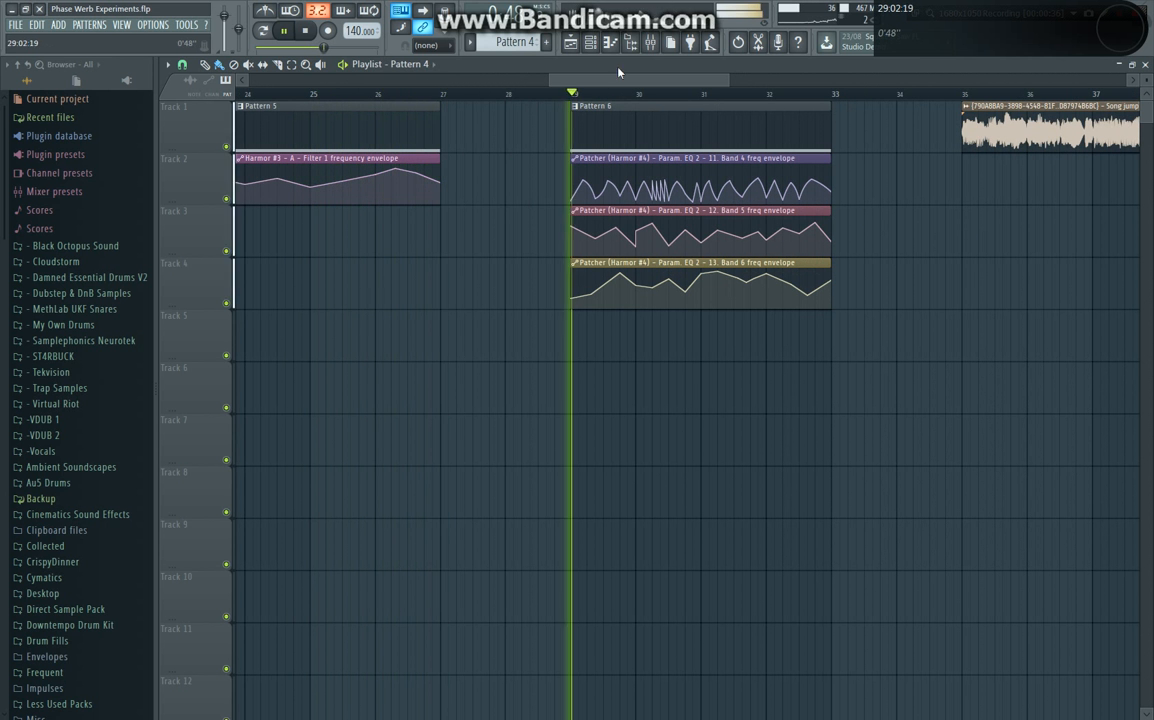
{"action": "key", "text": "F9"}
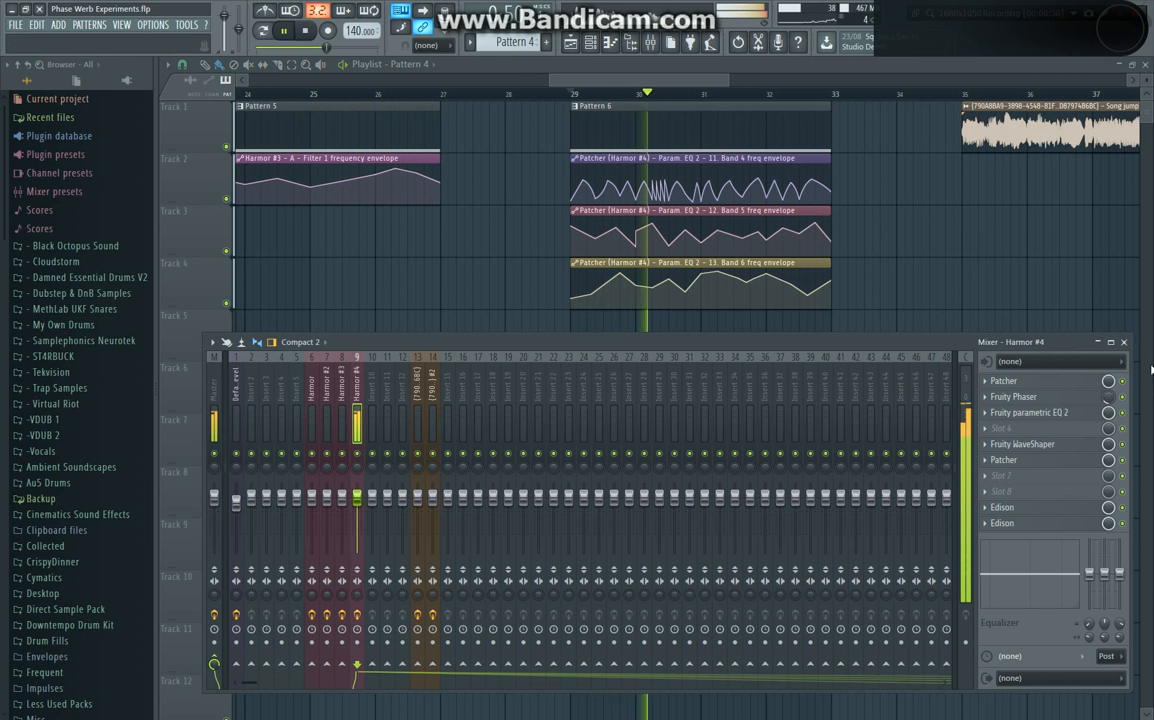
{"action": "key", "text": "F9"}
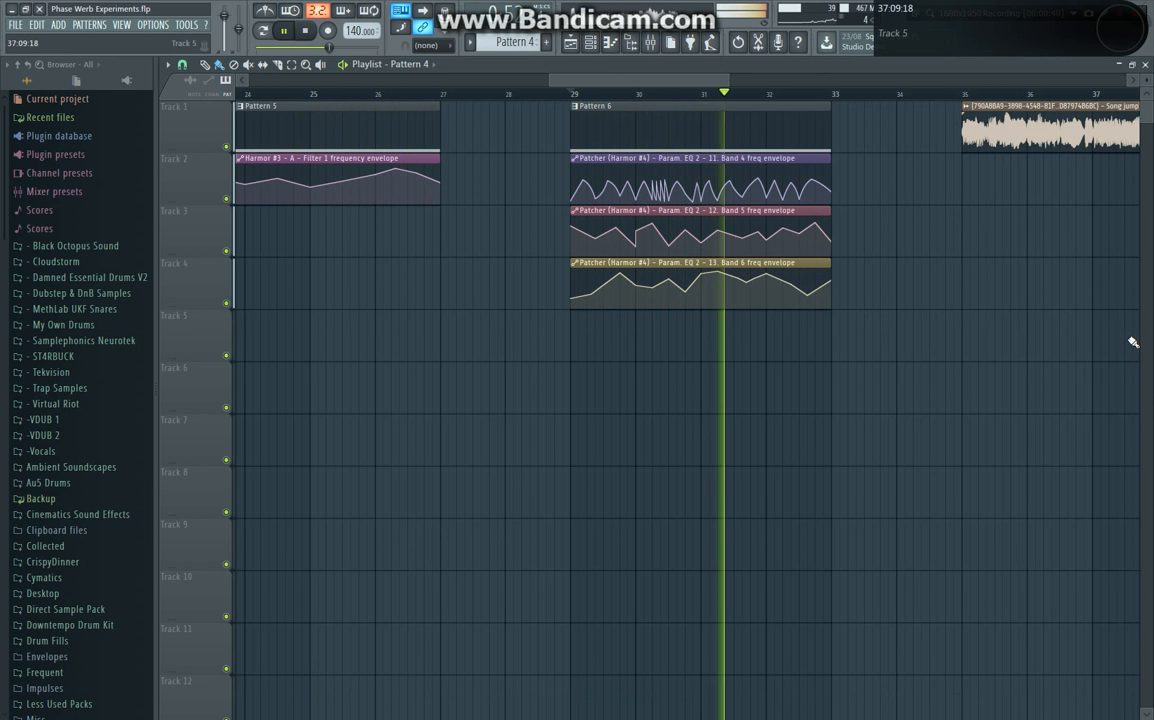
Step: Play the long resampled audio clip on Track 1 from bar 35
{"action": "scroll", "coordinate": [1130, 341], "scroll_direction": "up", "scroll_amount": 2}
{"action": "scroll", "coordinate": [937, 286], "scroll_direction": "down", "scroll_amount": 3}
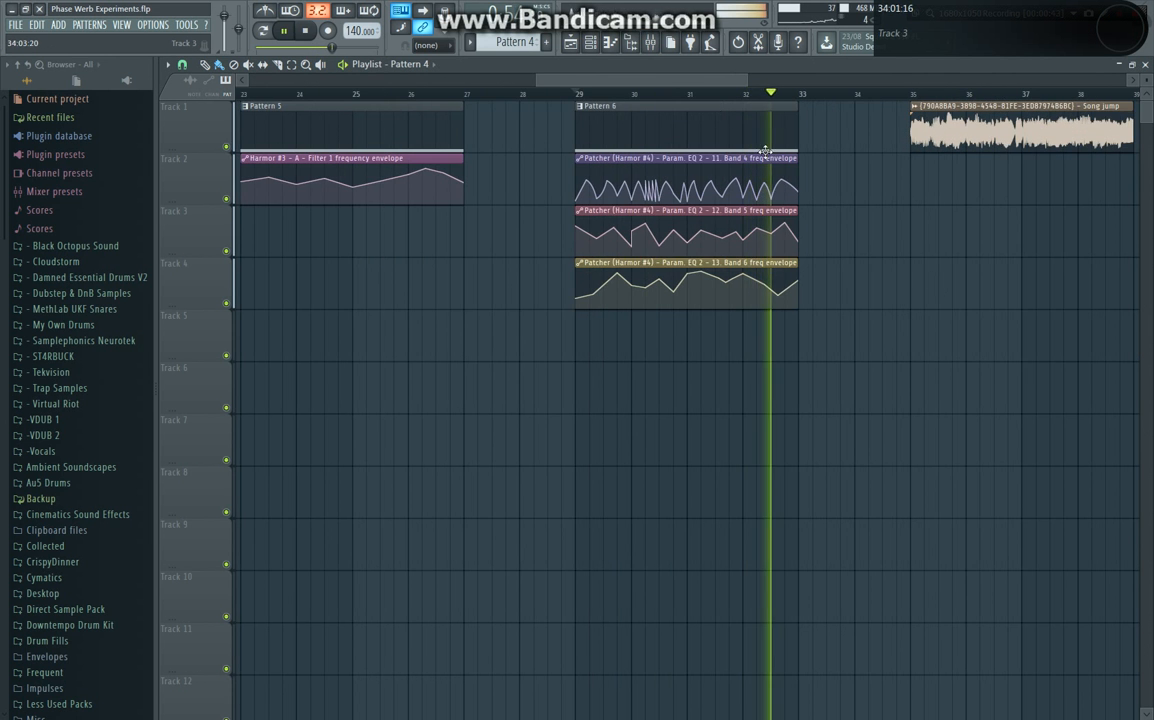
{"action": "left_click_drag", "start_coordinate": [698, 82], "coordinate": [758, 99]}
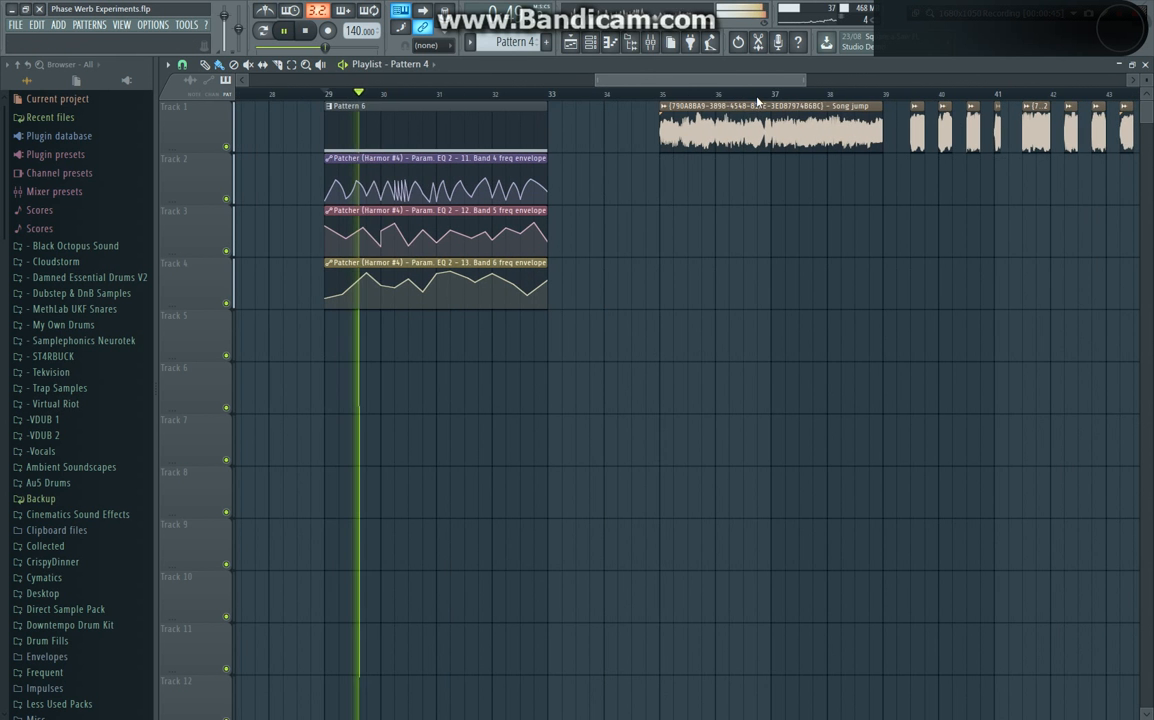
{"action": "scroll", "coordinate": [1040, 244], "scroll_direction": "up", "scroll_amount": 1}
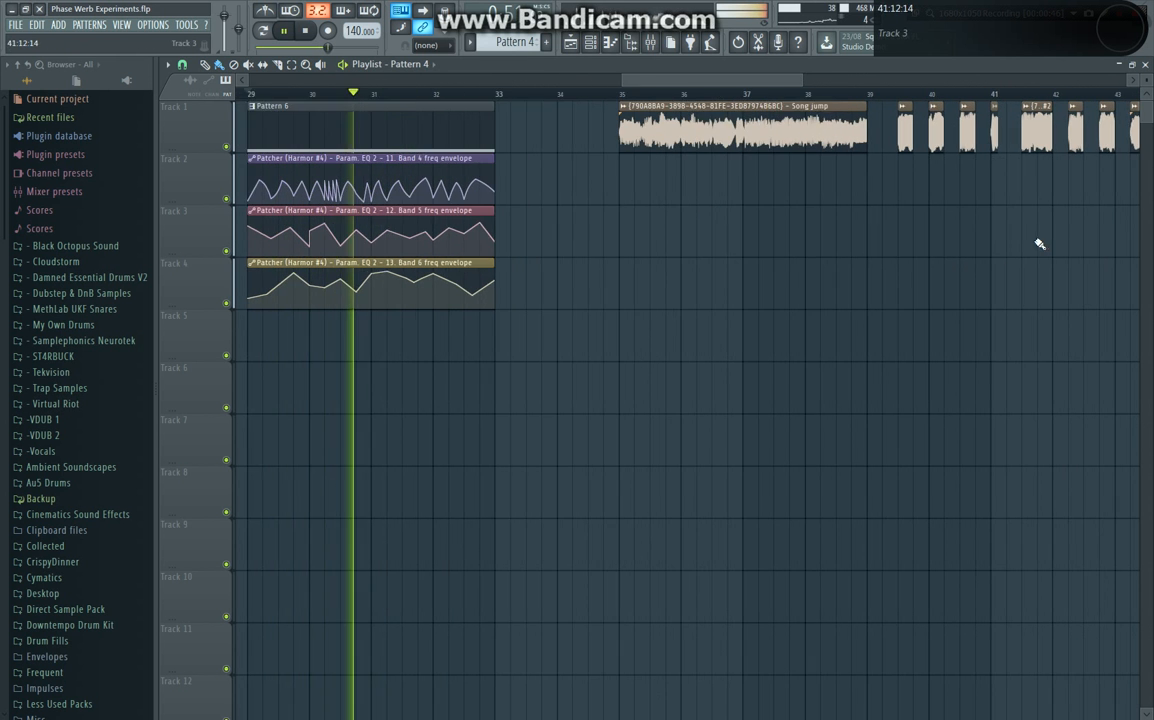
{"action": "left_click_drag", "start_coordinate": [676, 84], "coordinate": [700, 87]}
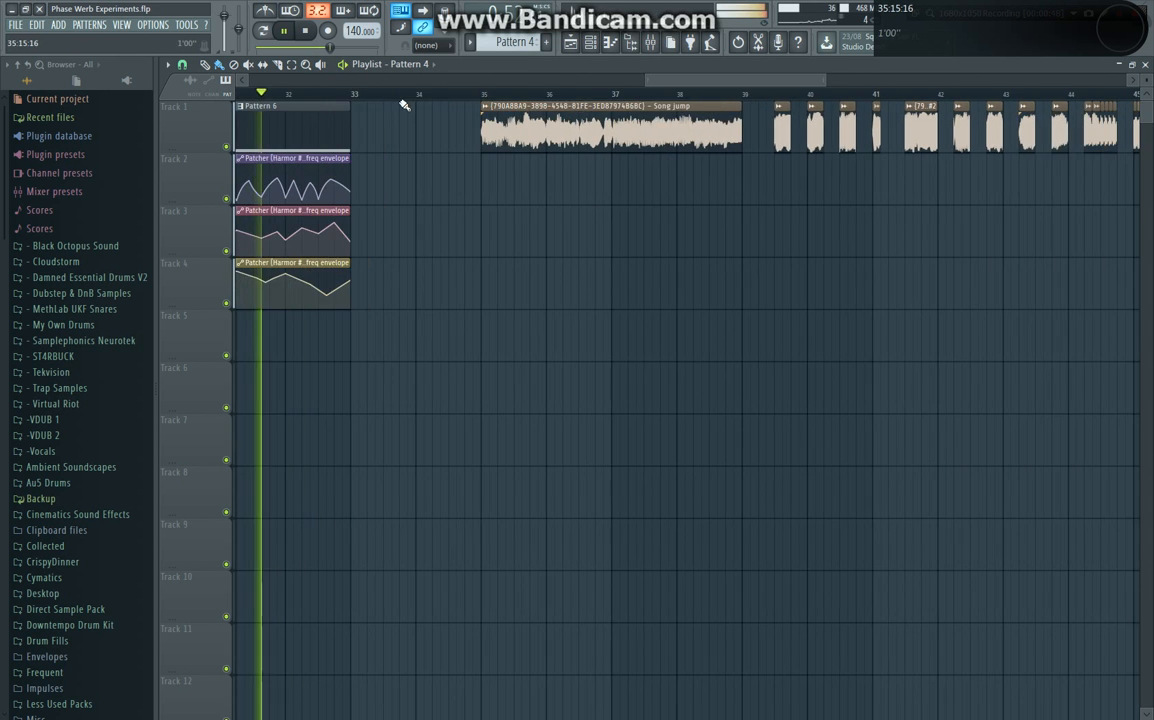
{"action": "left_click", "coordinate": [482, 94]}
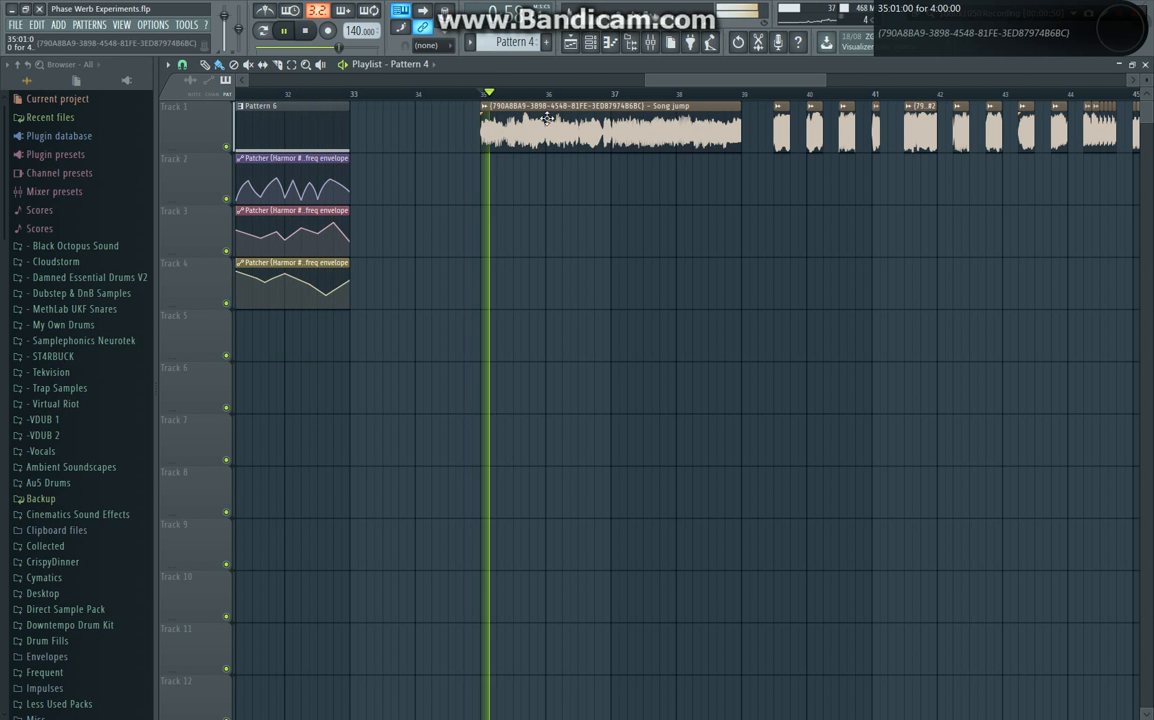
Step: Inspect the time stretching settings of the long resampled audio clip, then close its channel settings
{"action": "double_click", "coordinate": [542, 116]}
{"action": "left_click", "coordinate": [570, 256]}
{"action": "left_click", "coordinate": [492, 254]}
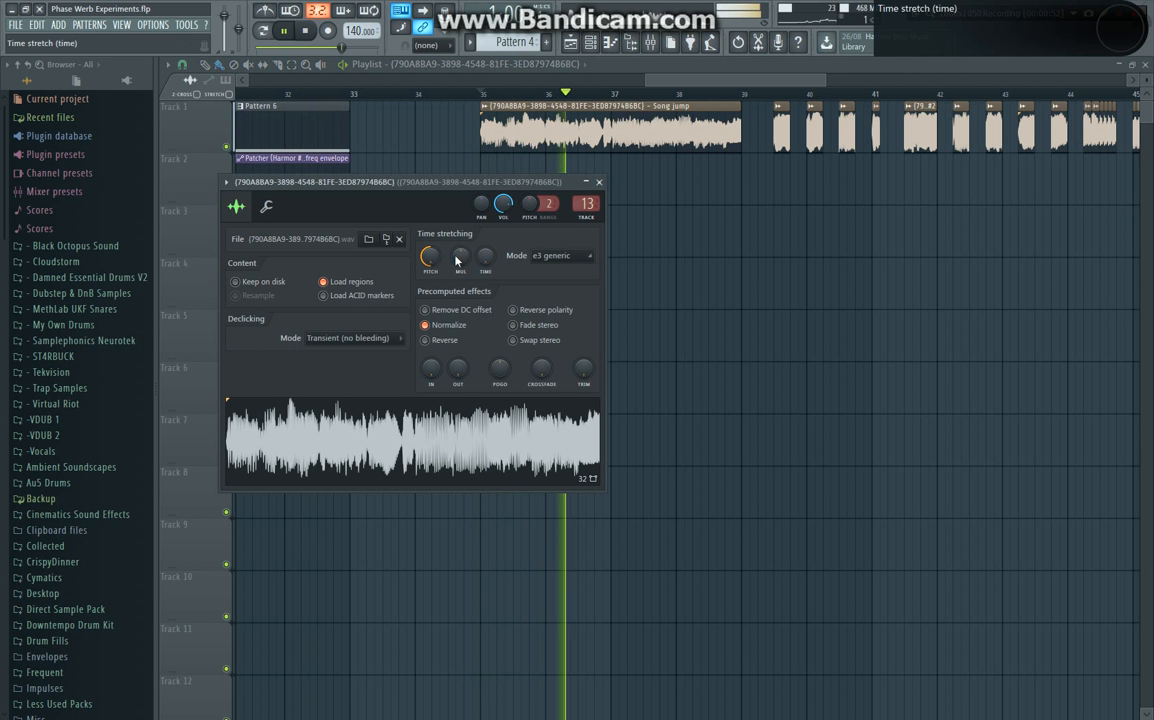
{"action": "left_click", "coordinate": [598, 182]}
{"action": "scroll", "coordinate": [932, 228], "scroll_direction": "up", "scroll_amount": 2}
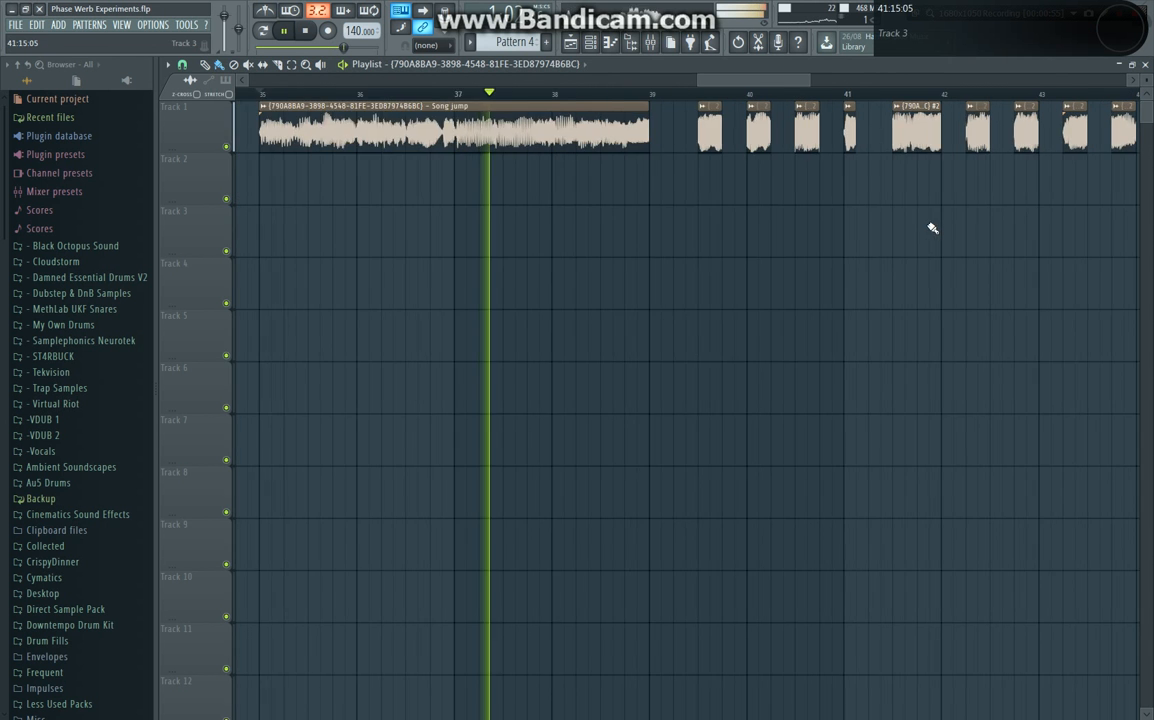
Step: Audition the chopped audio clips on Track 1 between bars 39 and 45
{"action": "left_click_drag", "start_coordinate": [749, 81], "coordinate": [791, 91]}
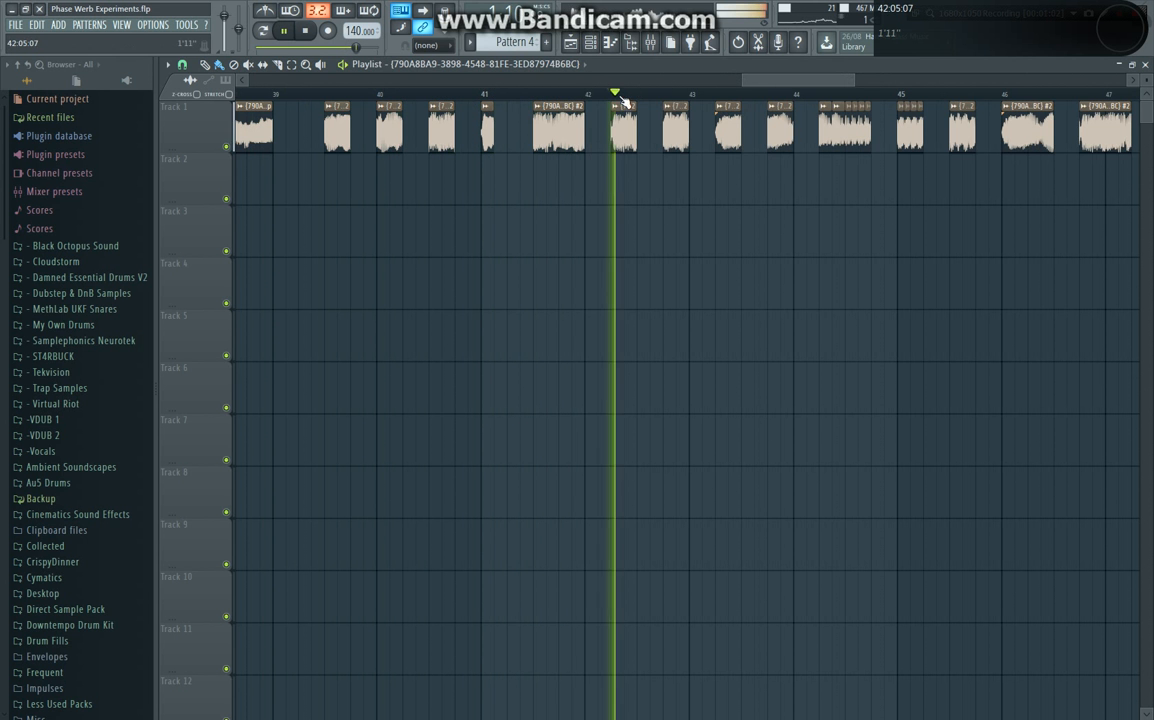
{"action": "key", "text": "space"}
{"action": "key", "text": "space"}
{"action": "left_click_drag", "start_coordinate": [764, 86], "coordinate": [790, 96]}
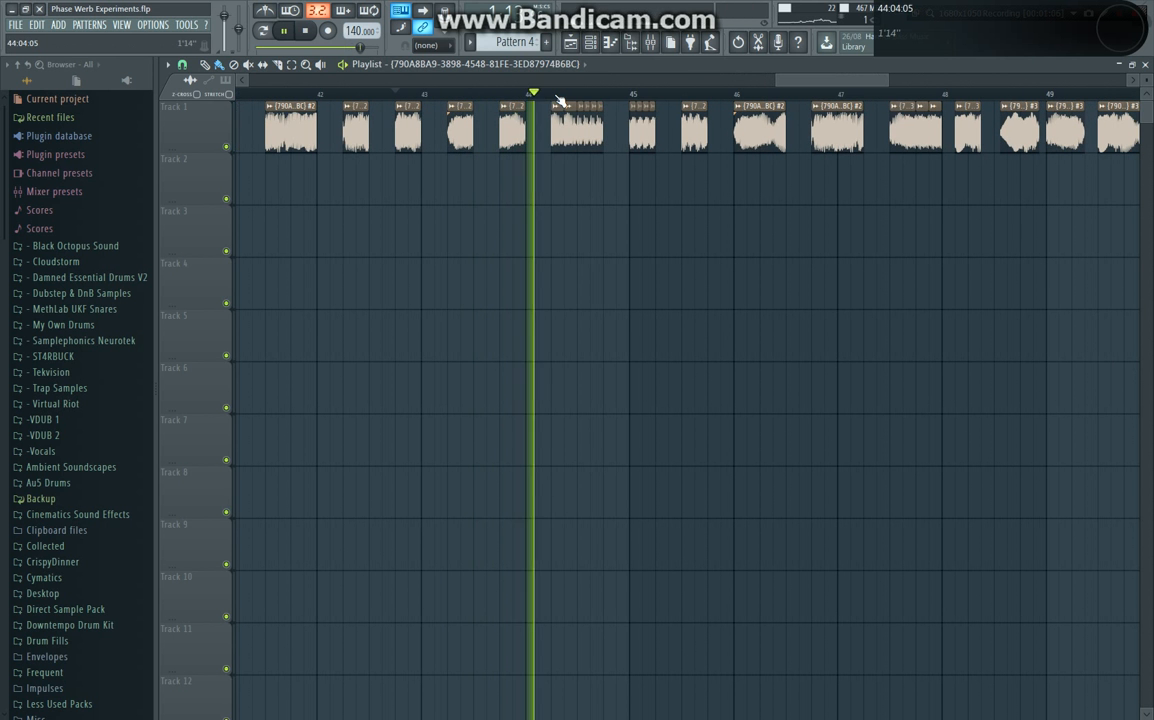
{"action": "left_click", "coordinate": [556, 96]}
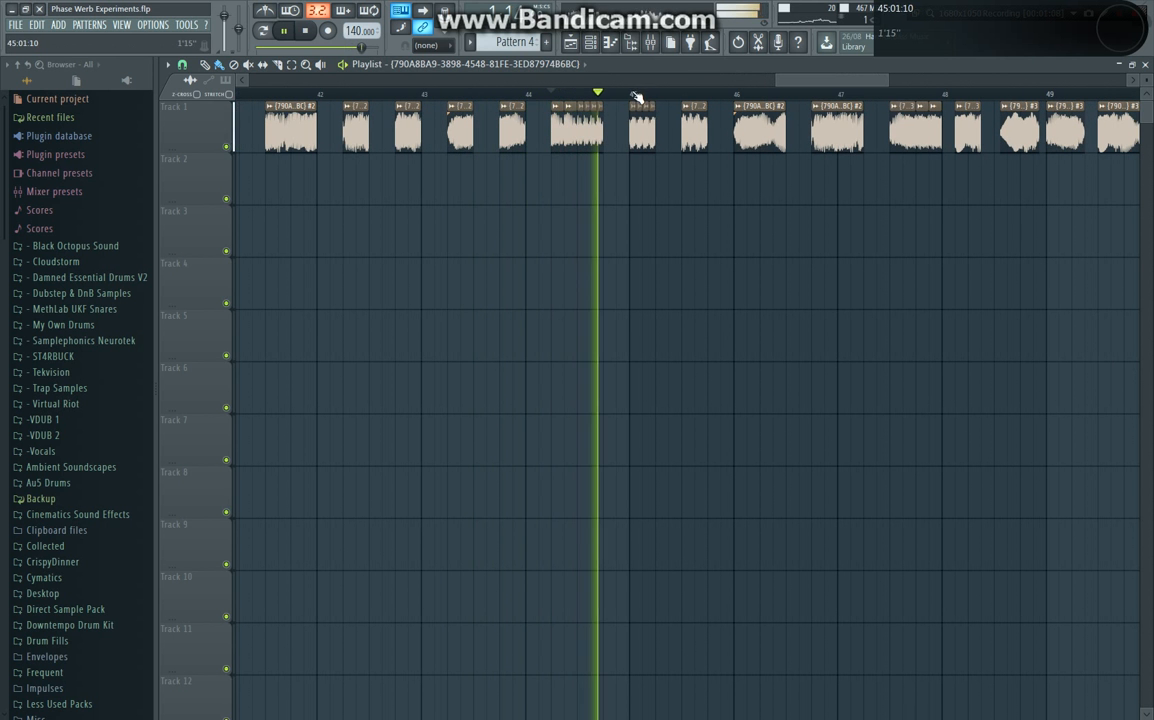
{"action": "left_click", "coordinate": [634, 96]}
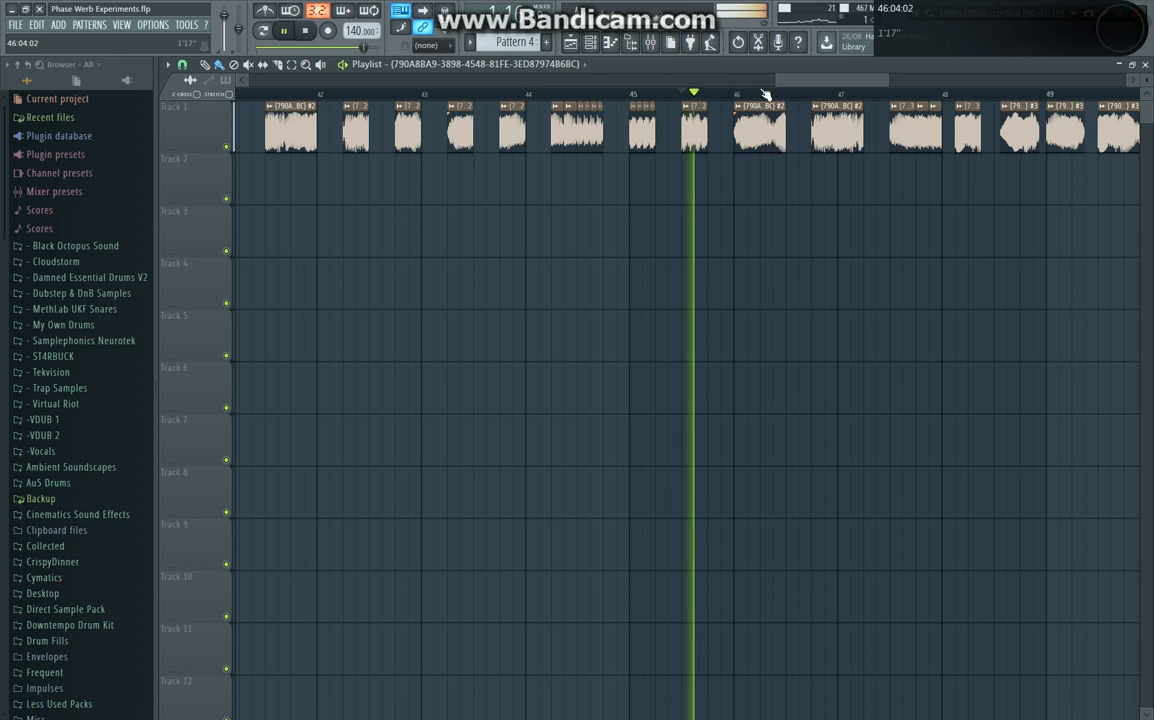
Step: Audition the chopped audio clips on Track 1 one after another from bar 46 to bar 48
{"action": "left_click_drag", "start_coordinate": [821, 78], "coordinate": [840, 88]}
{"action": "left_click", "coordinate": [530, 98]}
{"action": "left_click", "coordinate": [562, 98]}
{"action": "left_click", "coordinate": [564, 98]}
{"action": "left_click", "coordinate": [611, 97]}
{"action": "left_click", "coordinate": [682, 98]}
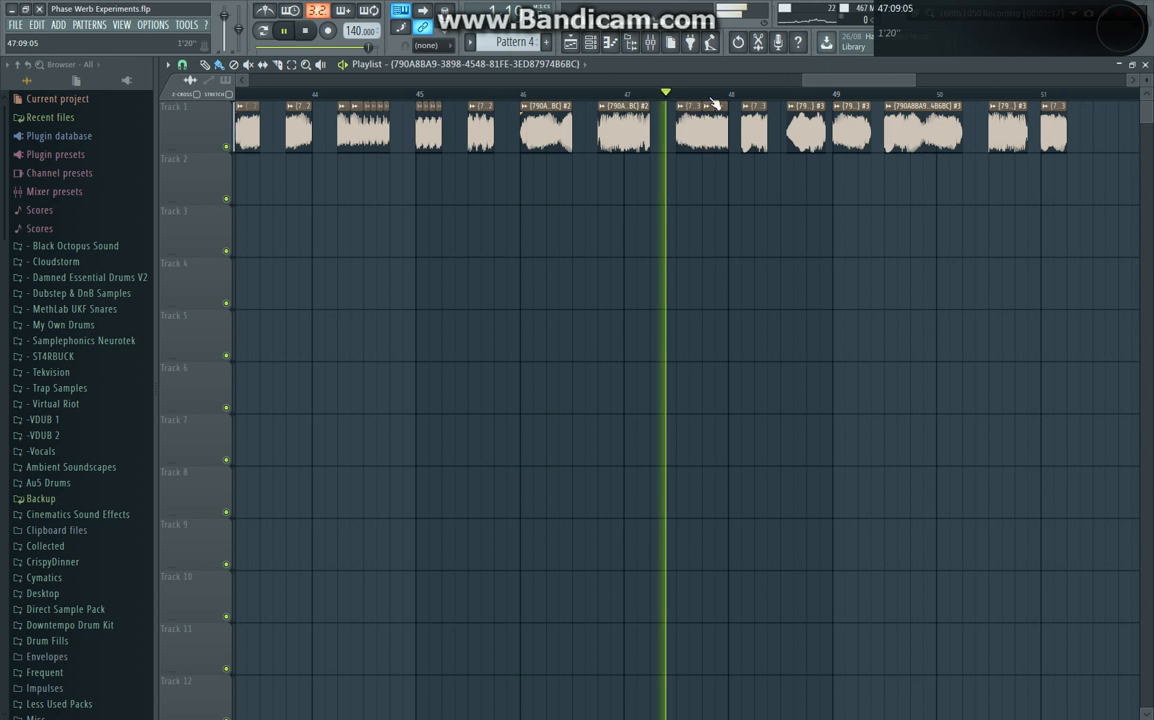
{"action": "left_click", "coordinate": [703, 98]}
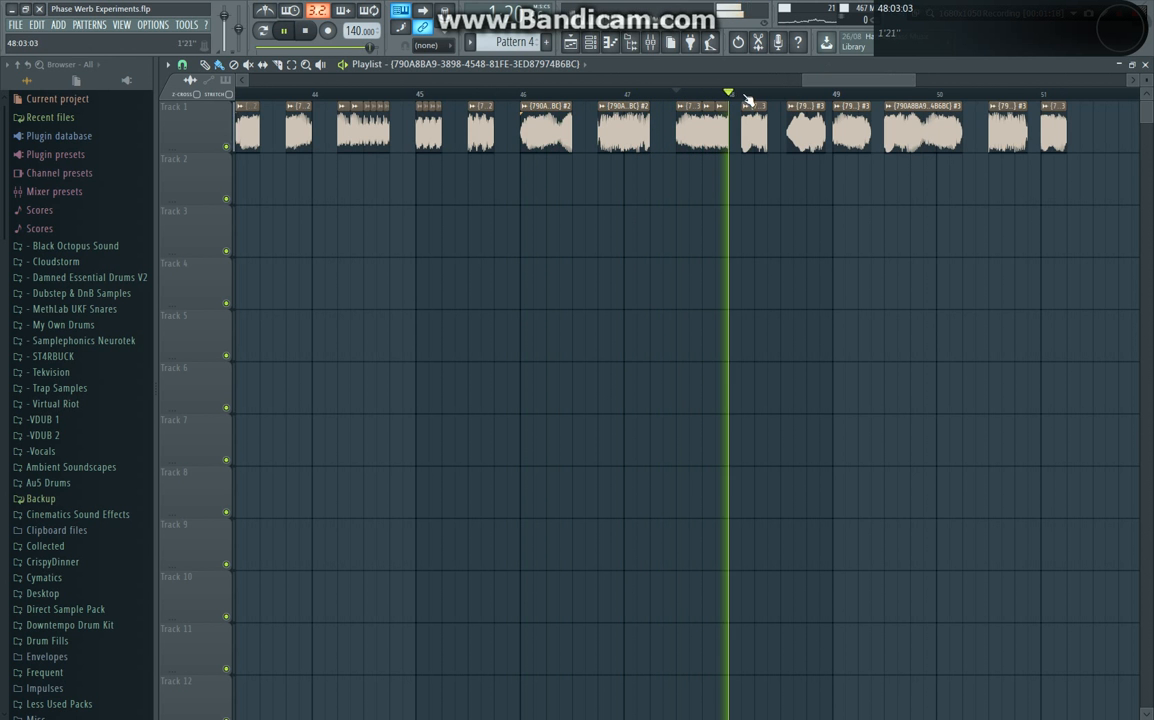
{"action": "left_click", "coordinate": [753, 98]}
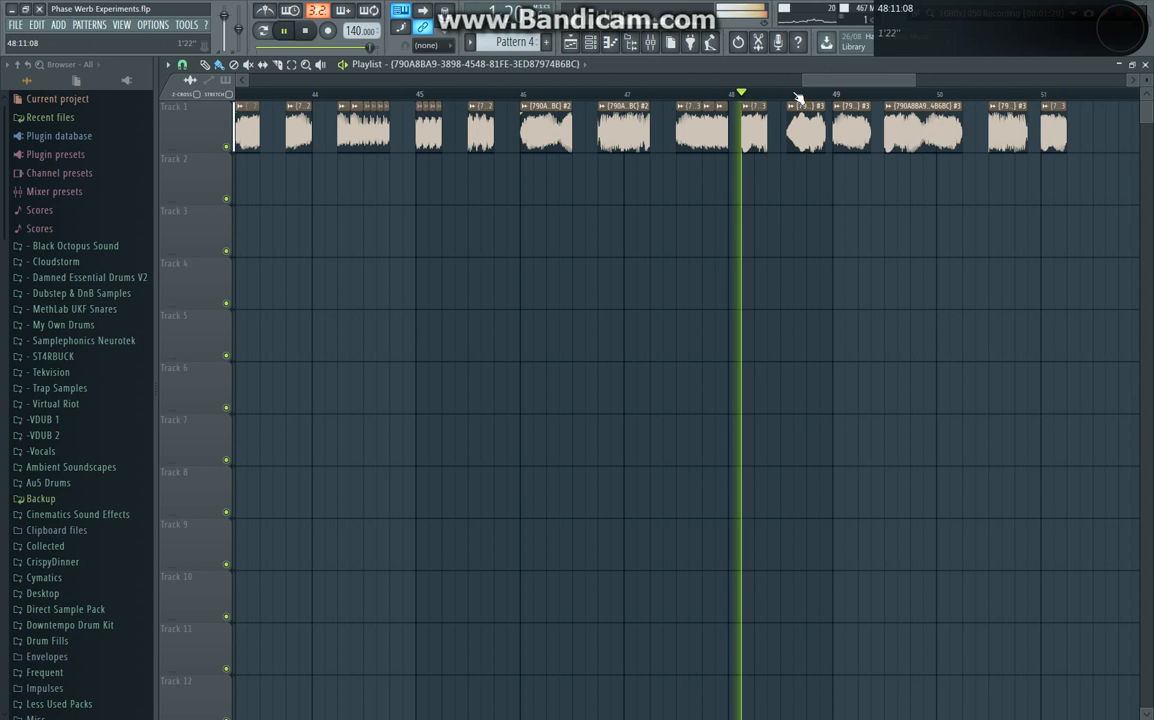
{"action": "left_click", "coordinate": [790, 97]}
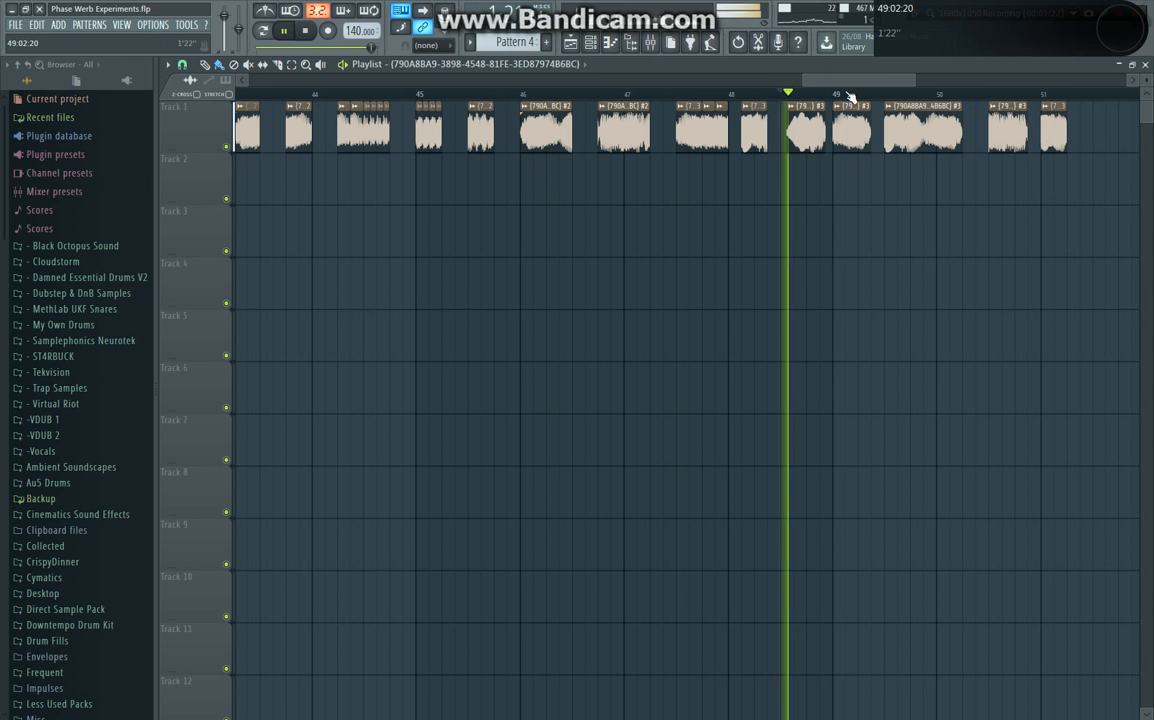
Step: Audition the last chopped audio clips on Track 1 from bar 49 to bar 51, then stop playback
{"action": "scroll", "coordinate": [858, 98], "scroll_direction": "right", "scroll_amount": 3}
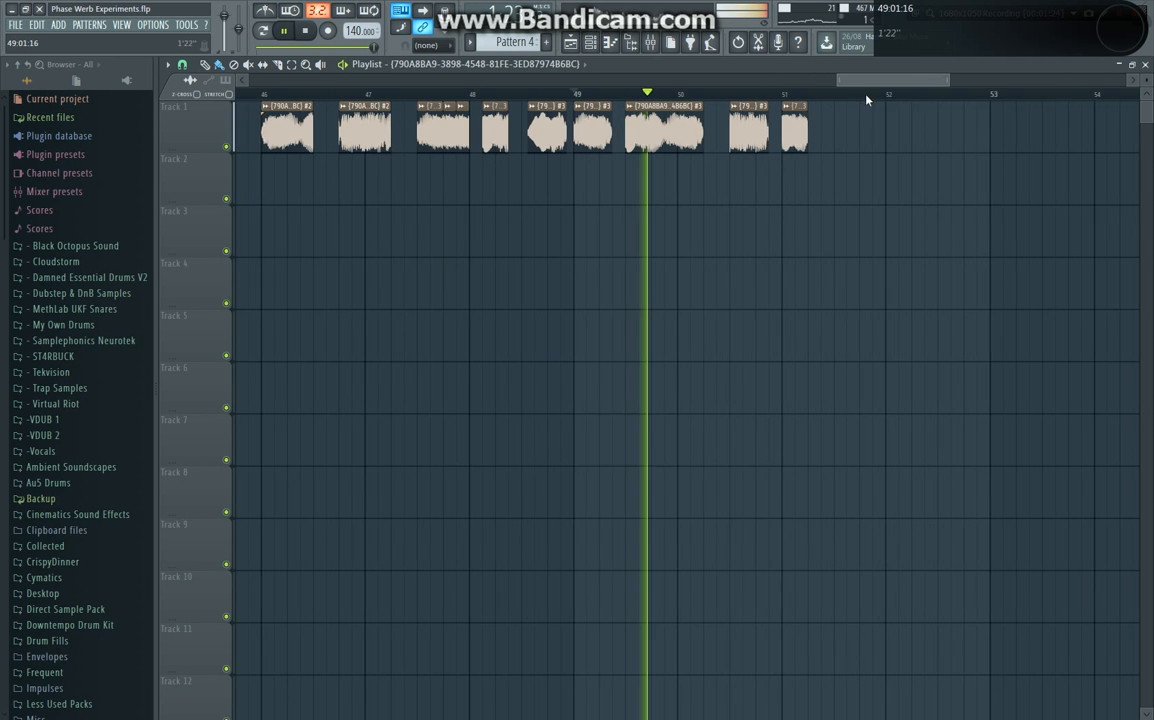
{"action": "scroll", "coordinate": [858, 99], "scroll_direction": "right", "scroll_amount": 1}
{"action": "left_click", "coordinate": [567, 97]}
{"action": "key", "text": "space"}
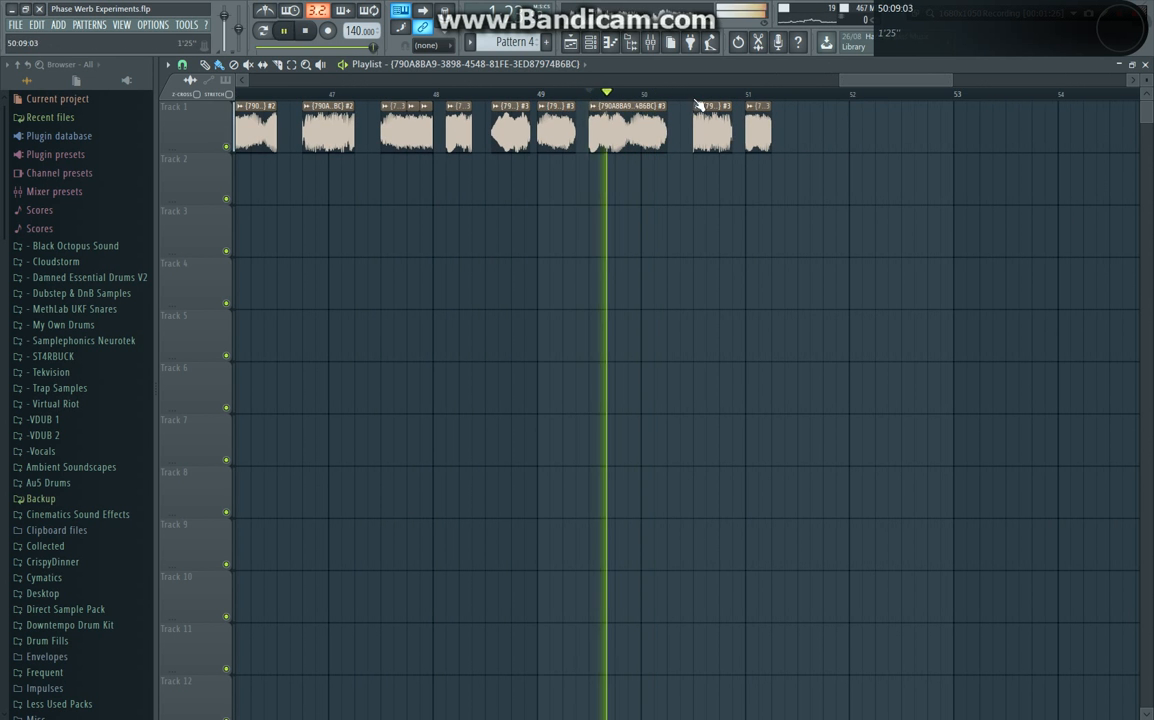
{"action": "left_click", "coordinate": [718, 95]}
{"action": "left_click", "coordinate": [751, 97]}
{"action": "key", "text": "space"}
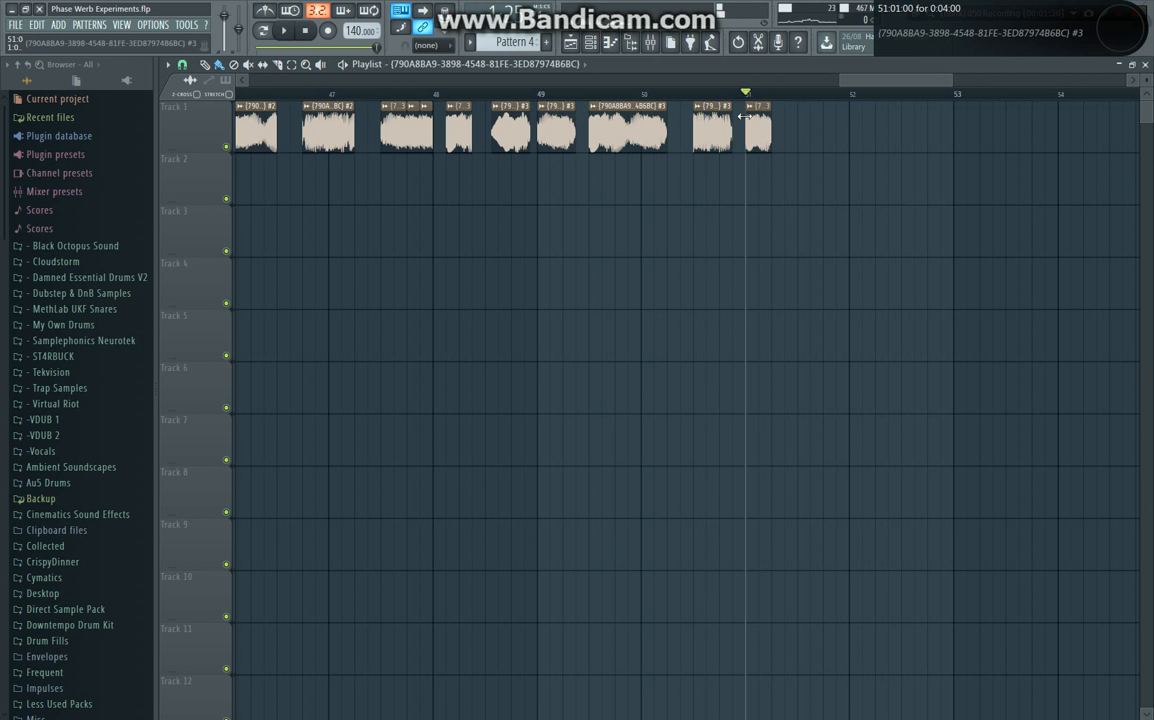
Step: Place the playhead at bar 17 and filter the channel rack to the Unsorted channels
{"action": "scroll", "coordinate": [748, 112], "scroll_direction": "down", "scroll_amount": 6}
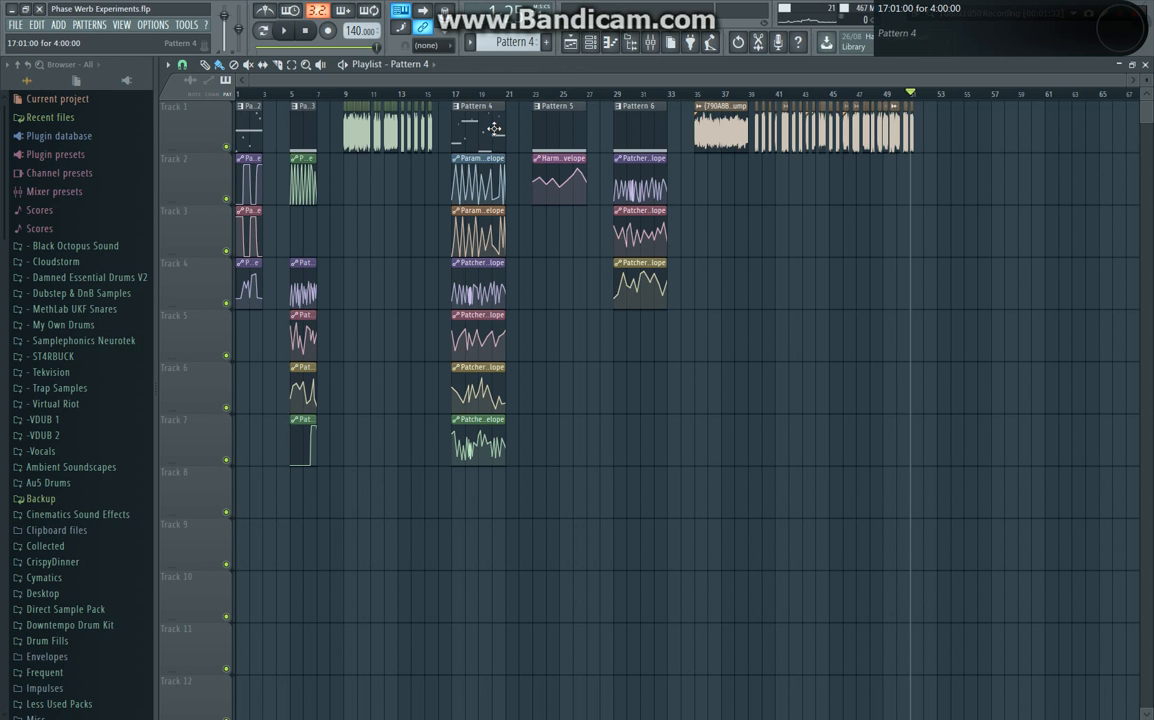
{"action": "left_click", "coordinate": [459, 97]}
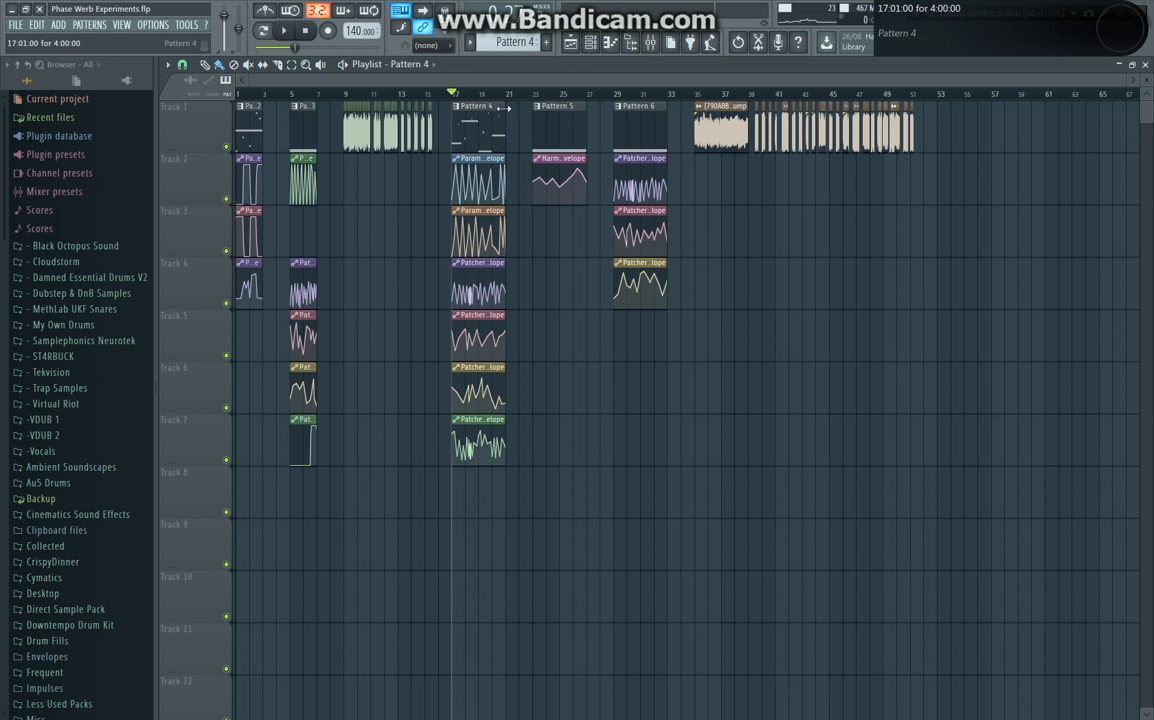
{"action": "left_click", "coordinate": [592, 46]}
{"action": "left_click", "coordinate": [512, 116]}
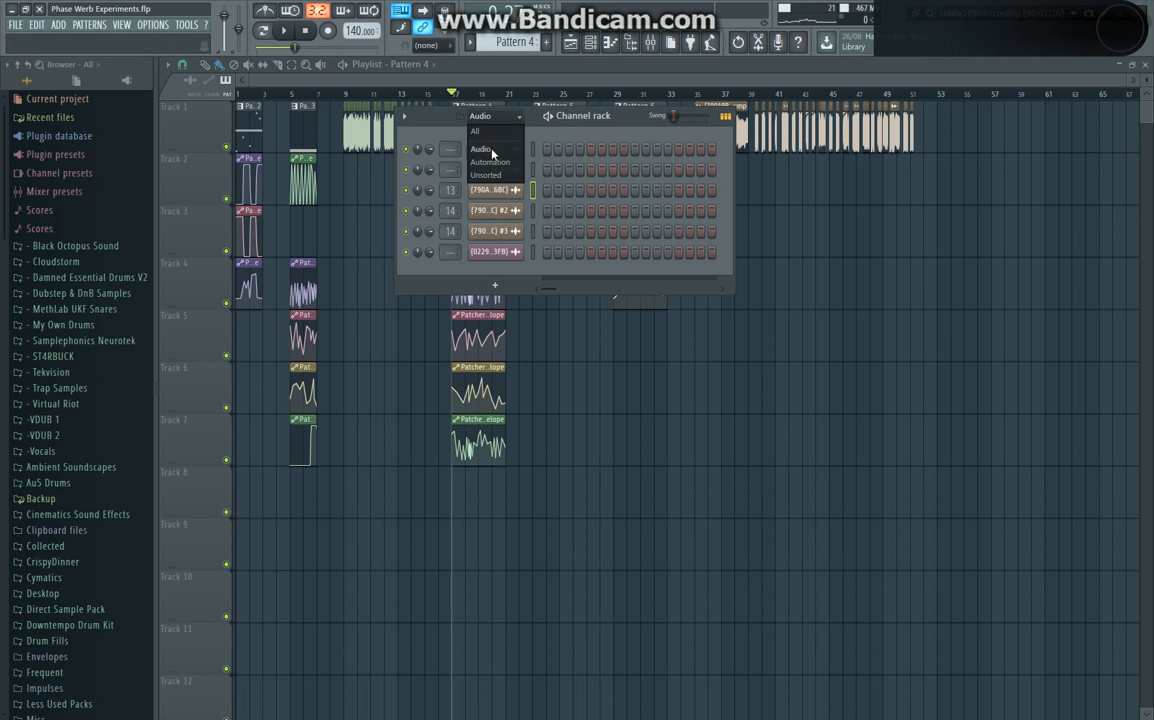
{"action": "left_click", "coordinate": [488, 175]}
Step: Open the mixer and play Pattern 4 from bar 17 while viewing the Default Bass Level mixer track's effects, then stop playback
{"action": "left_click", "coordinate": [651, 43]}
{"action": "key", "text": "space"}
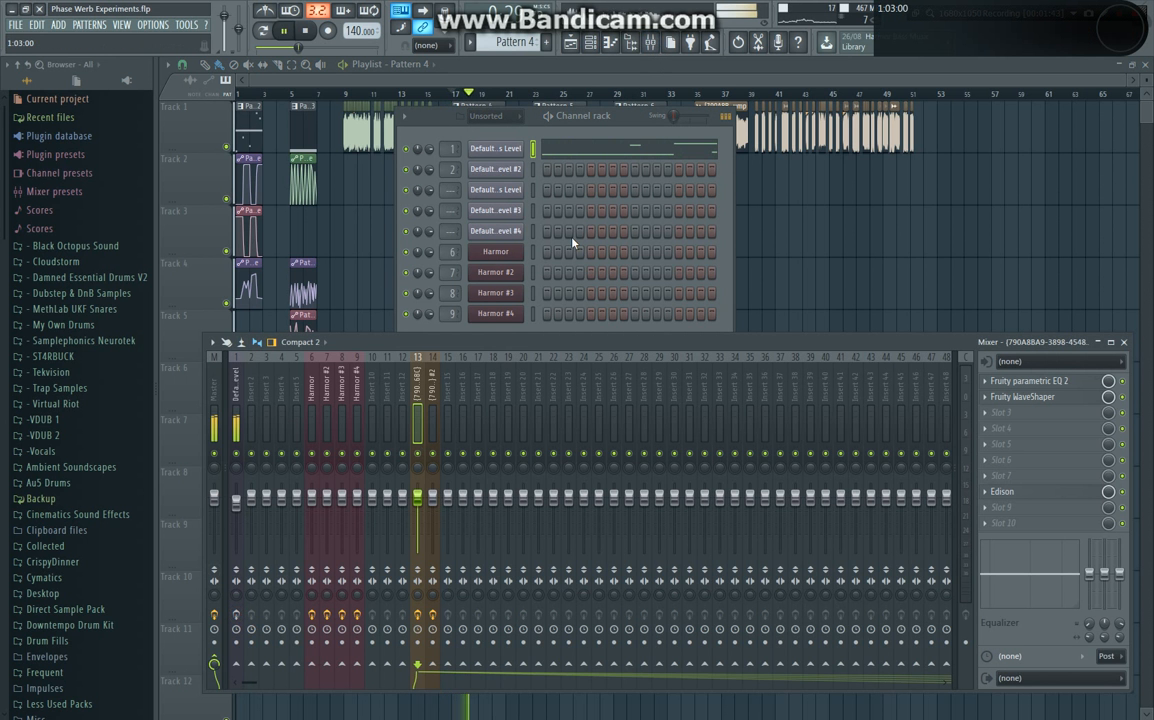
{"action": "left_click", "coordinate": [240, 418]}
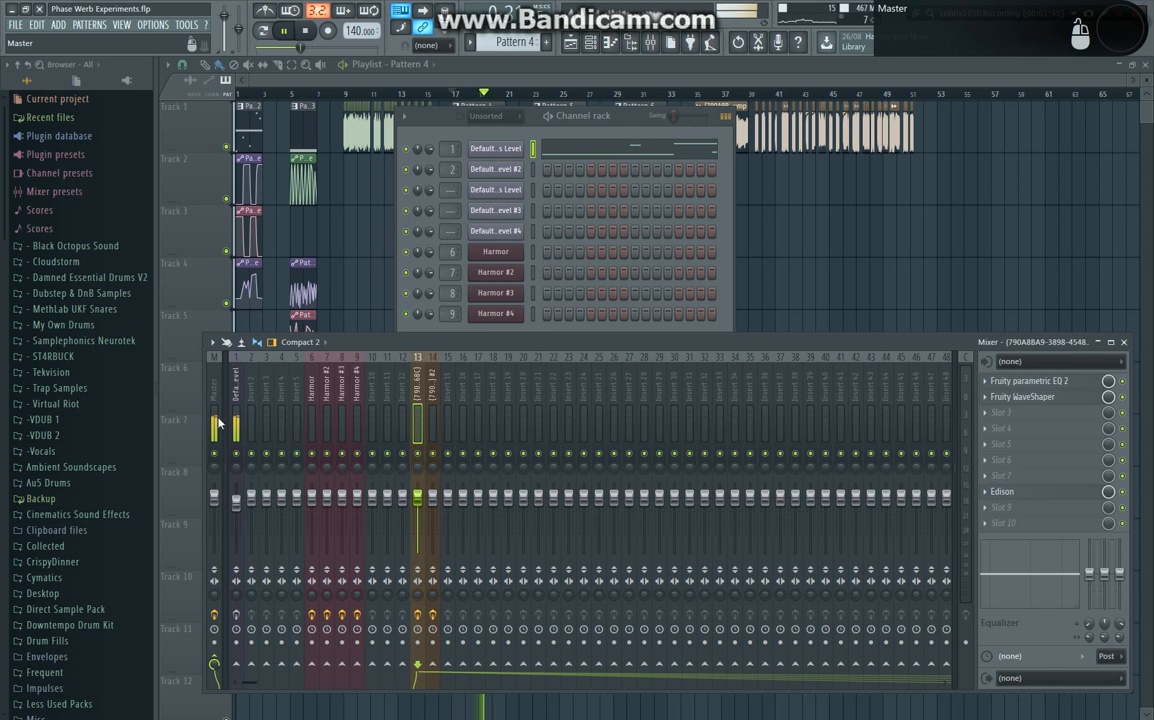
{"action": "left_click_drag", "start_coordinate": [574, 346], "coordinate": [579, 351]}
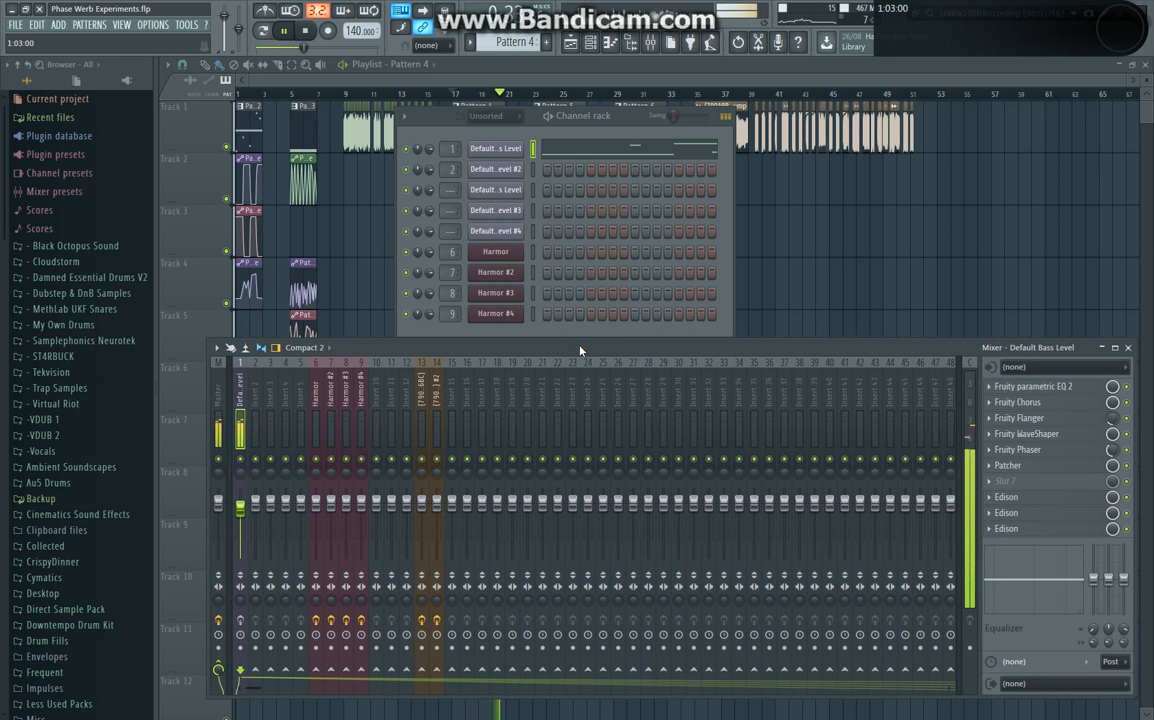
{"action": "key", "text": "v"}
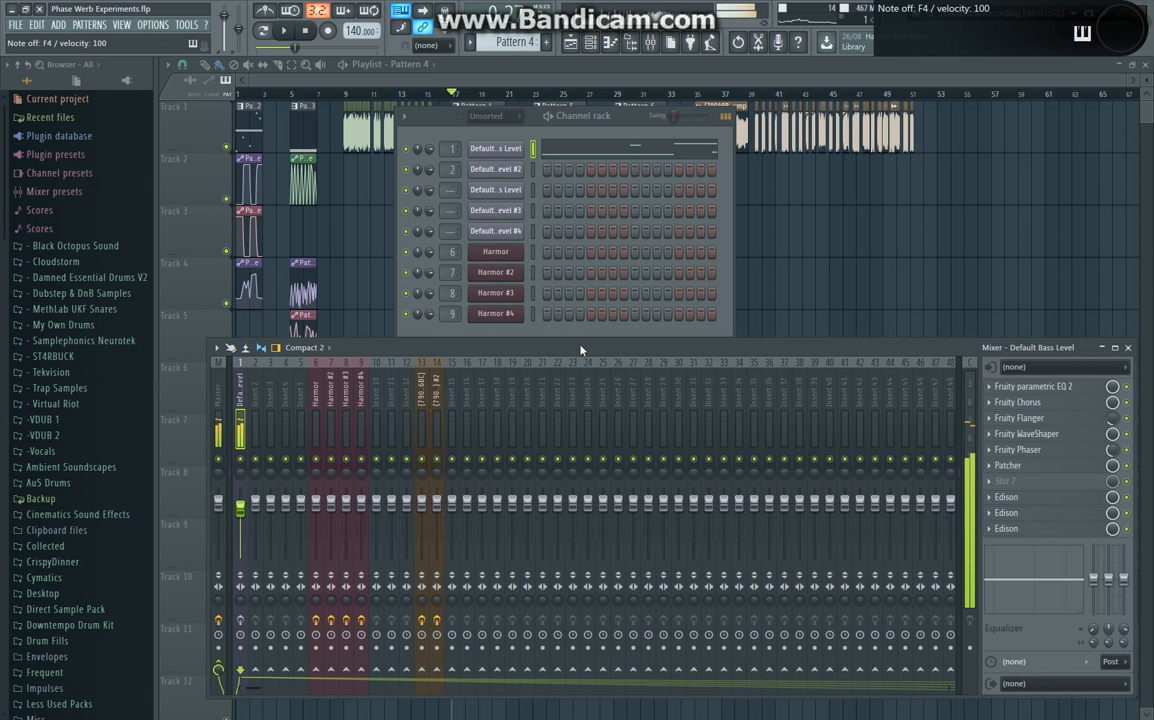
{"action": "key", "text": "t"}
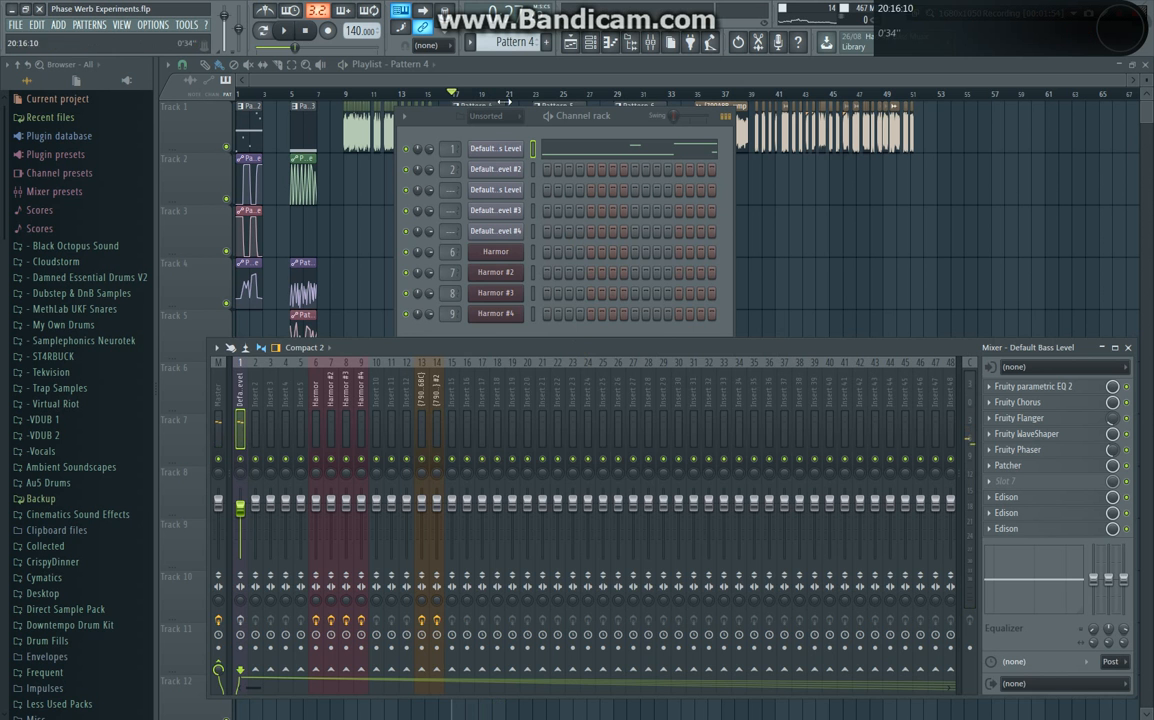
Step: Open the Default Bass Level channel's Sytrus and inspect the oscillator waveforms of operators 1 and 2
{"action": "left_click", "coordinate": [497, 148]}
{"action": "left_click", "coordinate": [434, 306]}
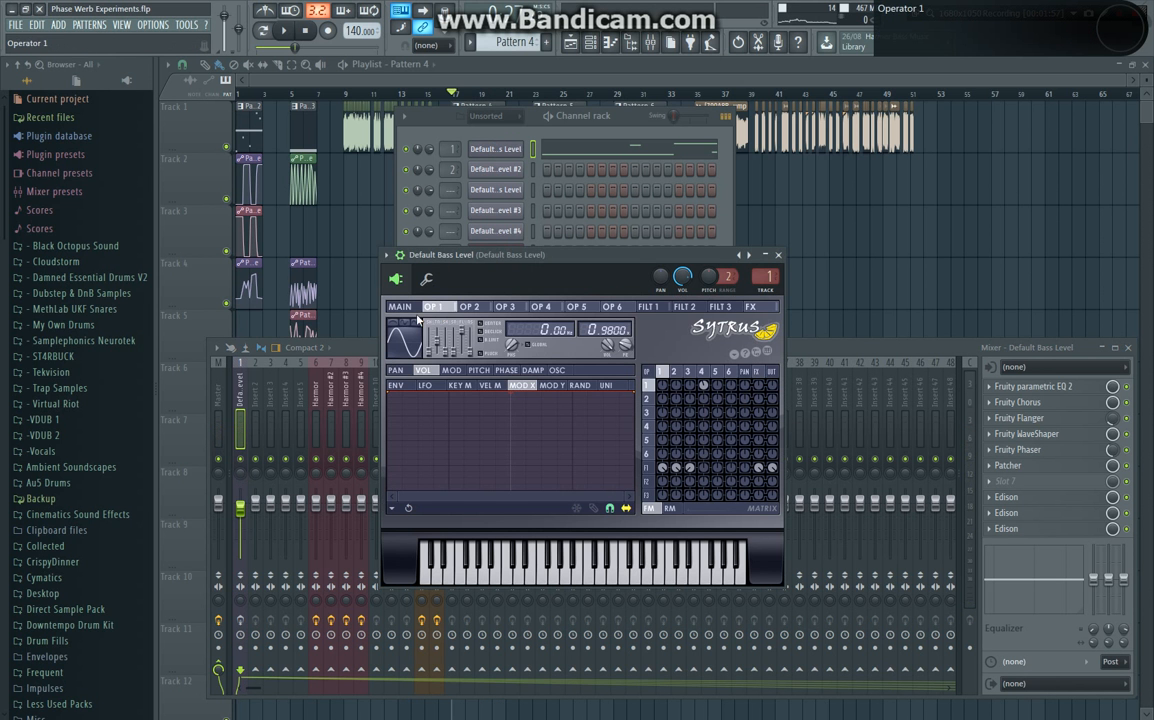
{"action": "left_click", "coordinate": [572, 371]}
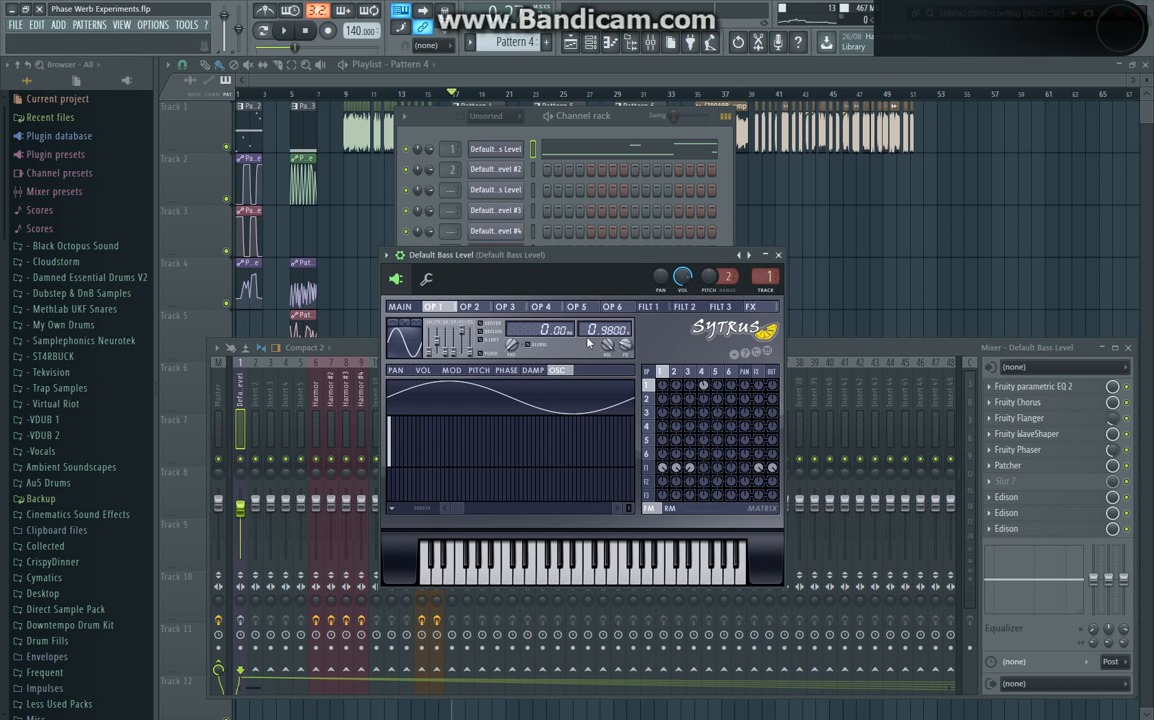
{"action": "left_click", "coordinate": [400, 307]}
{"action": "left_click", "coordinate": [435, 307]}
{"action": "left_click", "coordinate": [487, 308]}
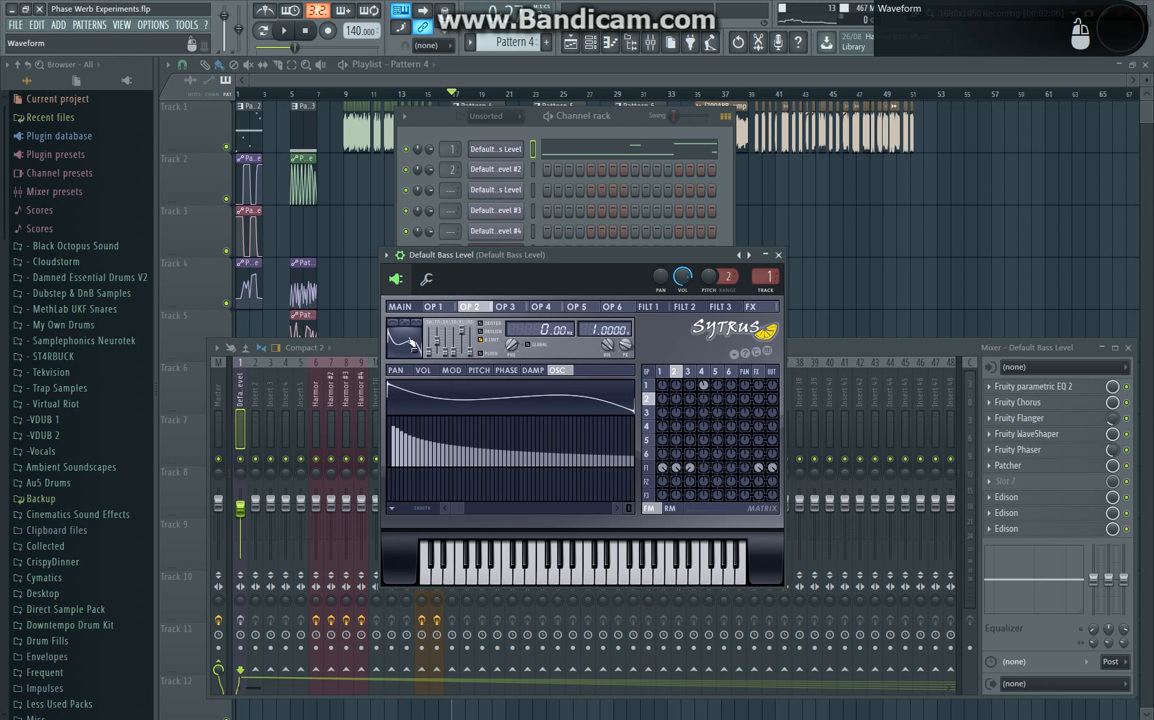
Step: Examine operator 2's waveform shape and harmonics, compare them with operator 1, and view operator 3's oscillator
{"action": "right_click", "coordinate": [412, 342]}
{"action": "left_click", "coordinate": [569, 352]}
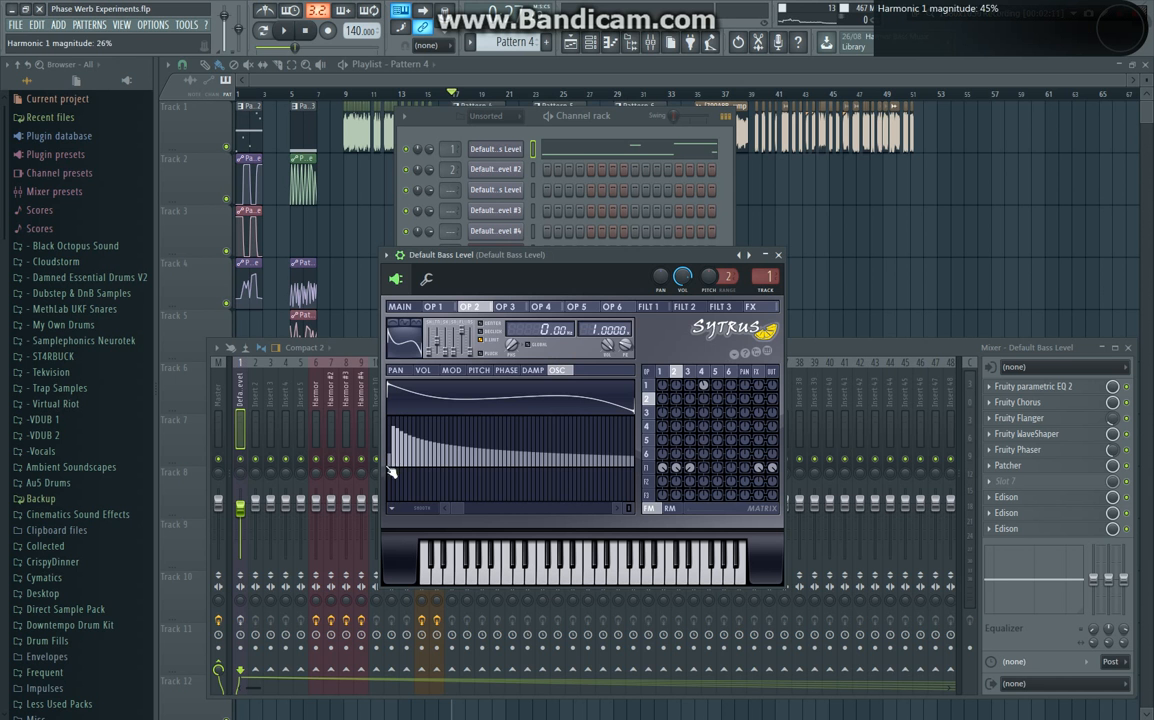
{"action": "left_click", "coordinate": [443, 307]}
{"action": "left_click", "coordinate": [470, 306]}
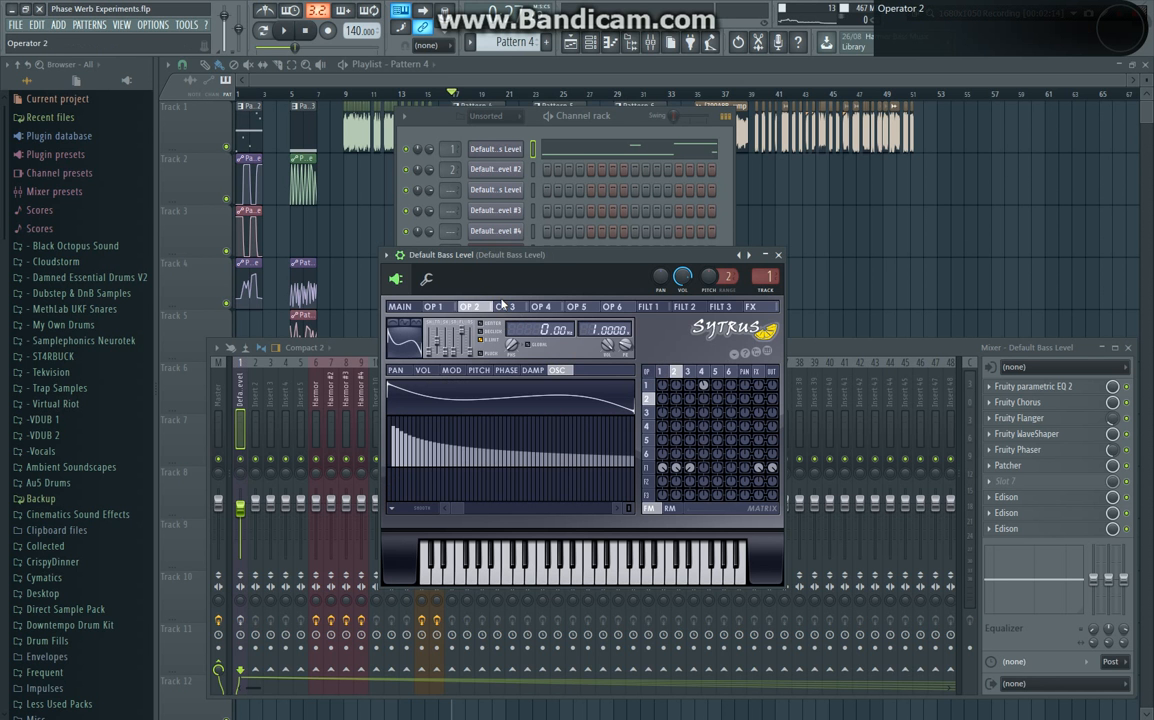
{"action": "left_click", "coordinate": [508, 307]}
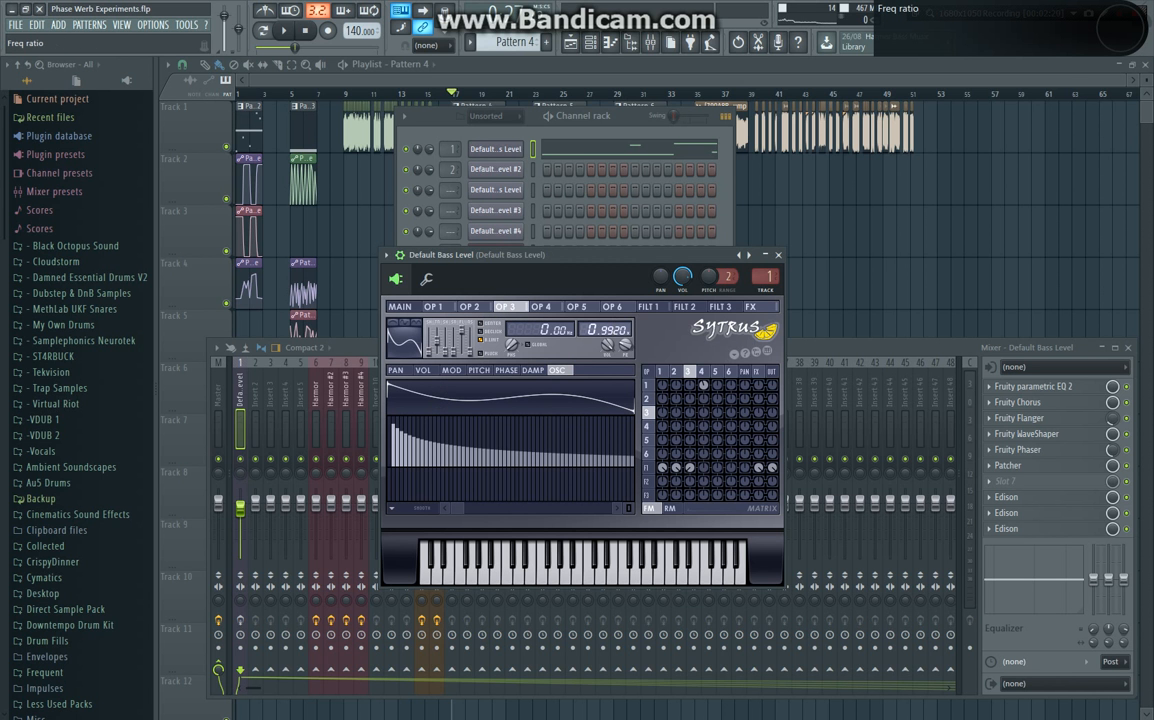
Step: View operator 4's oscillator and examine the frequency modulation routing to operator 1 in the matrix
{"action": "left_click", "coordinate": [540, 306]}
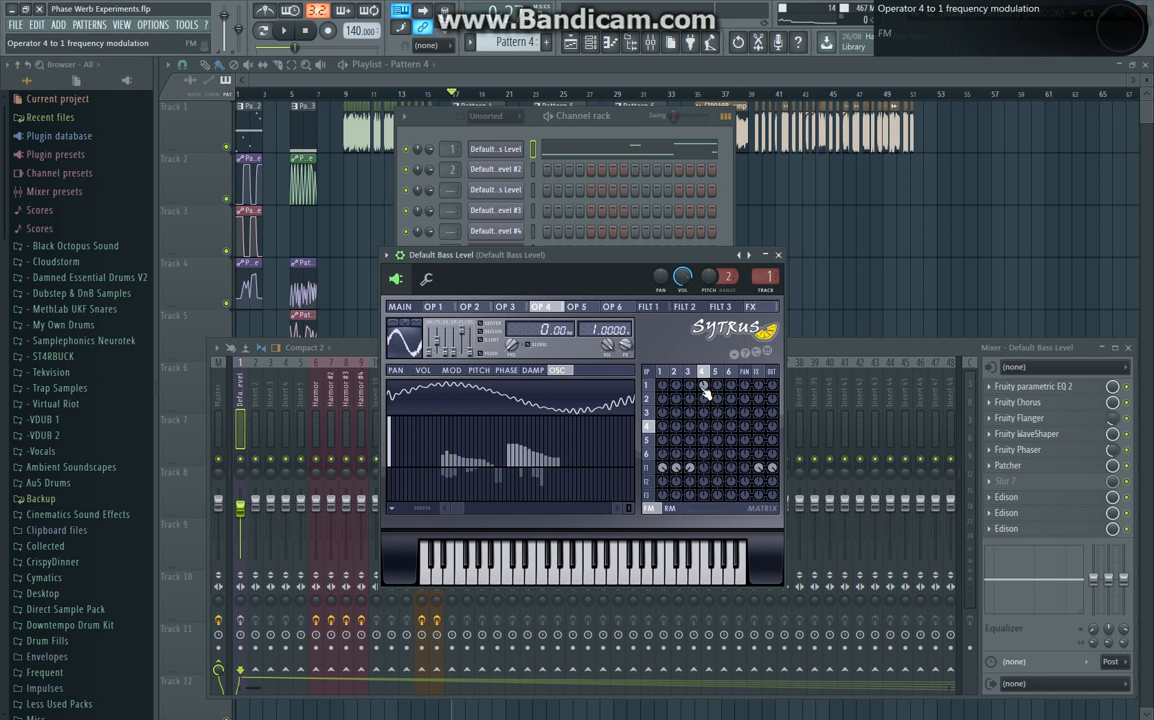
{"action": "left_click", "coordinate": [663, 372]}
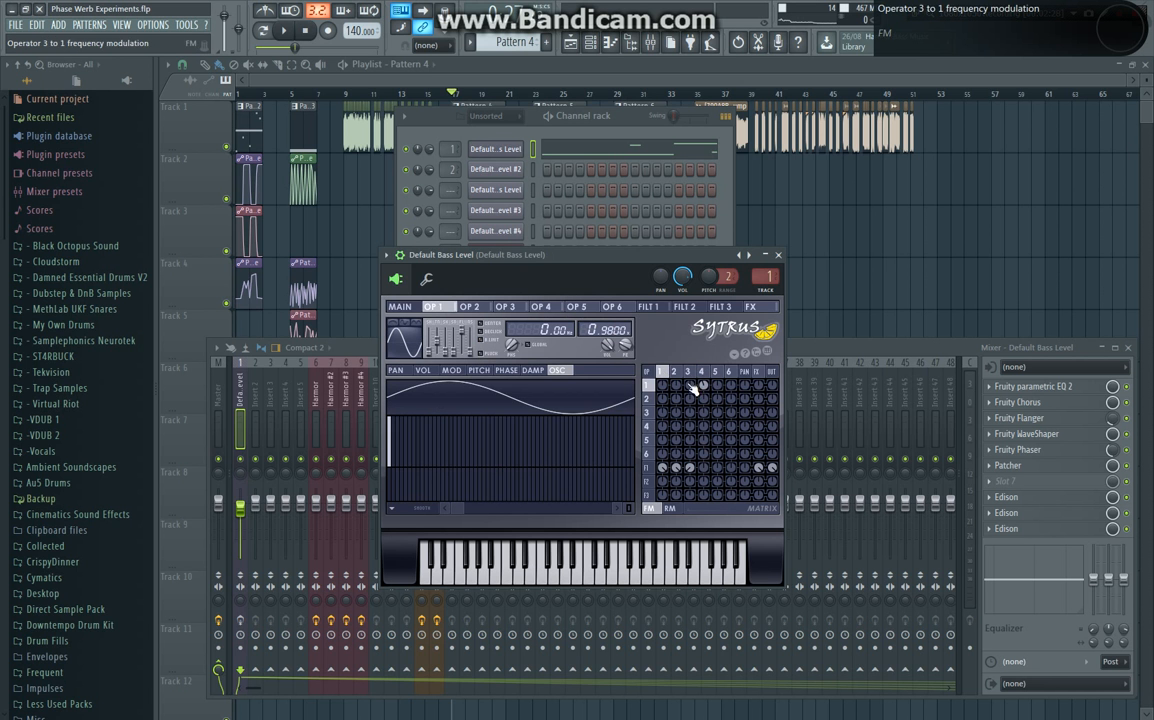
{"action": "left_click", "coordinate": [688, 372]}
{"action": "left_click", "coordinate": [664, 372]}
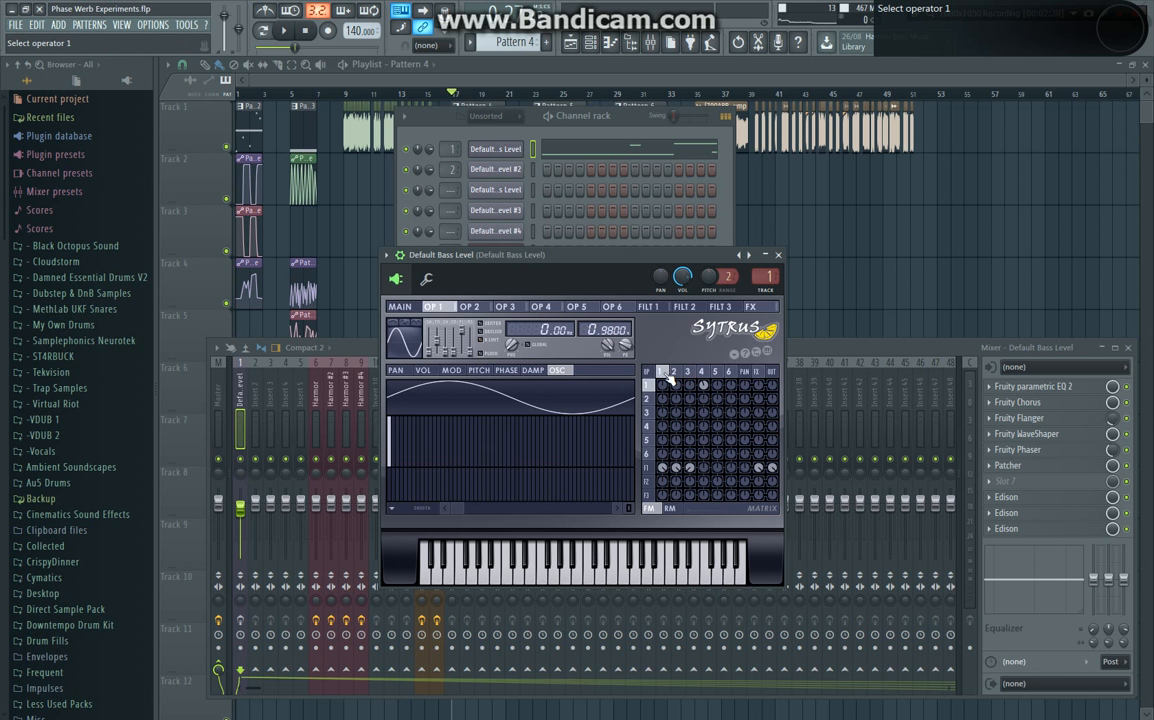
Step: Inspect the Filter 1 waveshaper curve and the chorus settings among the Sytrus effects, then close Sytrus
{"action": "left_click", "coordinate": [664, 309]}
{"action": "left_click", "coordinate": [592, 372]}
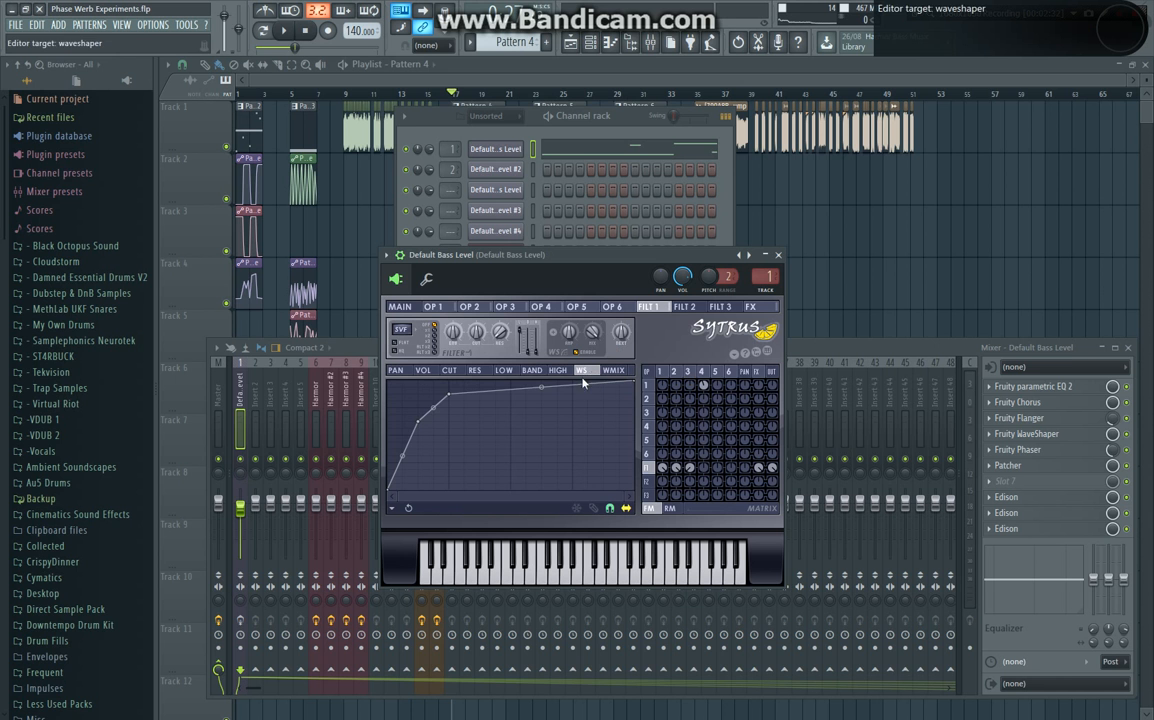
{"action": "left_click", "coordinate": [757, 307]}
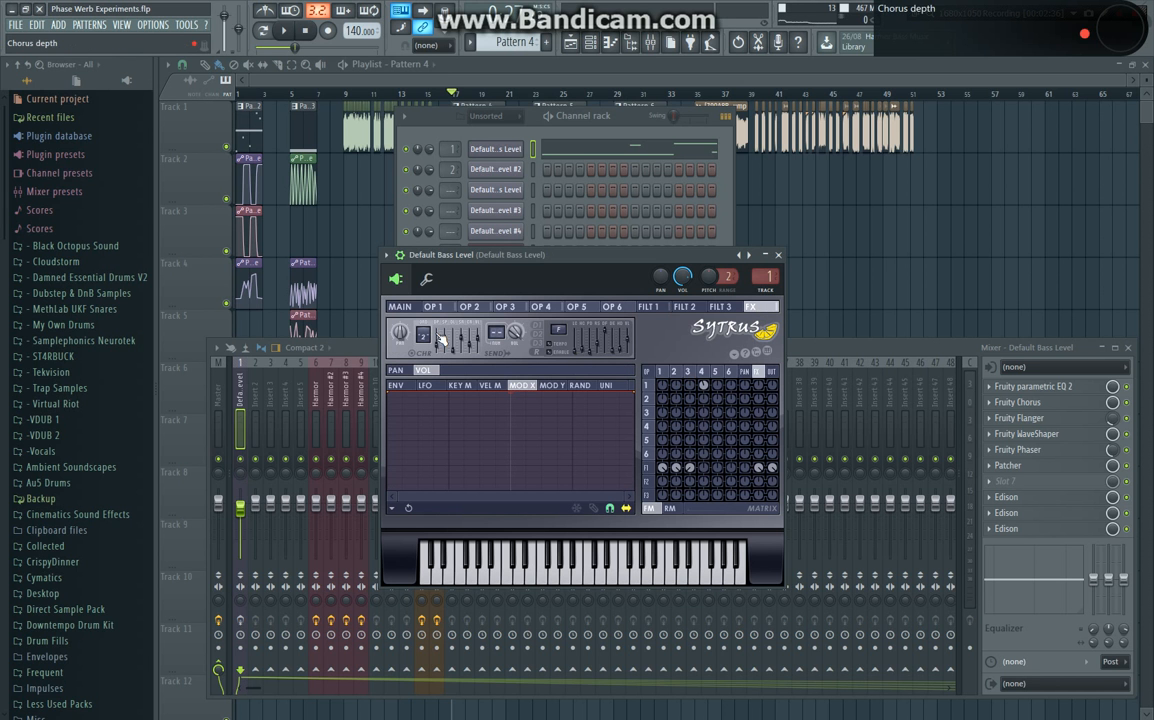
{"action": "left_click", "coordinate": [778, 255]}
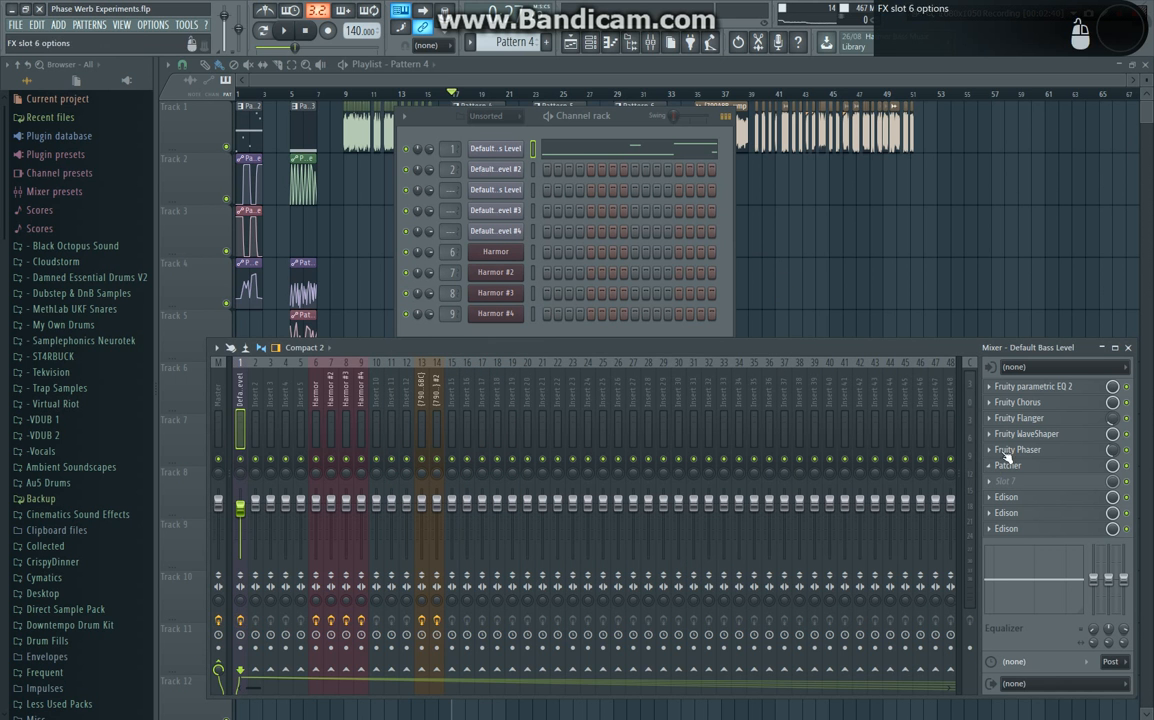
Step: Open Fruity parametric EQ 2 on Default Bass Level, play the pattern to watch band 5's movement, check its automation options and close it
{"action": "left_click", "coordinate": [1064, 395]}
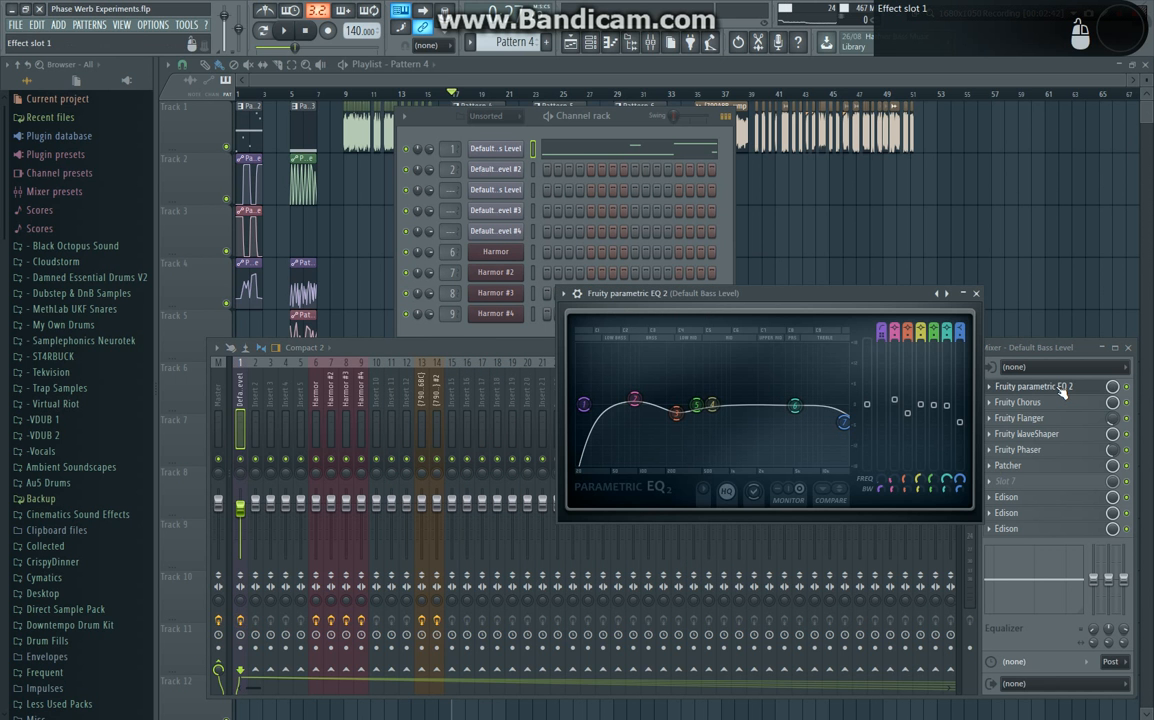
{"action": "left_click", "coordinate": [287, 33]}
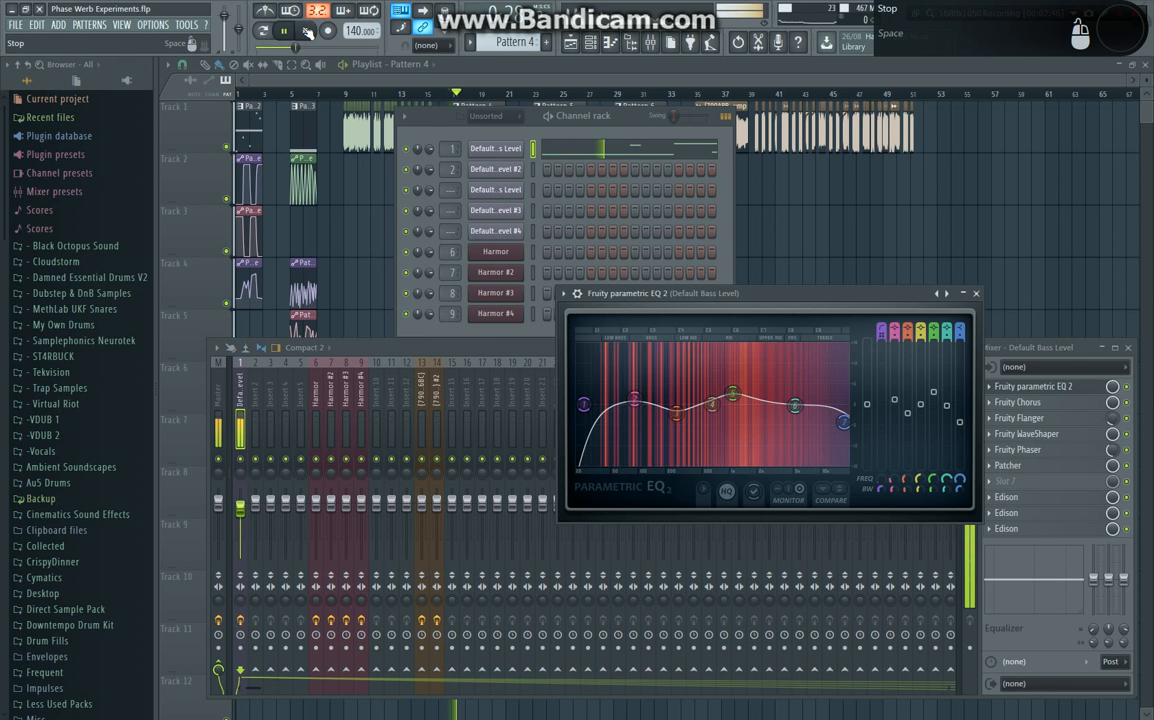
{"action": "left_click", "coordinate": [307, 33]}
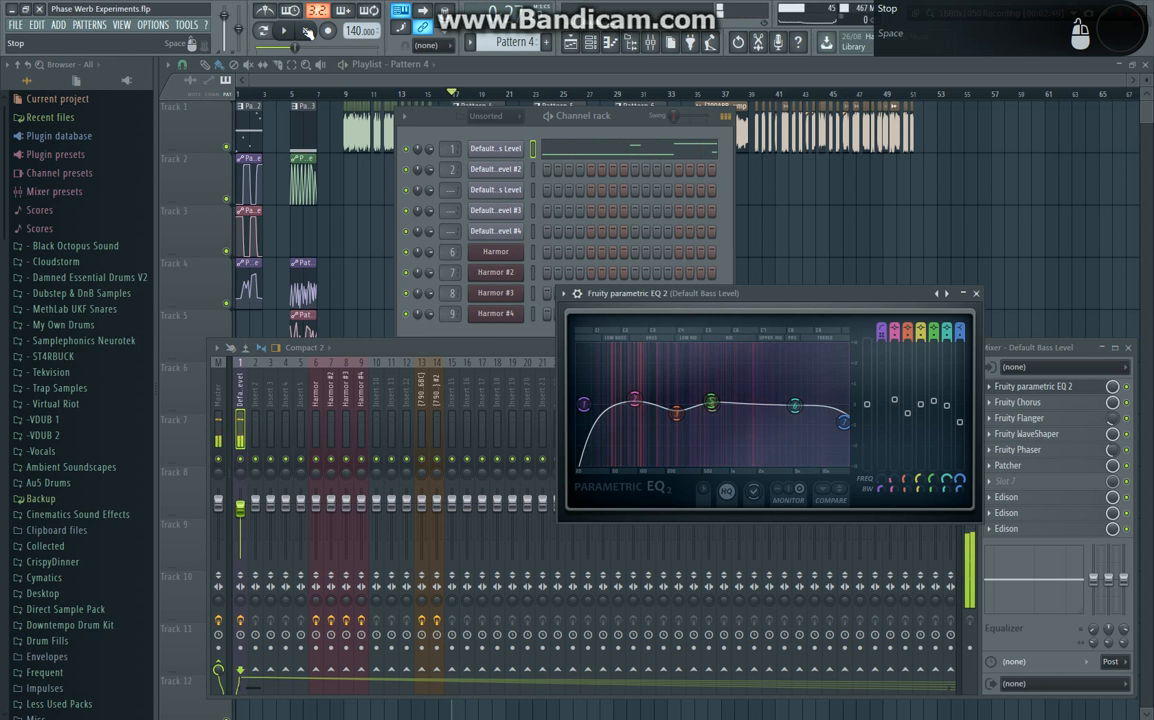
{"action": "right_click", "coordinate": [940, 403]}
{"action": "left_click", "coordinate": [862, 294]}
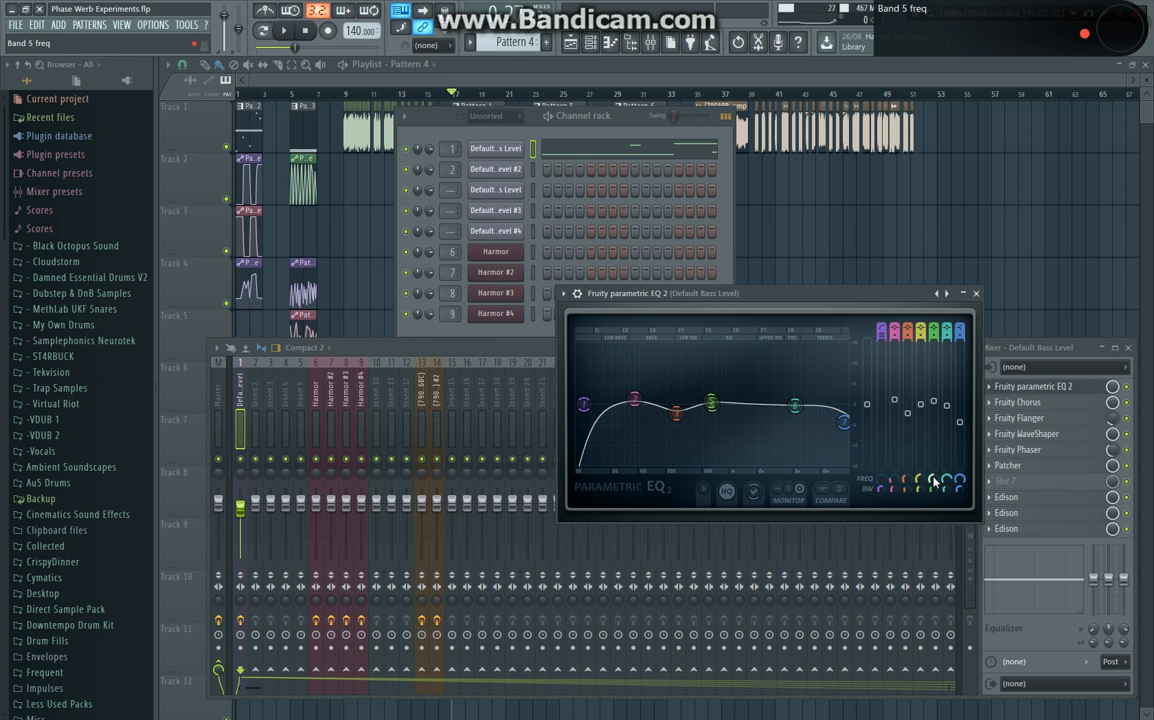
{"action": "right_click", "coordinate": [933, 480]}
{"action": "left_click", "coordinate": [977, 294]}
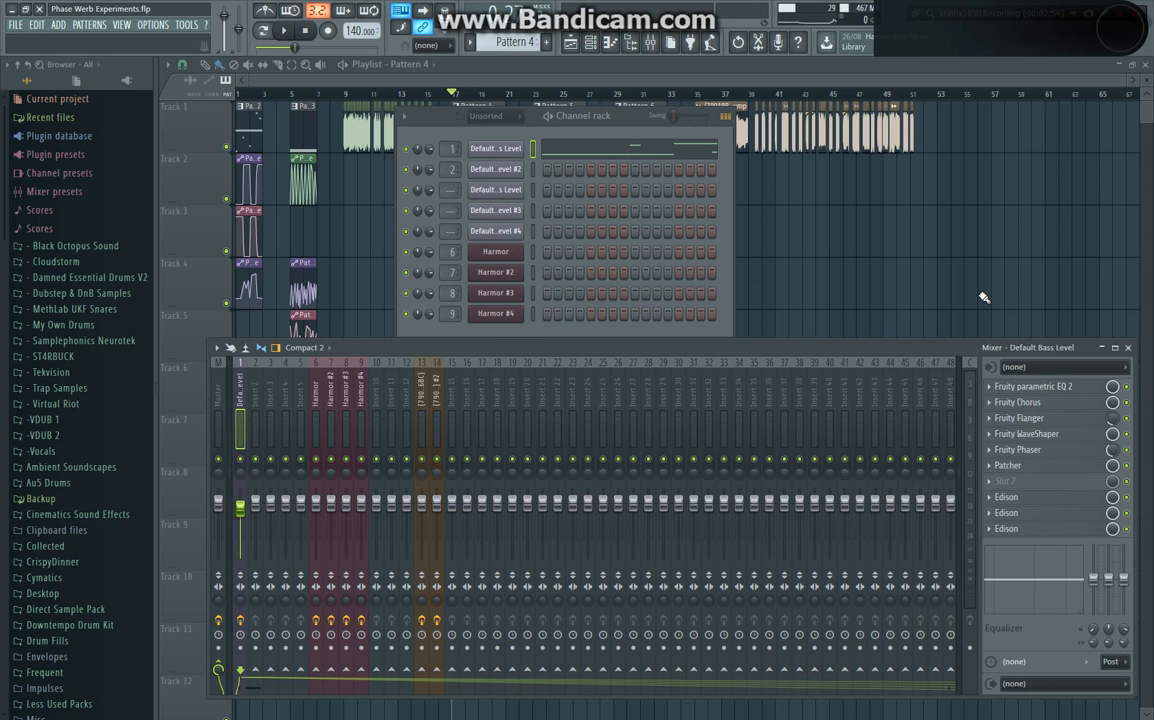
Step: Review the Fruity Chorus and Fruity Flanger settings on the Default Bass Level mixer track
{"action": "left_click", "coordinate": [1094, 404]}
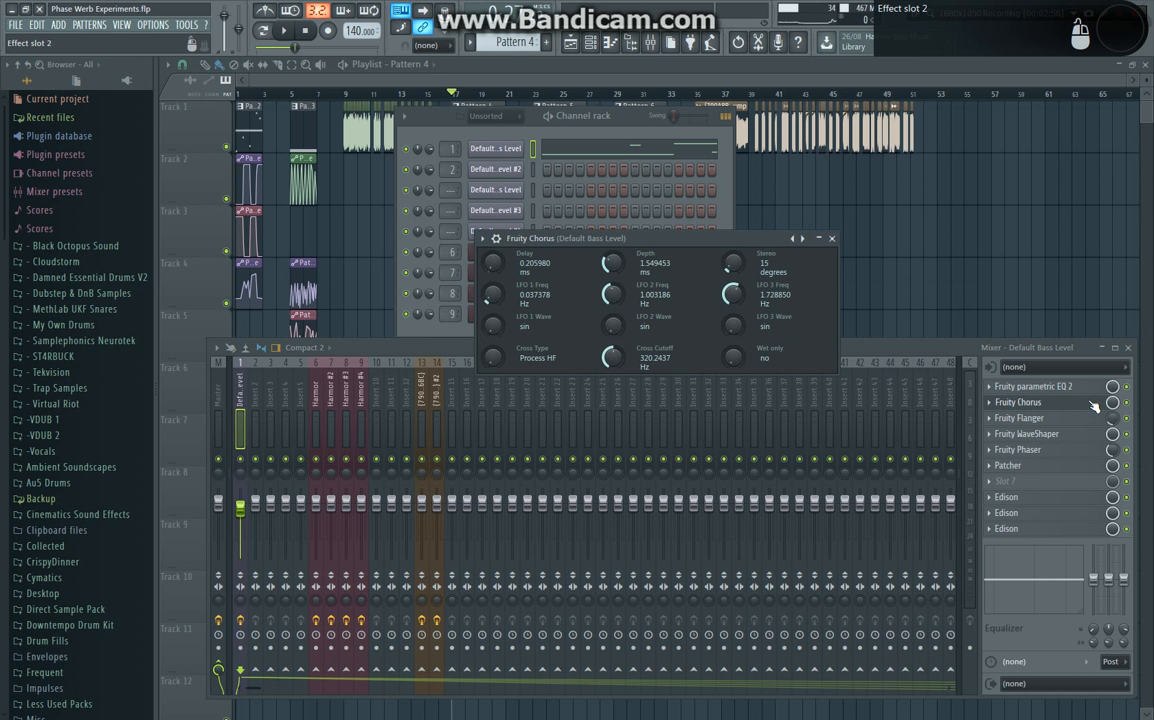
{"action": "left_click", "coordinate": [1094, 404]}
{"action": "left_click", "coordinate": [1099, 419]}
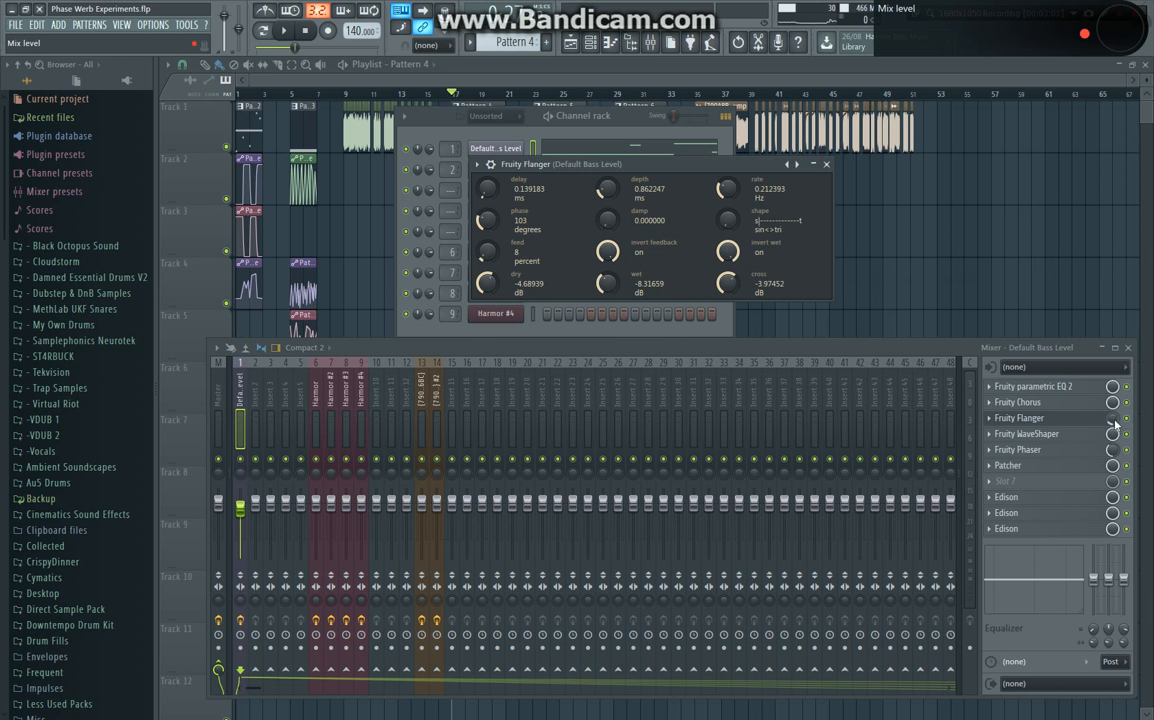
{"action": "left_click", "coordinate": [1097, 421]}
Step: Review the Fruity WaveShaper curve and the Fruity Phaser settings on the Default Bass Level mixer track
{"action": "left_click", "coordinate": [1101, 436]}
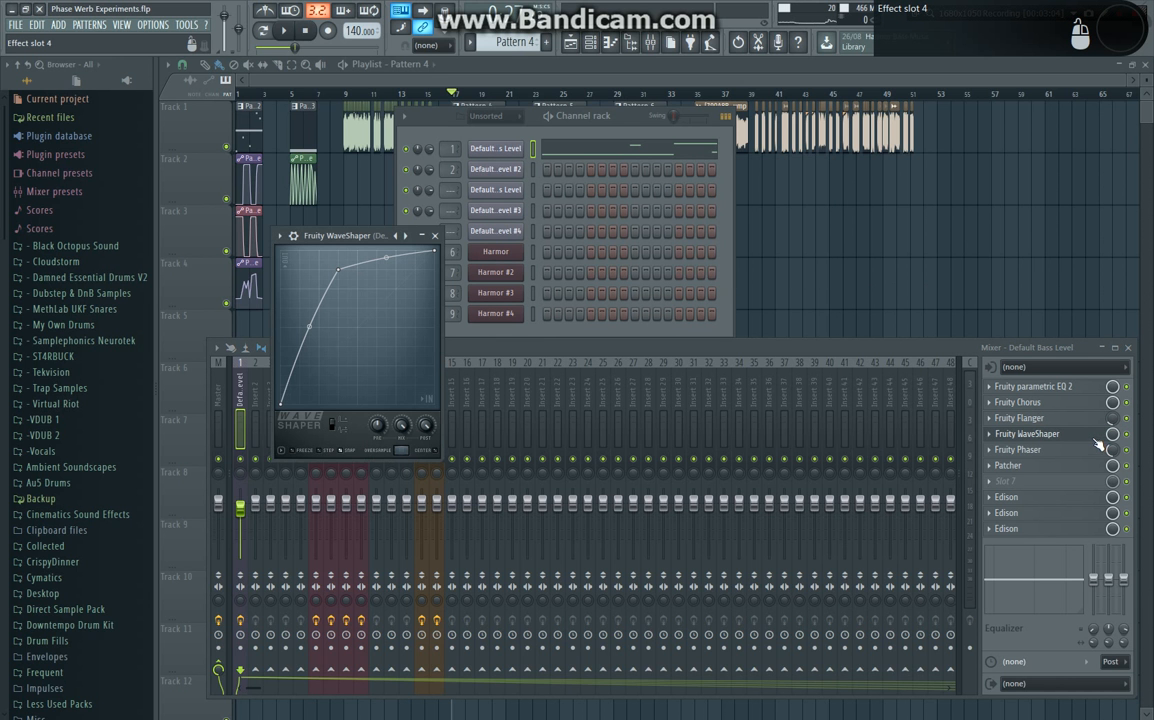
{"action": "left_click", "coordinate": [1095, 439]}
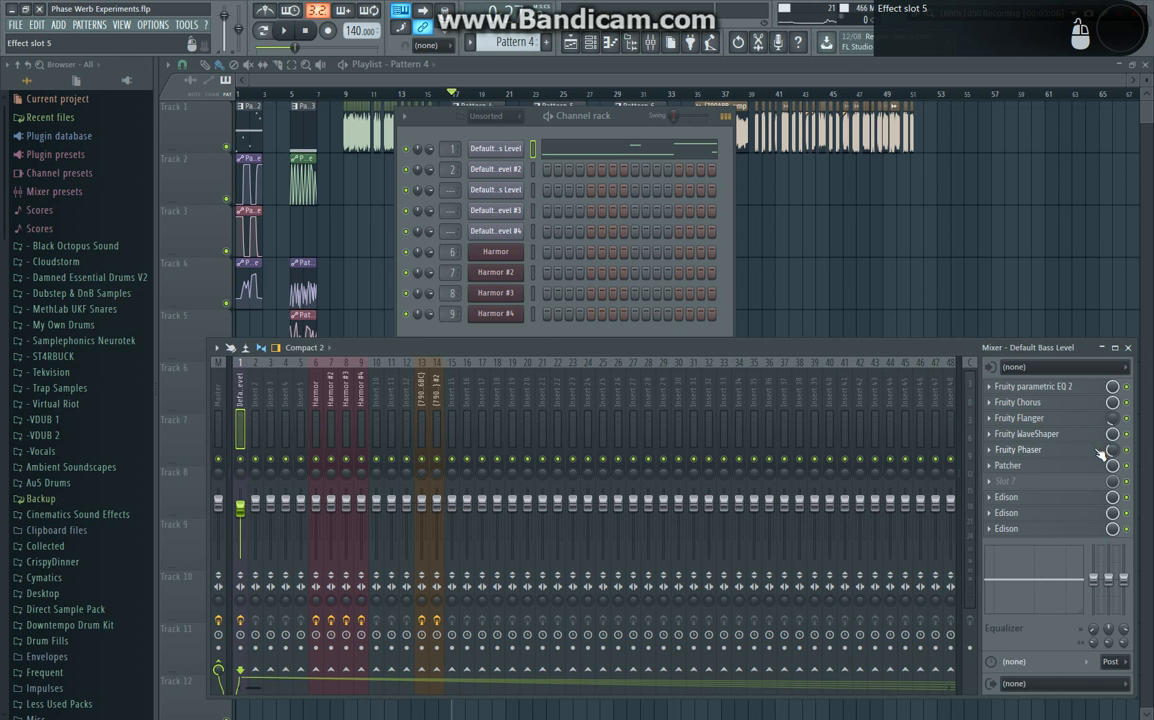
{"action": "left_click", "coordinate": [1099, 452]}
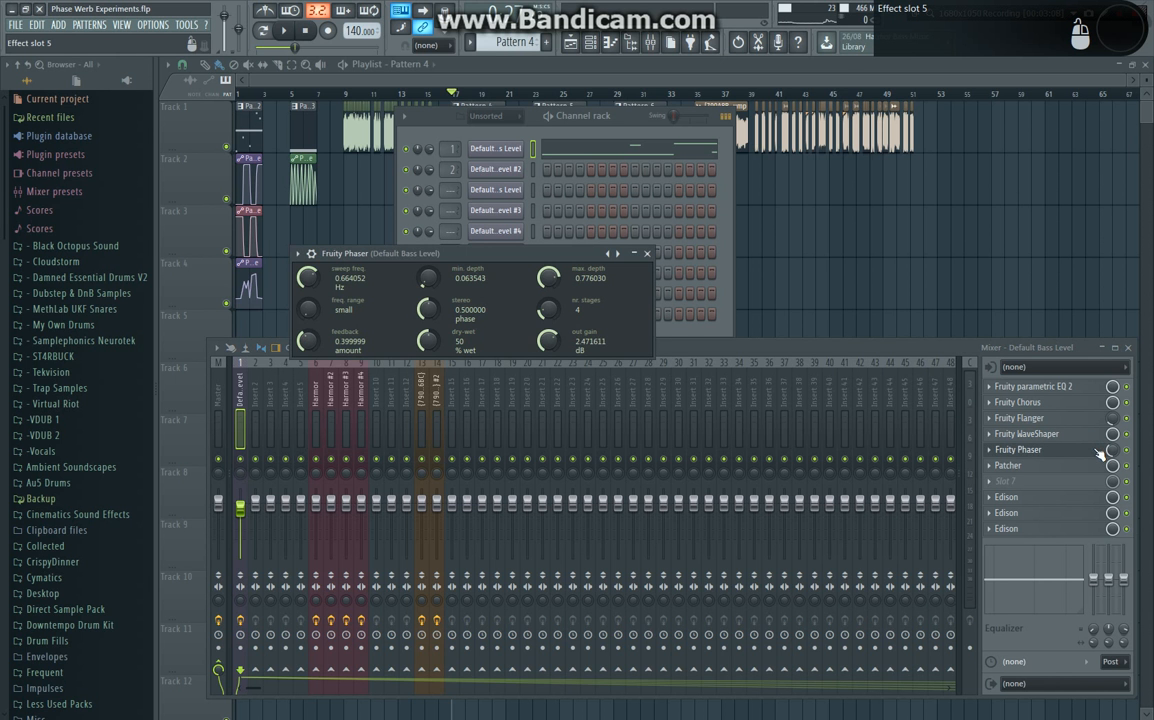
{"action": "left_click", "coordinate": [1100, 452]}
Step: Open the Patcher effect on Default Bass Level and trace the parallel signal paths across its map
{"action": "left_click", "coordinate": [1094, 467]}
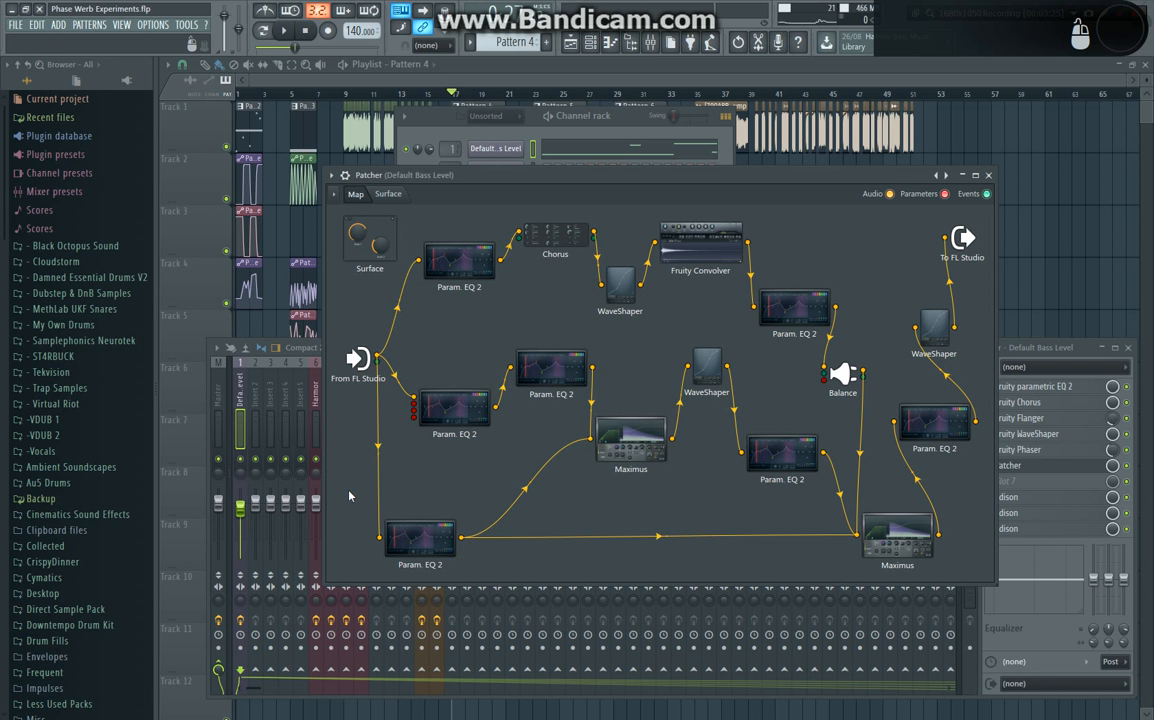
{"action": "left_click_drag", "start_coordinate": [358, 479], "coordinate": [328, 457]}
{"action": "left_click_drag", "start_coordinate": [788, 432], "coordinate": [562, 316]}
{"action": "left_click_drag", "start_coordinate": [420, 210], "coordinate": [769, 249]}
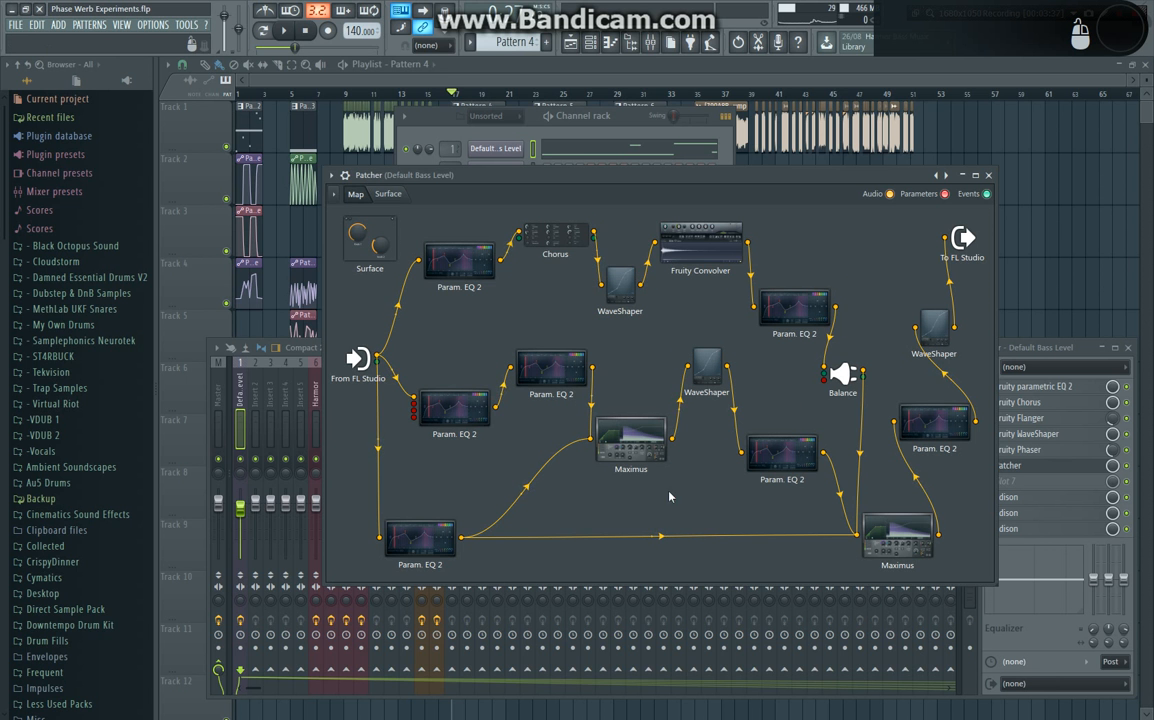
{"action": "mouse_move", "coordinate": [467, 450]}
{"action": "left_mouse_down"}
{"action": "mouse_move", "coordinate": [595, 338]}
{"action": "mouse_move", "coordinate": [480, 444]}
{"action": "left_mouse_up"}
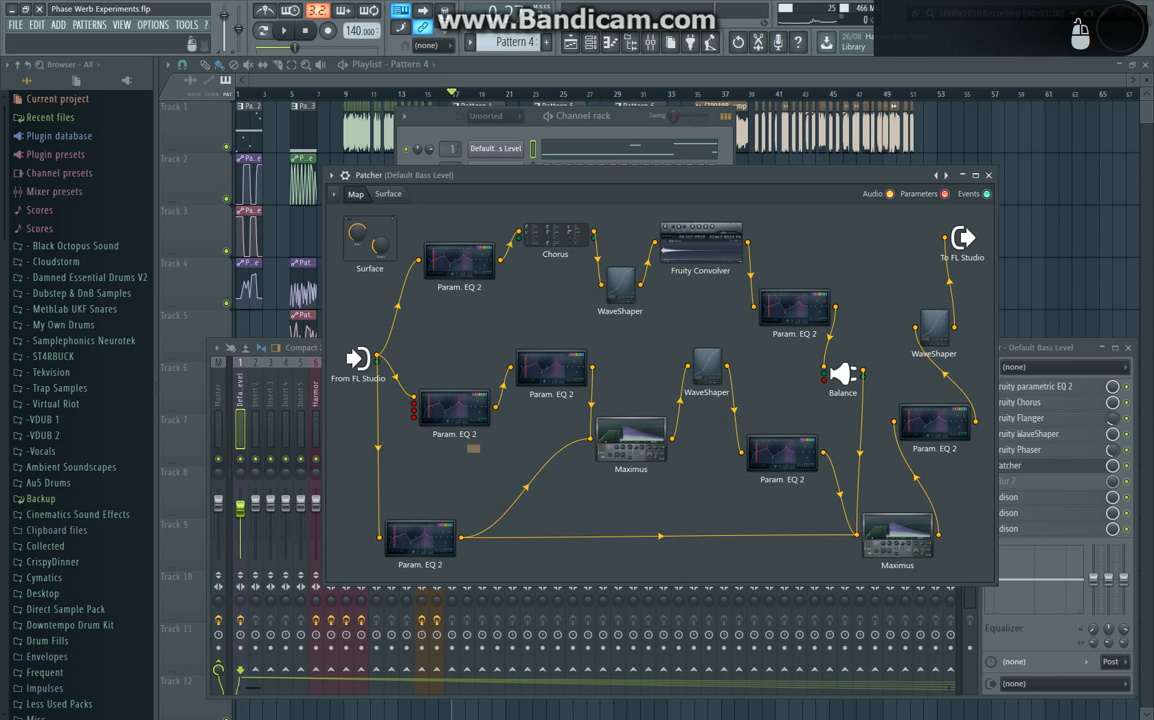
Step: Inspect the two Param. EQ 2 modules on the Patcher map's middle path and the one on its lowest path
{"action": "double_click", "coordinate": [475, 418]}
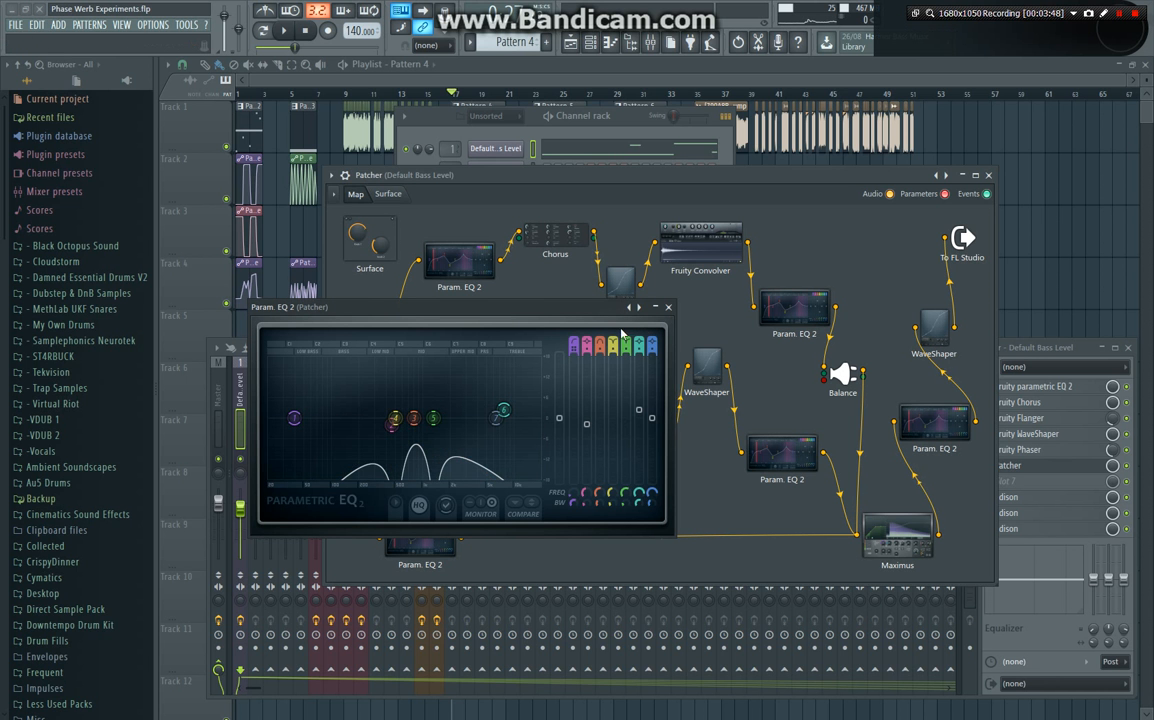
{"action": "left_click", "coordinate": [668, 308]}
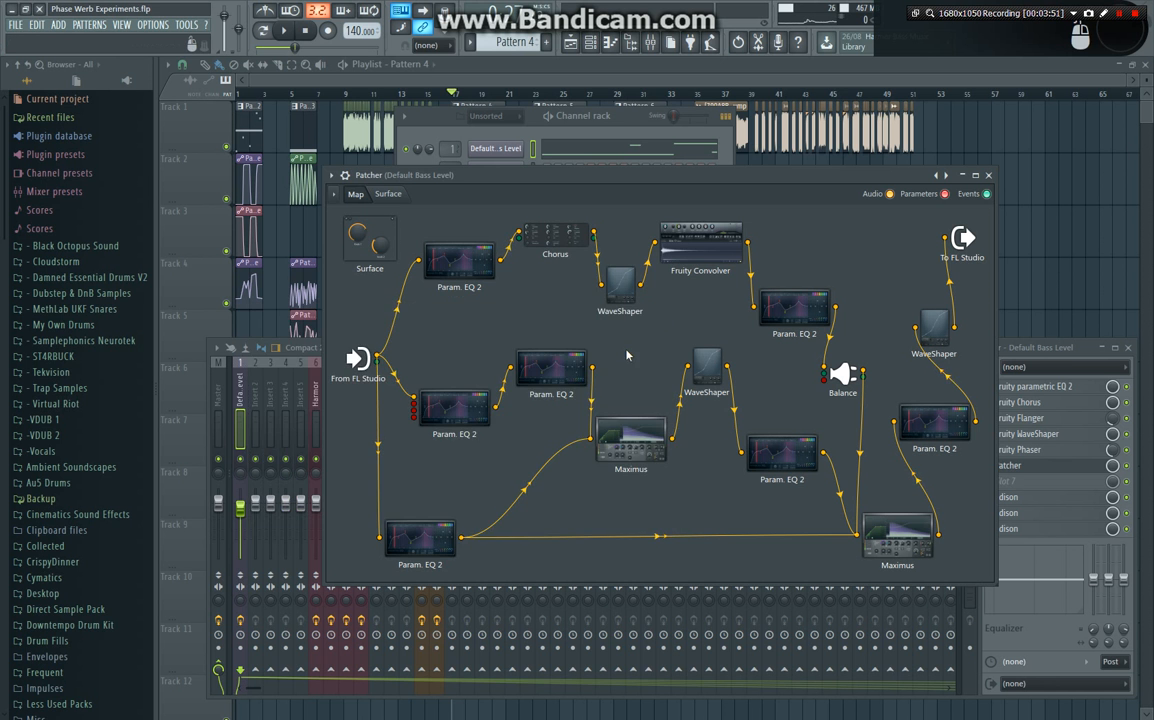
{"action": "left_click", "coordinate": [545, 368]}
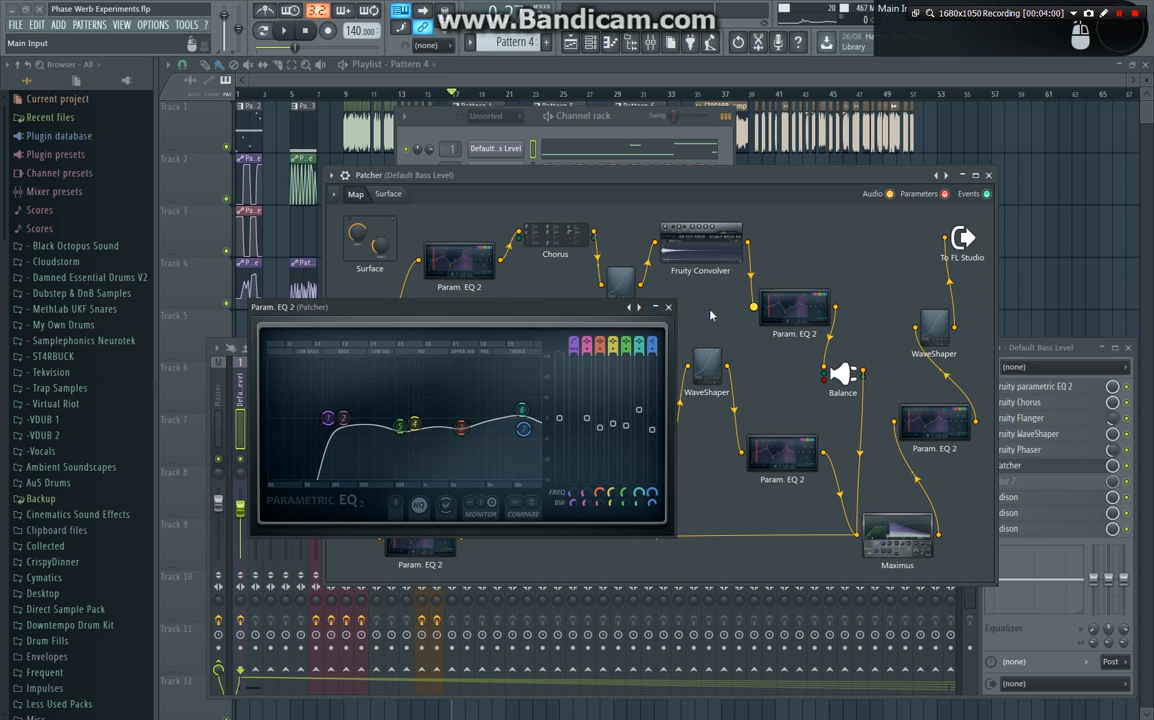
{"action": "left_click", "coordinate": [669, 308]}
{"action": "double_click", "coordinate": [411, 531]}
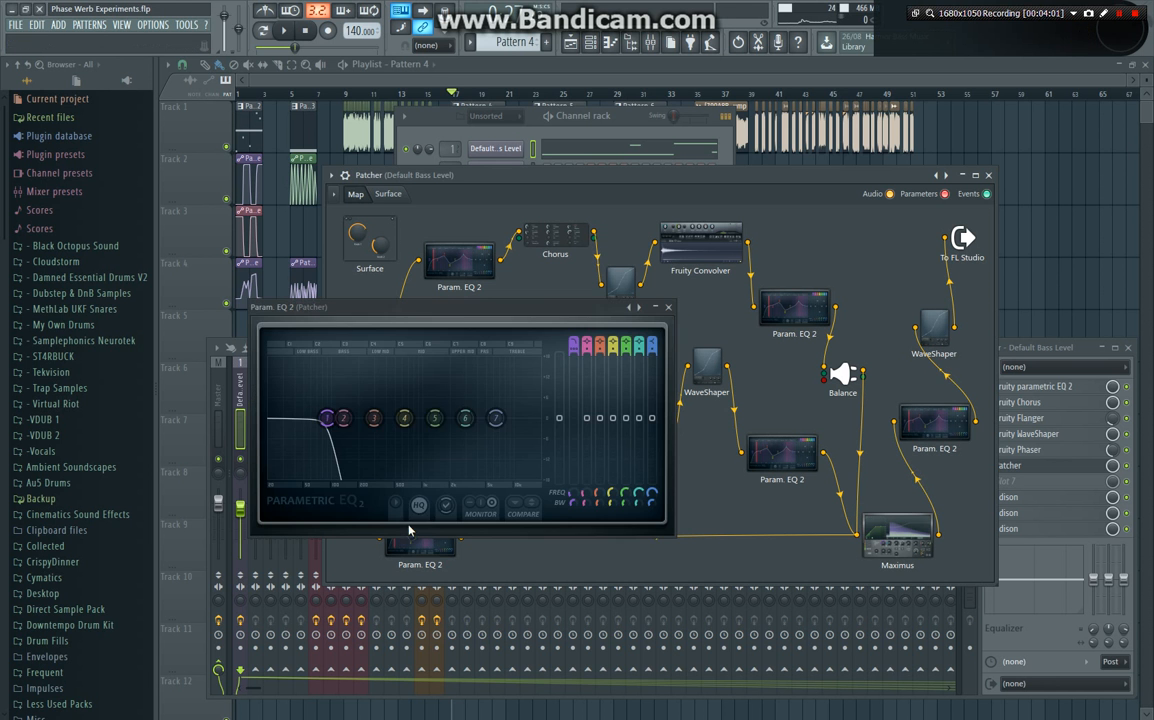
{"action": "left_click", "coordinate": [669, 307]}
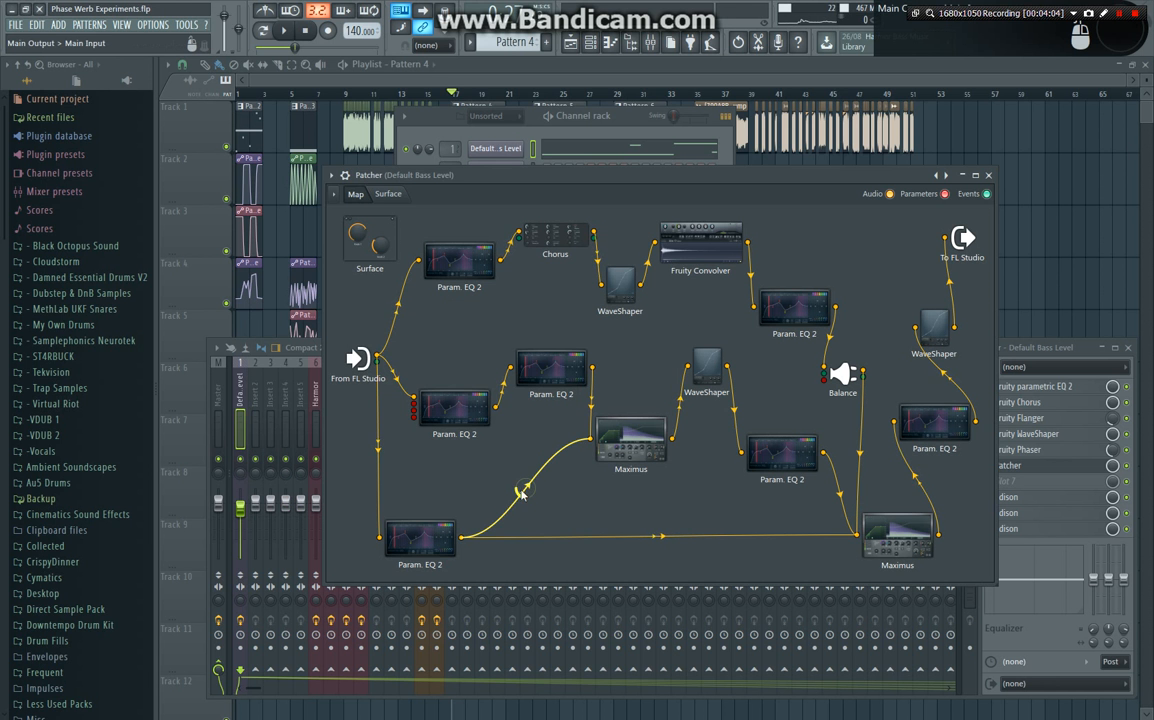
Step: Inspect the low, mid and high band curves of the Maximus module on the Patcher map's middle path
{"action": "left_click_drag", "start_coordinate": [549, 514], "coordinate": [504, 430]}
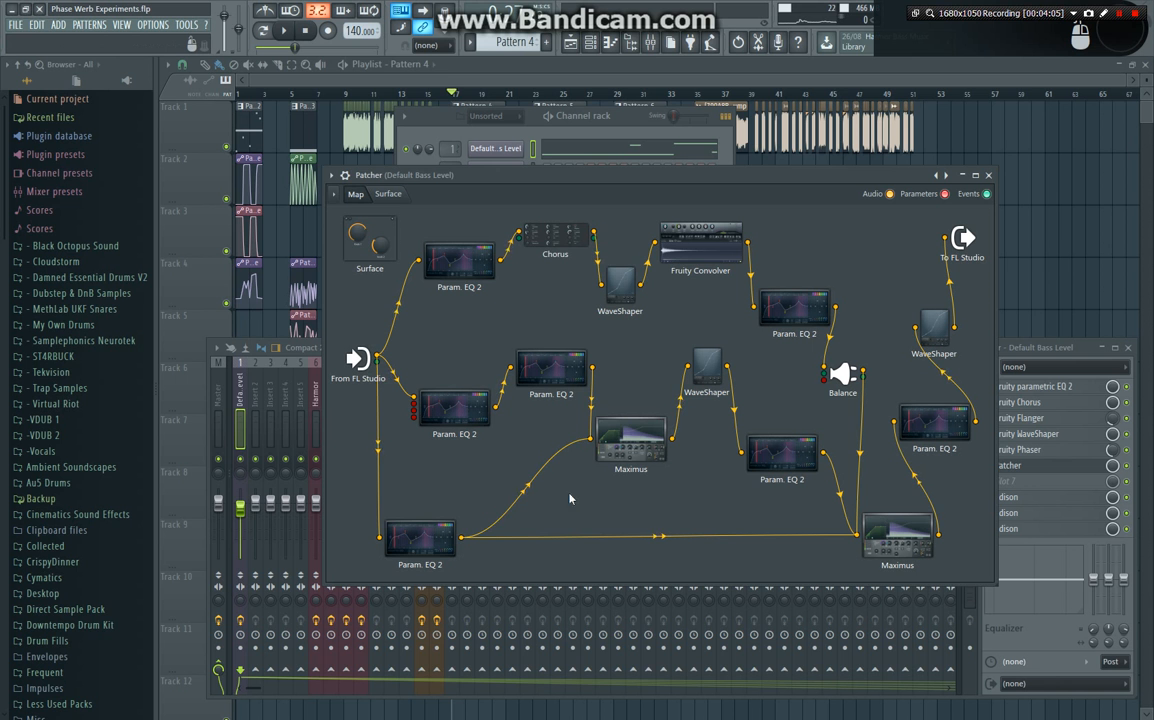
{"action": "double_click", "coordinate": [610, 434]}
{"action": "left_click", "coordinate": [298, 517]}
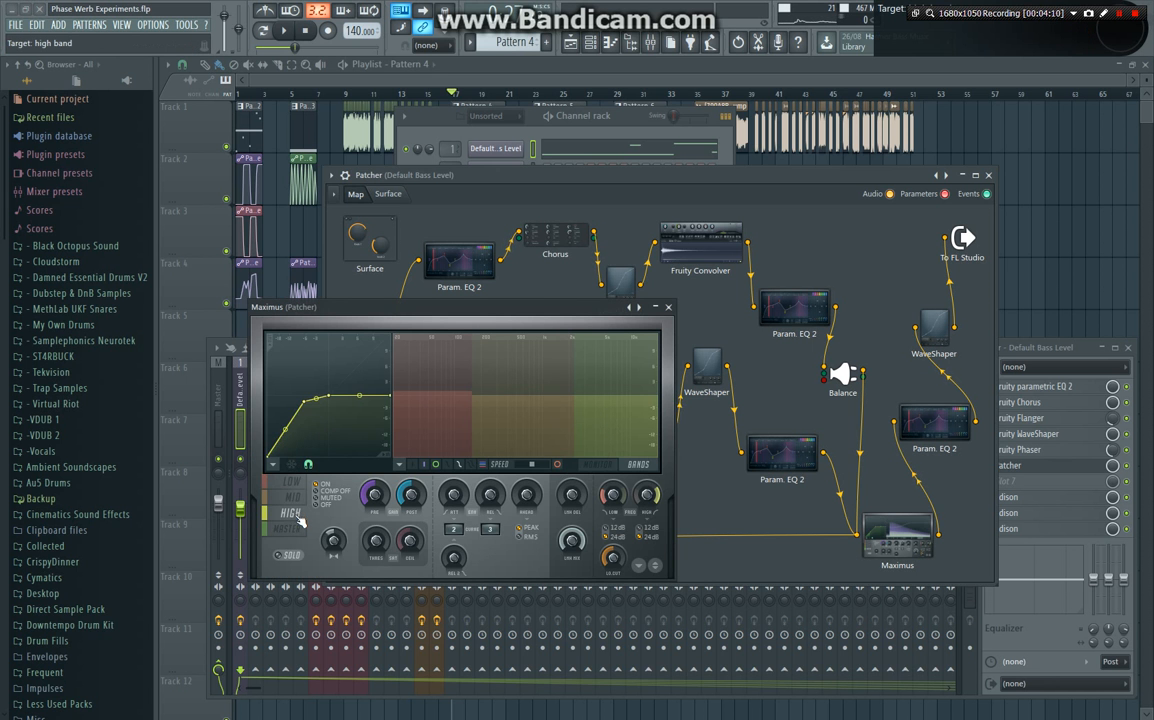
{"action": "left_click", "coordinate": [295, 485]}
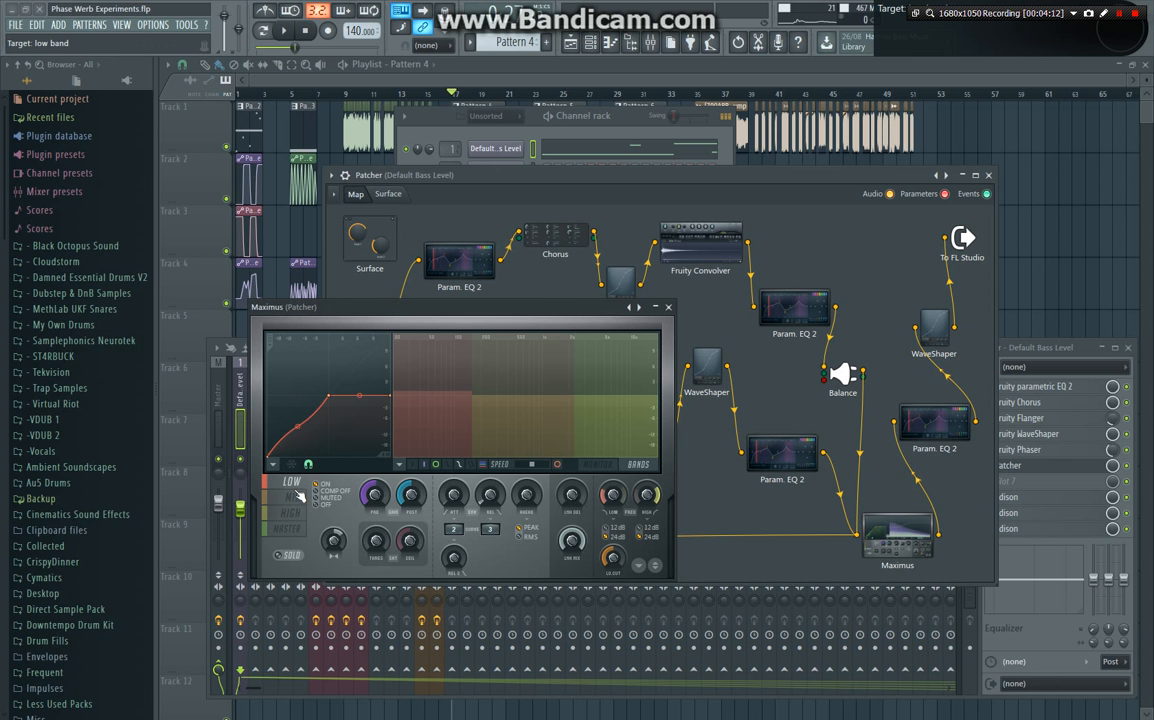
{"action": "left_click", "coordinate": [287, 528]}
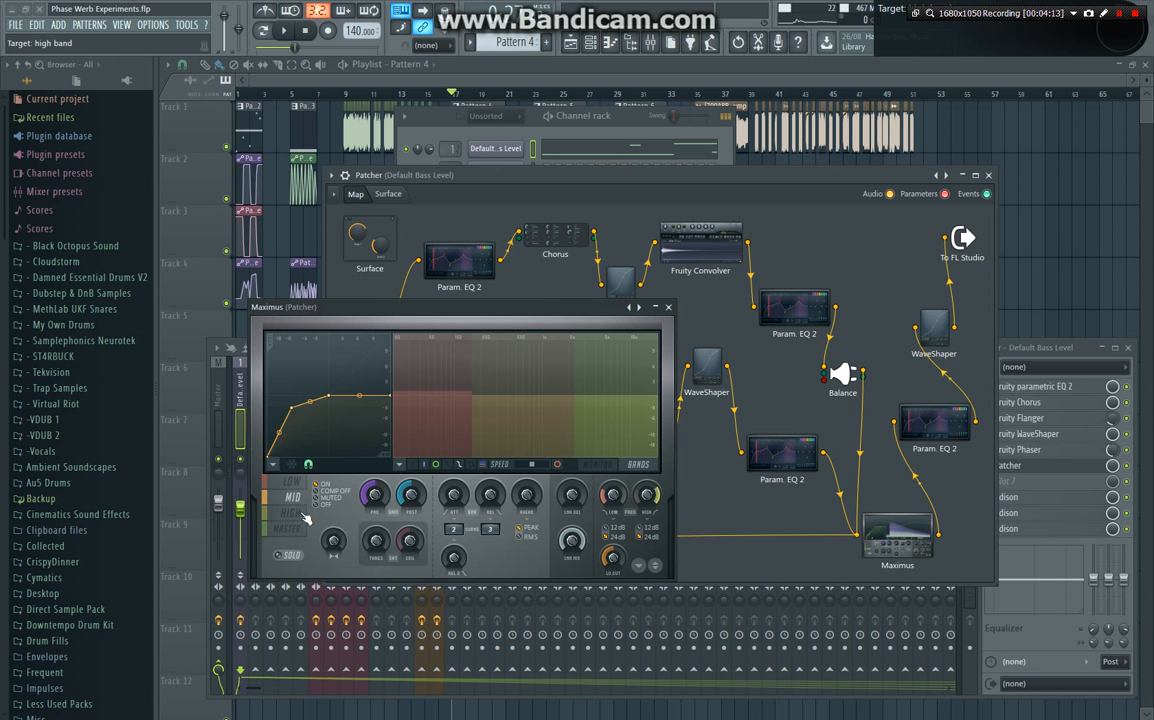
{"action": "left_click", "coordinate": [669, 308]}
Step: Inspect the WaveShaper curve and the Param. EQ 2 bands that follow Maximus on the middle path
{"action": "left_click", "coordinate": [620, 284]}
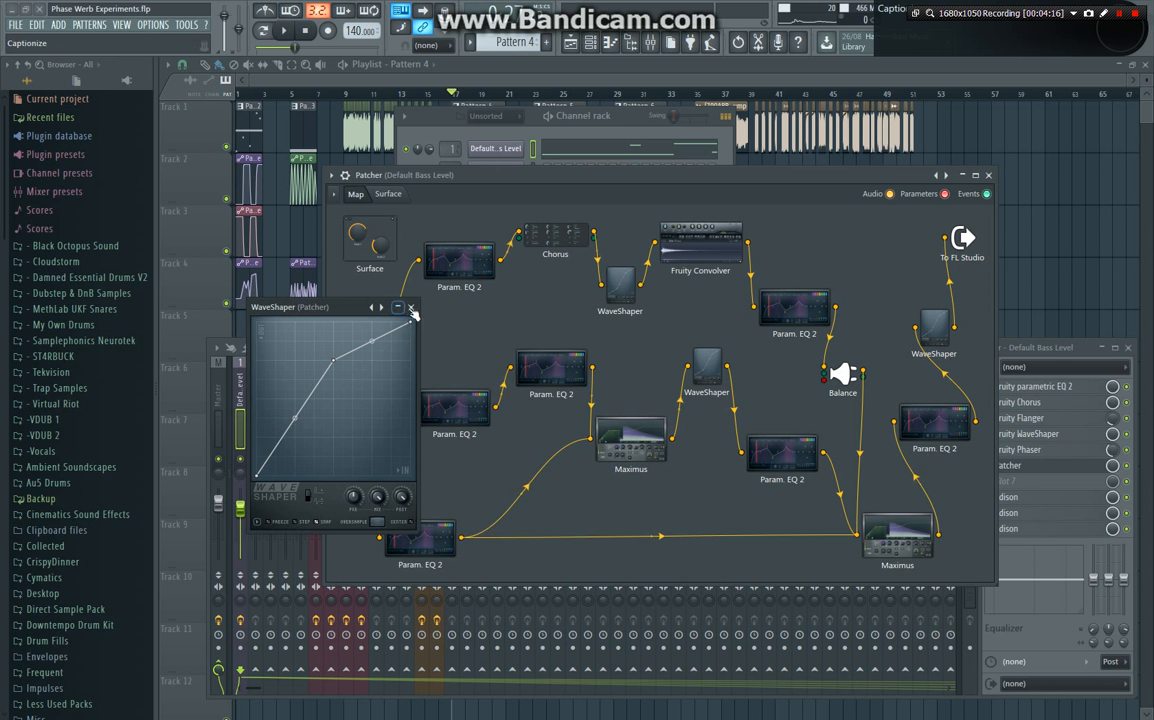
{"action": "left_click", "coordinate": [410, 310]}
{"action": "left_click", "coordinate": [455, 405]}
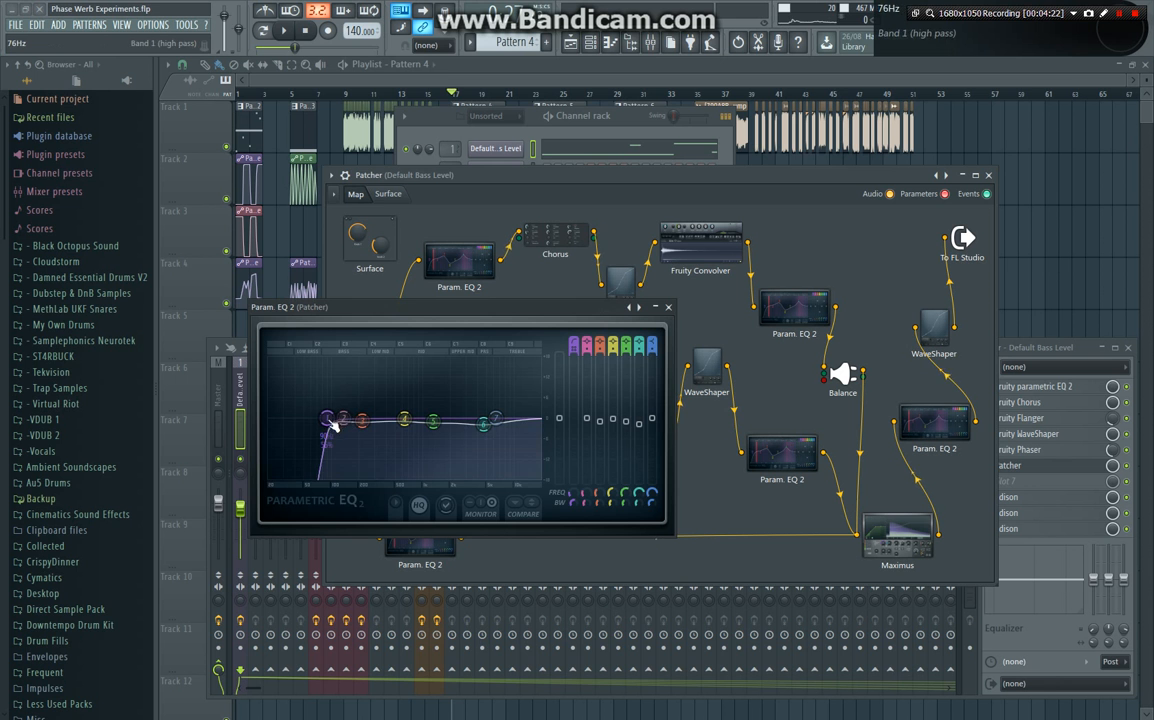
{"action": "left_click", "coordinate": [668, 307]}
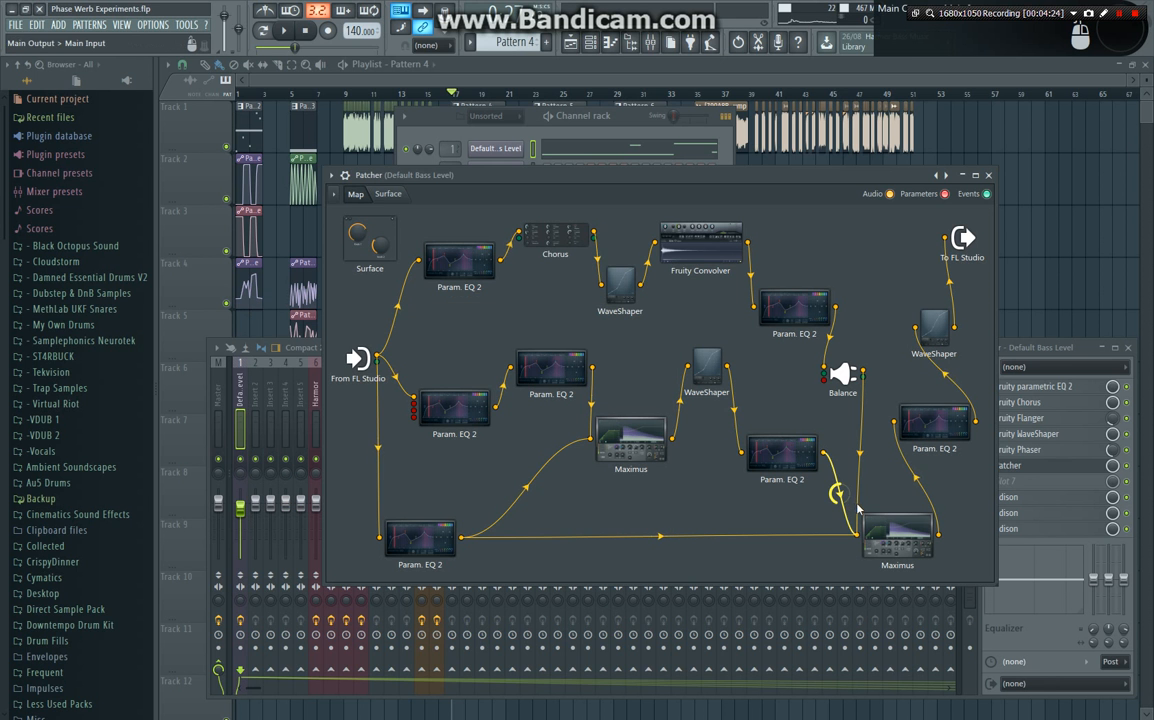
Step: Inspect the Chorus and WaveShaper modules on the Patcher map's uppermost path
{"action": "left_click_drag", "start_coordinate": [434, 225], "coordinate": [487, 223]}
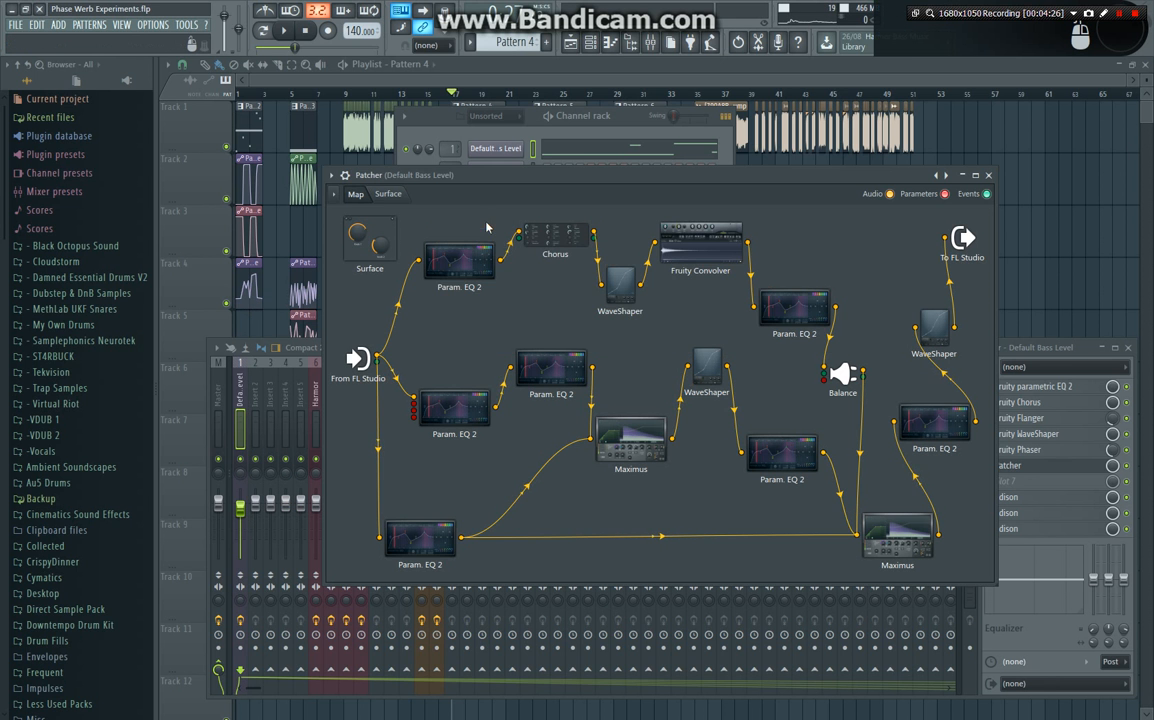
{"action": "left_click", "coordinate": [555, 234]}
{"action": "left_click", "coordinate": [607, 307]}
{"action": "left_click", "coordinate": [621, 294]}
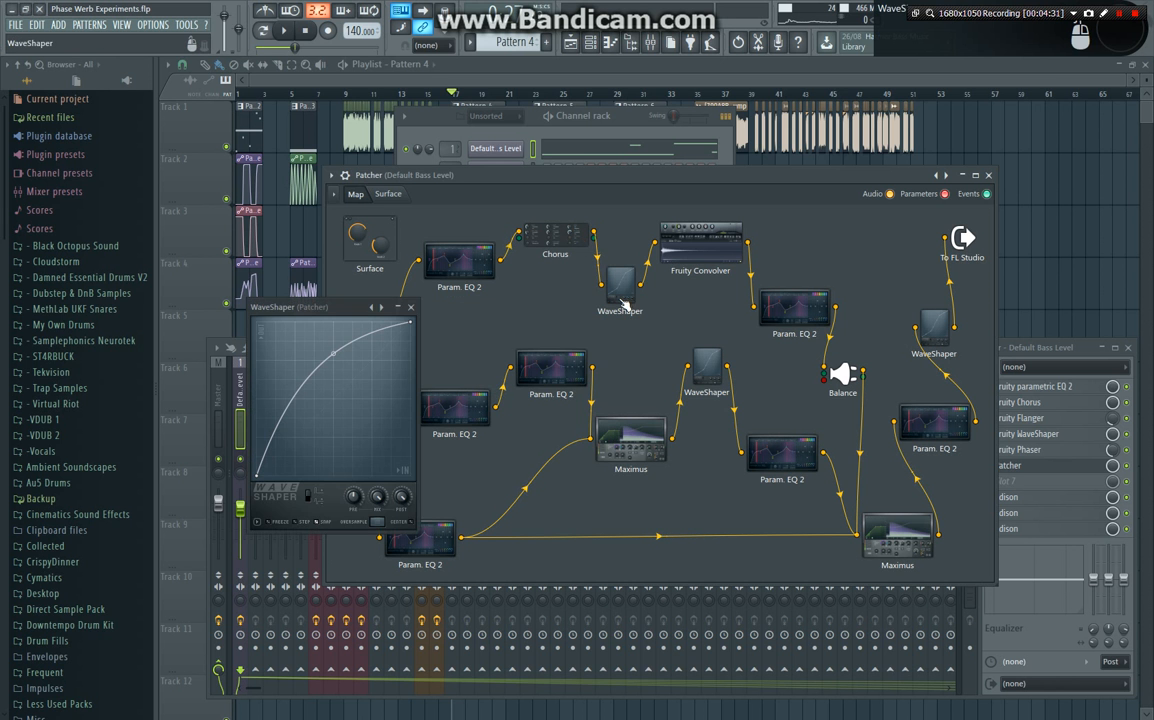
{"action": "left_click", "coordinate": [409, 308]}
Step: Review the uppermost path's Fruity Convolver impulse and the curves of its two Param. EQ 2 modules
{"action": "left_click", "coordinate": [668, 234]}
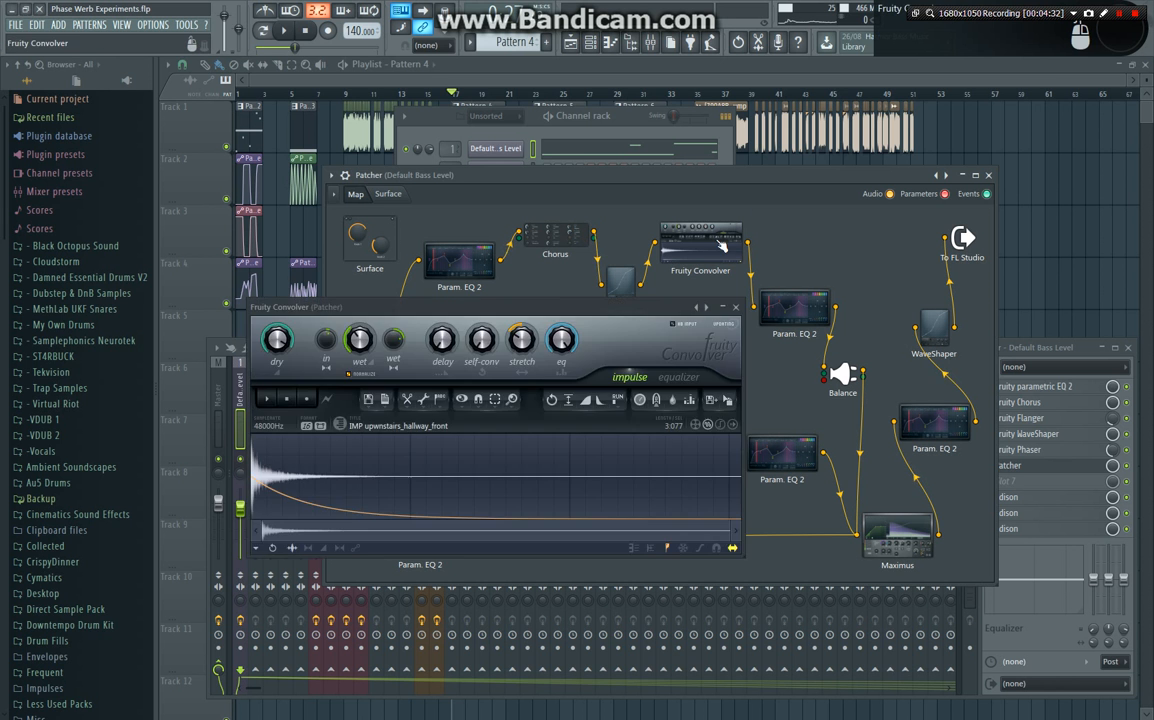
{"action": "left_click", "coordinate": [677, 274]}
{"action": "left_click", "coordinate": [433, 247]}
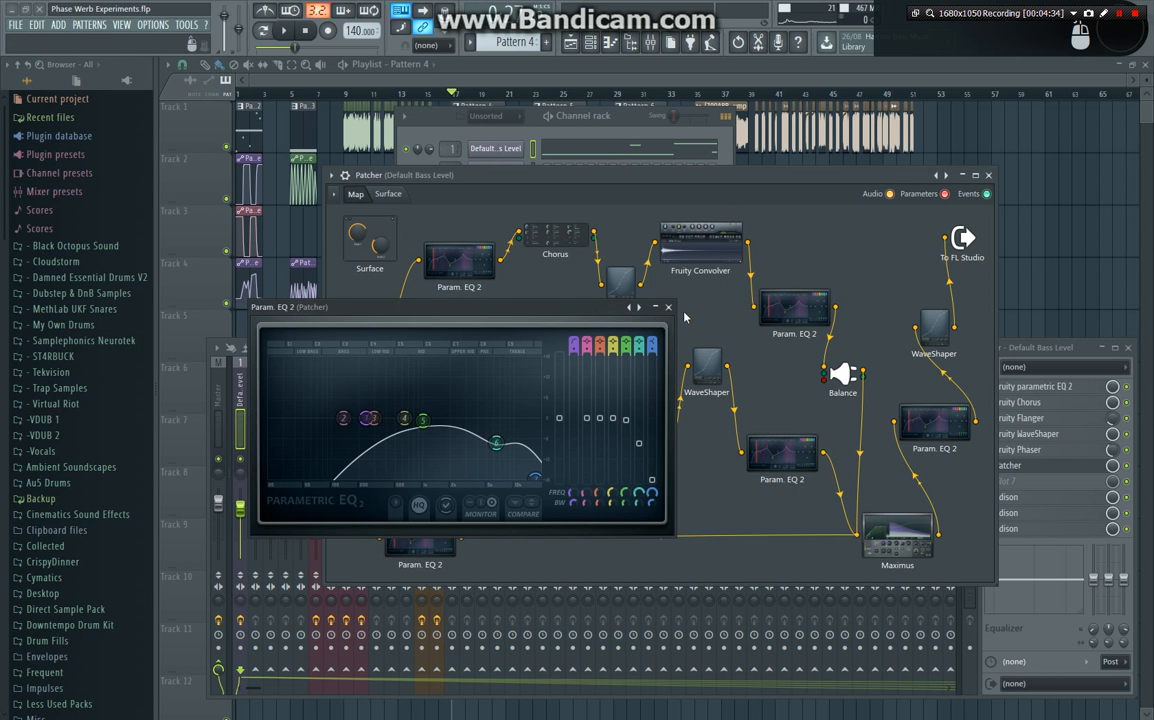
{"action": "left_click", "coordinate": [606, 277]}
{"action": "left_click", "coordinate": [818, 318]}
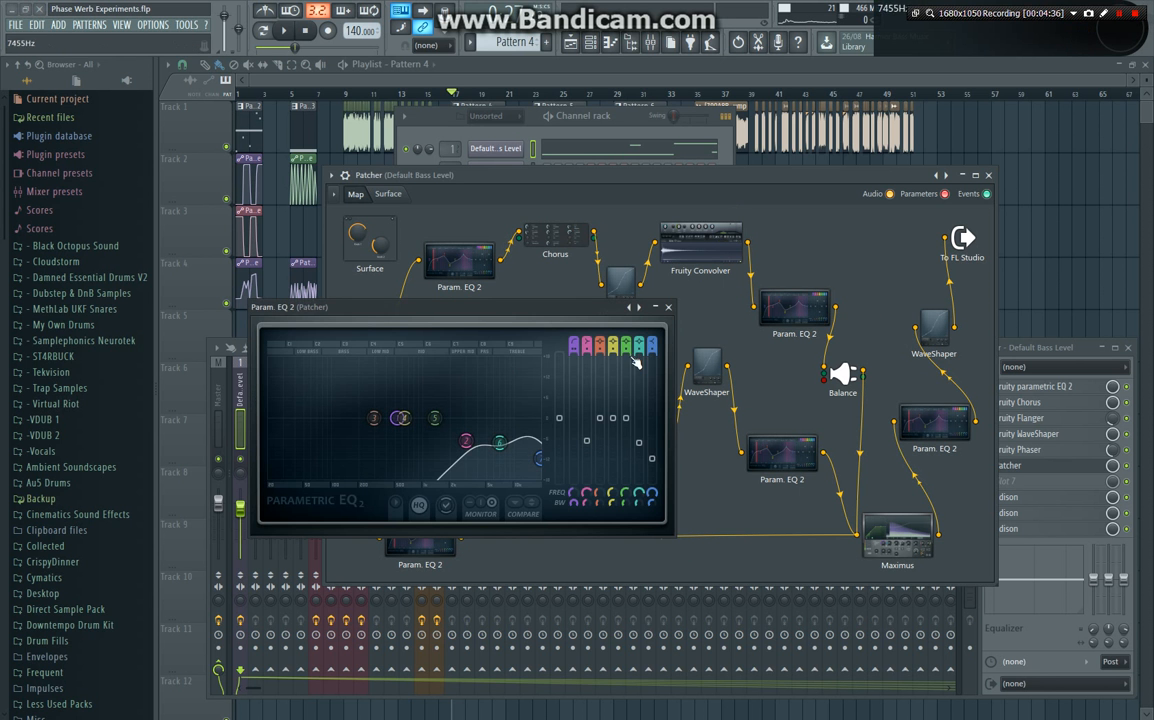
{"action": "left_click", "coordinate": [605, 277]}
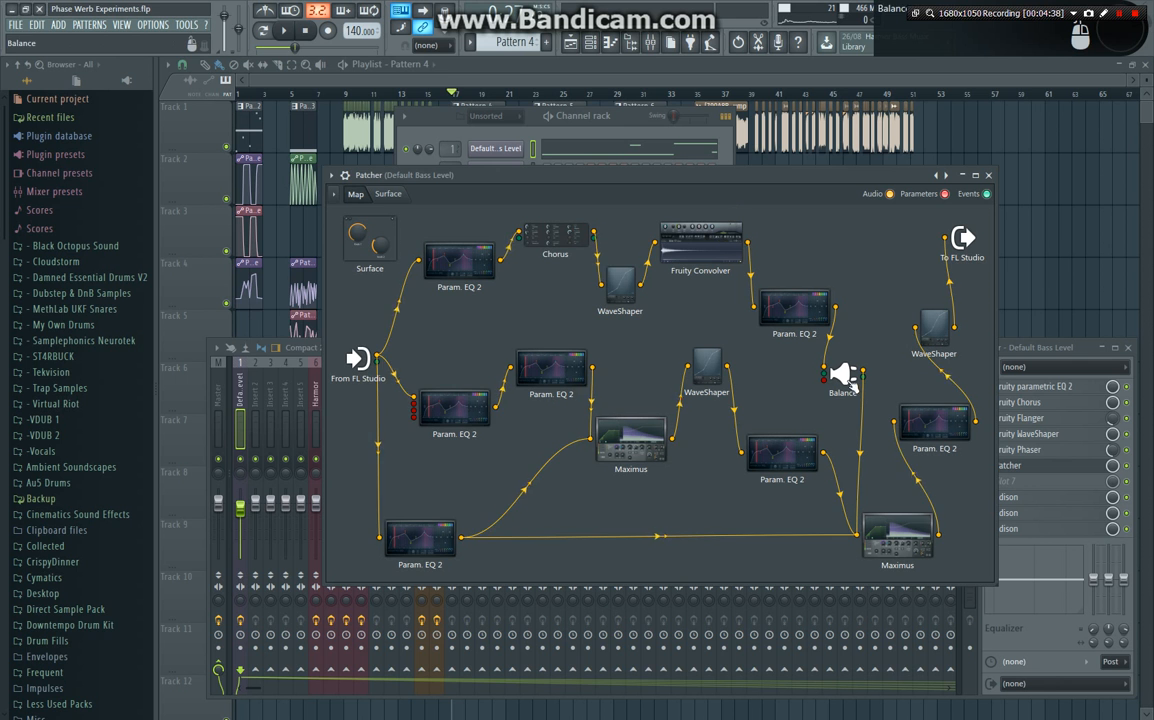
Step: Open the Balance module that ends the uppermost path and check the options of its Volume control
{"action": "left_click", "coordinate": [845, 377]}
{"action": "right_click", "coordinate": [388, 332]}
{"action": "left_click", "coordinate": [402, 311]}
{"action": "left_click", "coordinate": [485, 308]}
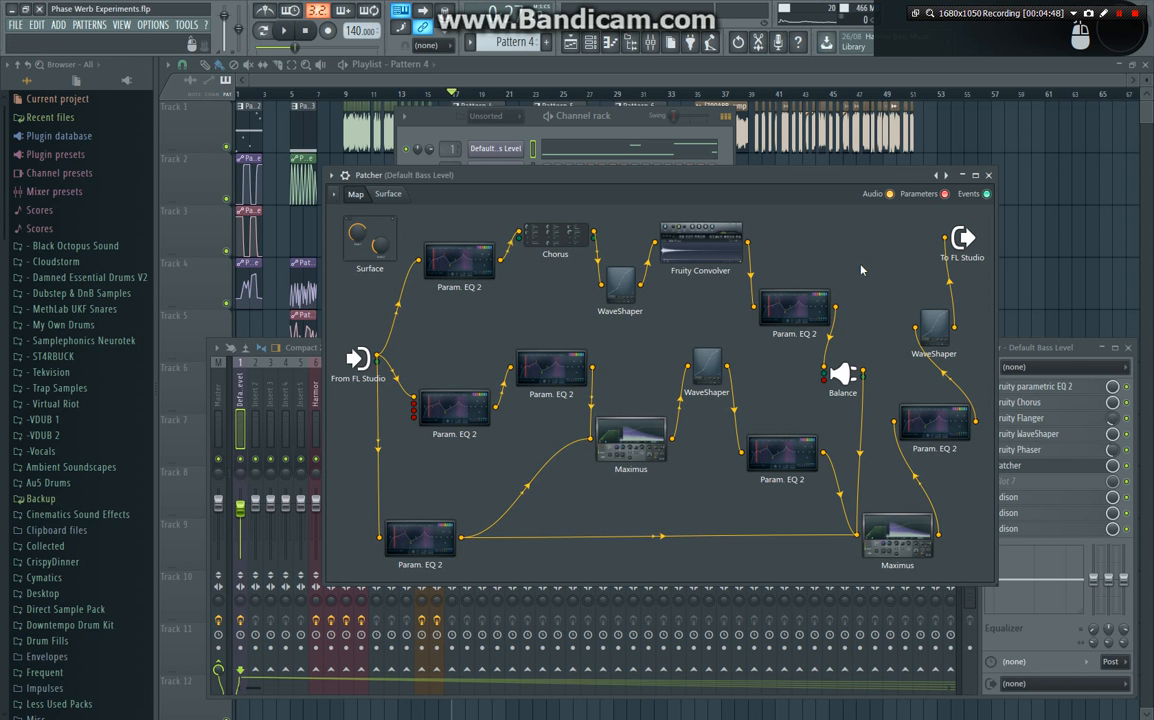
Step: Inspect the individual band curves of the final Maximus, where the parallel Patcher paths merge
{"action": "left_click_drag", "start_coordinate": [862, 263], "coordinate": [840, 325]}
{"action": "double_click", "coordinate": [906, 527]}
{"action": "left_click", "coordinate": [289, 514]}
{"action": "left_click", "coordinate": [292, 499]}
{"action": "left_click", "coordinate": [291, 484]}
{"action": "left_click", "coordinate": [668, 307]}
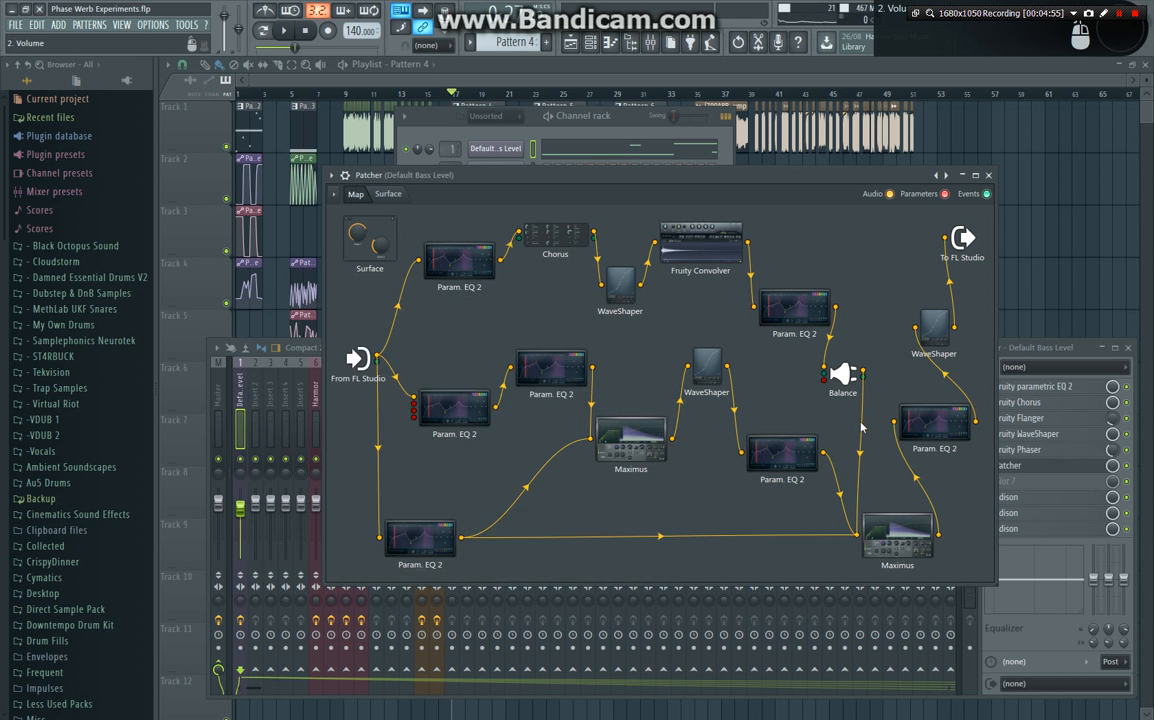
Step: Review the final Param. EQ 2 and WaveShaper before the Patcher output, and close the Patcher window
{"action": "double_click", "coordinate": [918, 427]}
{"action": "left_click", "coordinate": [666, 309]}
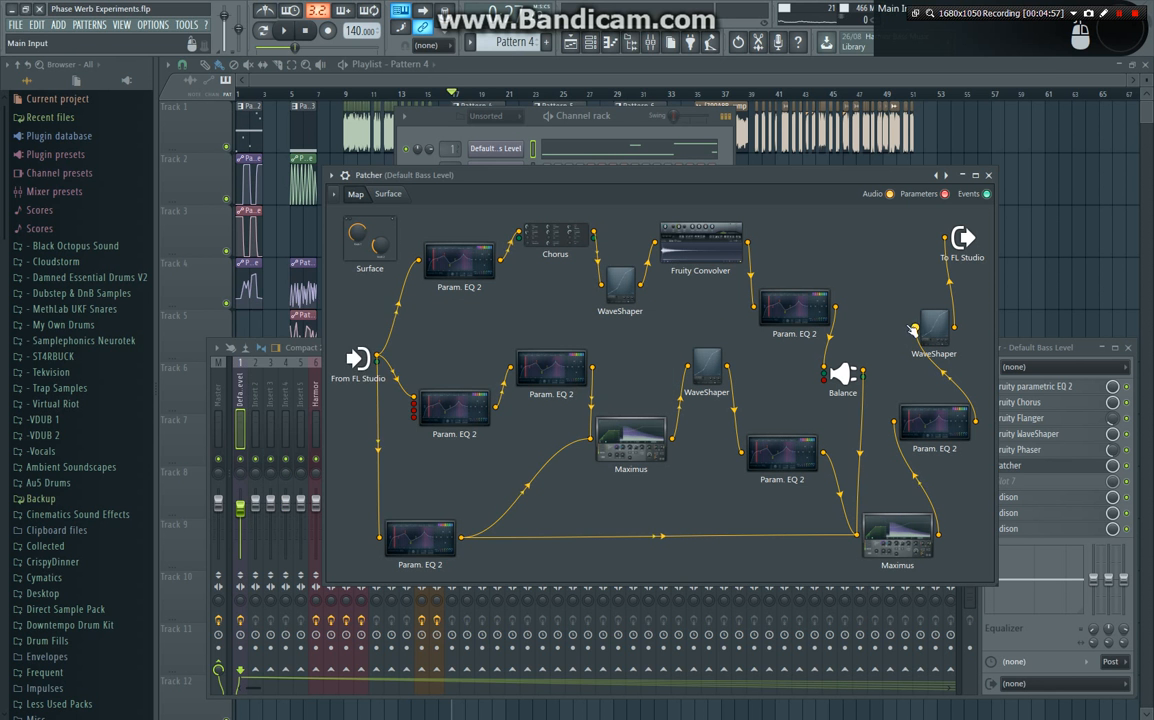
{"action": "double_click", "coordinate": [935, 329]}
{"action": "left_click", "coordinate": [375, 280]}
{"action": "left_click", "coordinate": [988, 175]}
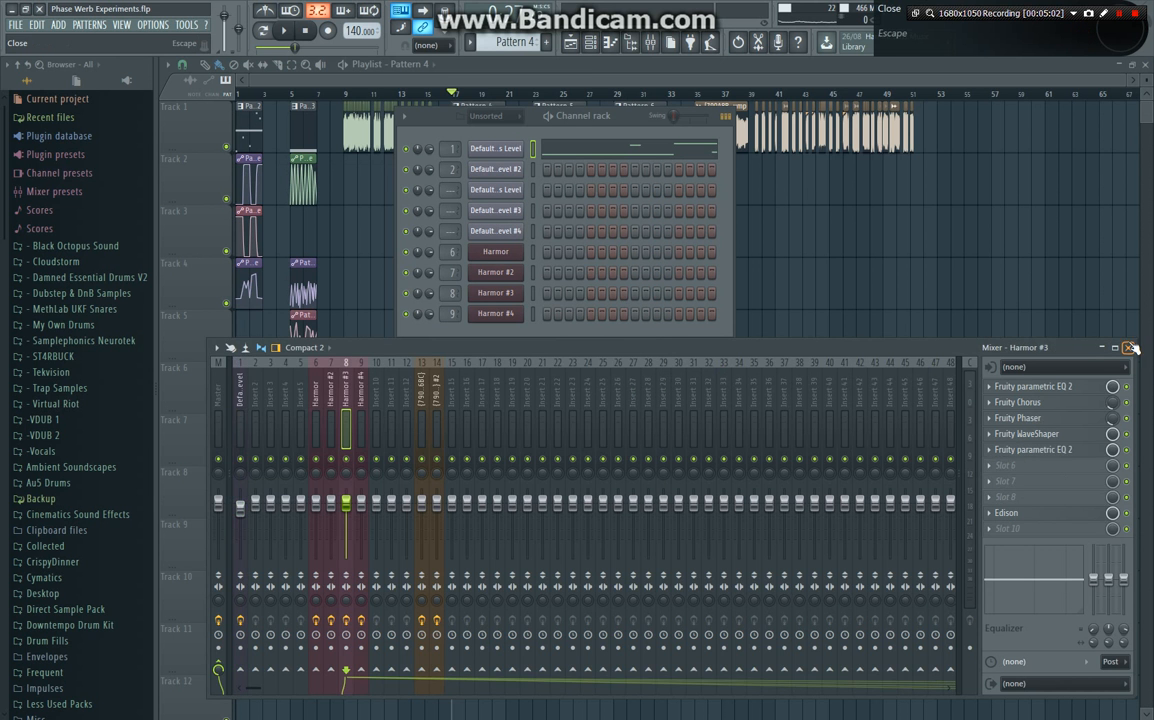
Step: Hide the mixer and channel rack, and select Pattern 5 in the playlist with the playhead at bar 23
{"action": "key", "text": "F9"}
{"action": "left_click", "coordinate": [590, 43]}
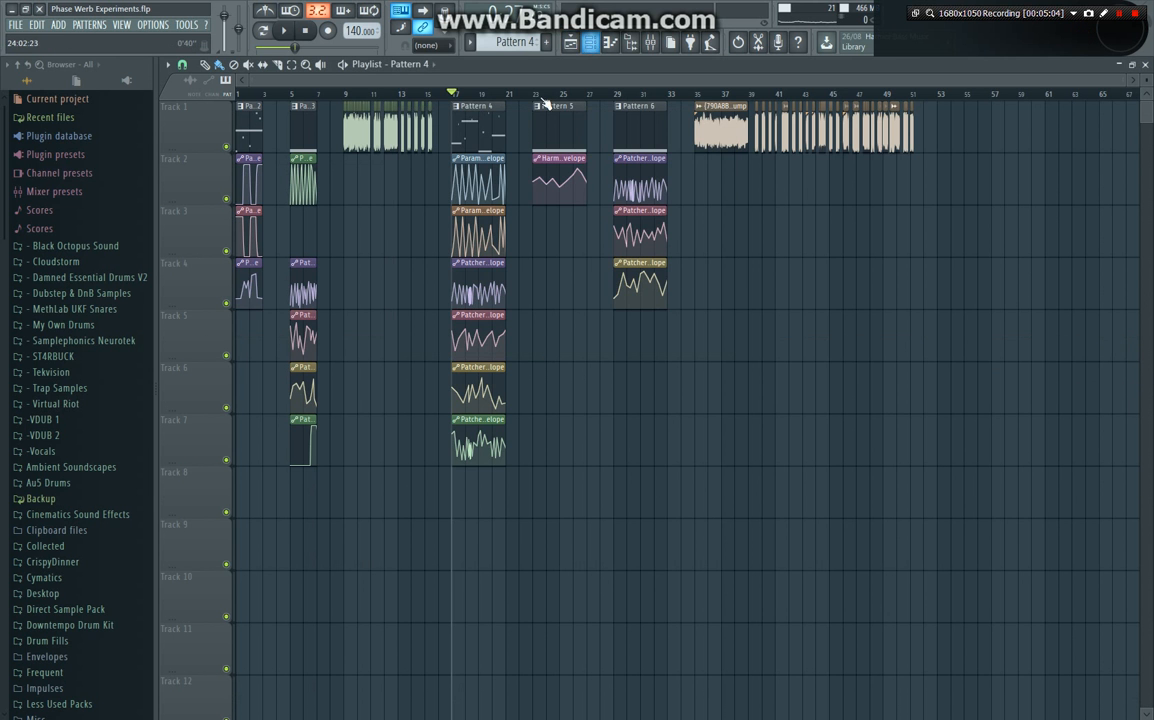
{"action": "left_click", "coordinate": [543, 119]}
{"action": "scroll", "coordinate": [540, 100], "scroll_direction": "up", "scroll_amount": 5}
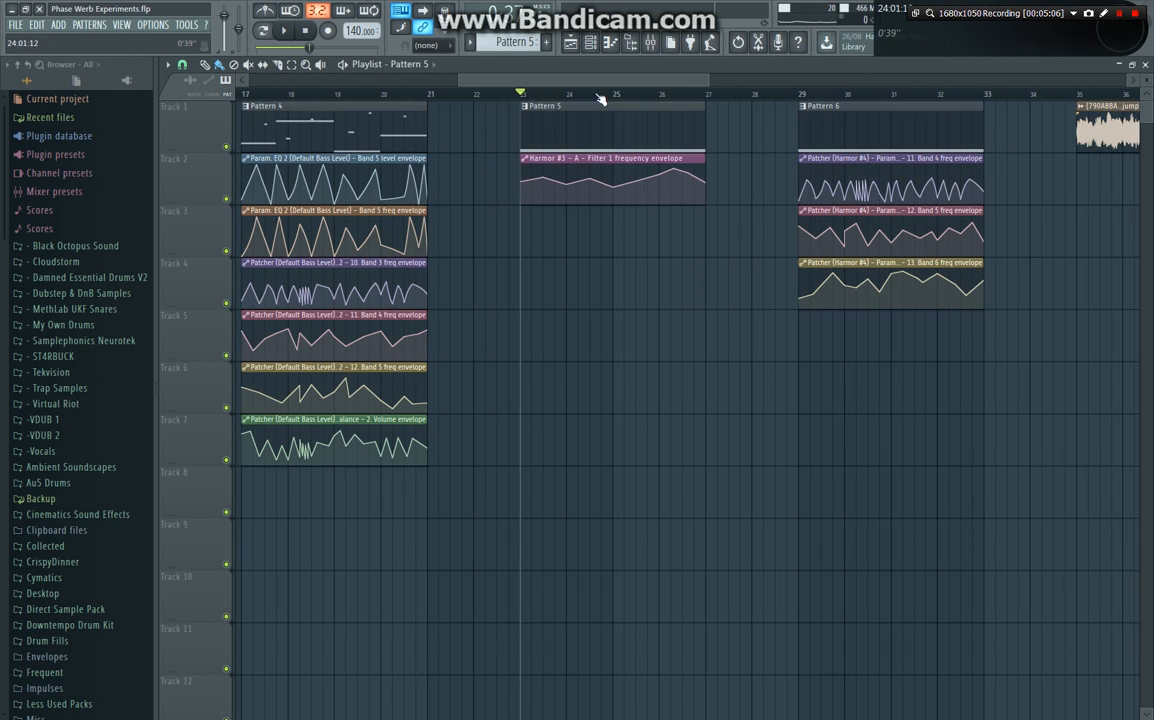
Step: Play Pattern 5 from bar 23, open its Harmor #3 instrument from the channel rack, and stop playback
{"action": "left_click", "coordinate": [591, 44]}
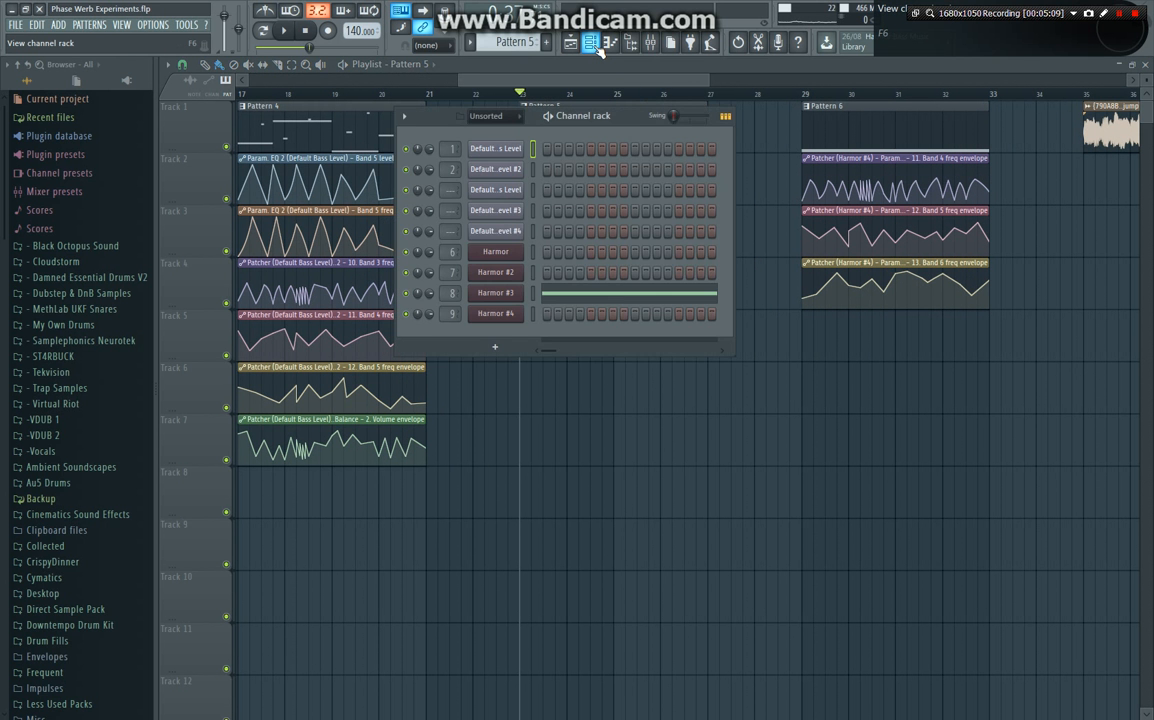
{"action": "left_click", "coordinate": [591, 44]}
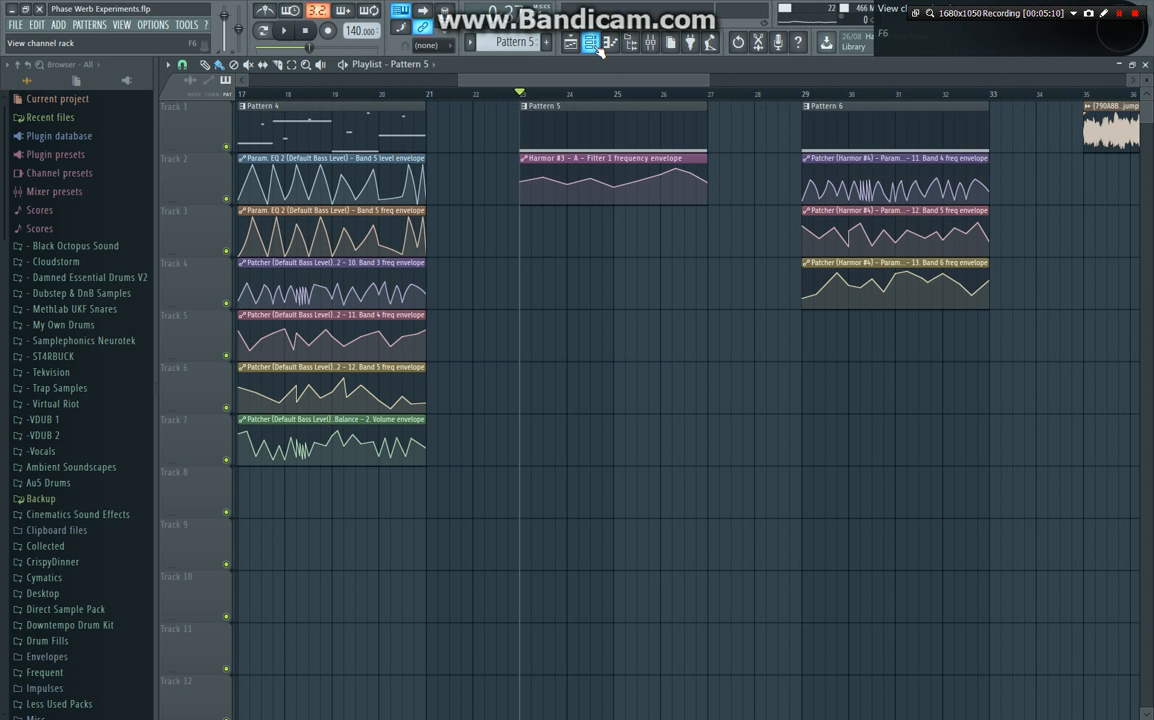
{"action": "key", "text": "space"}
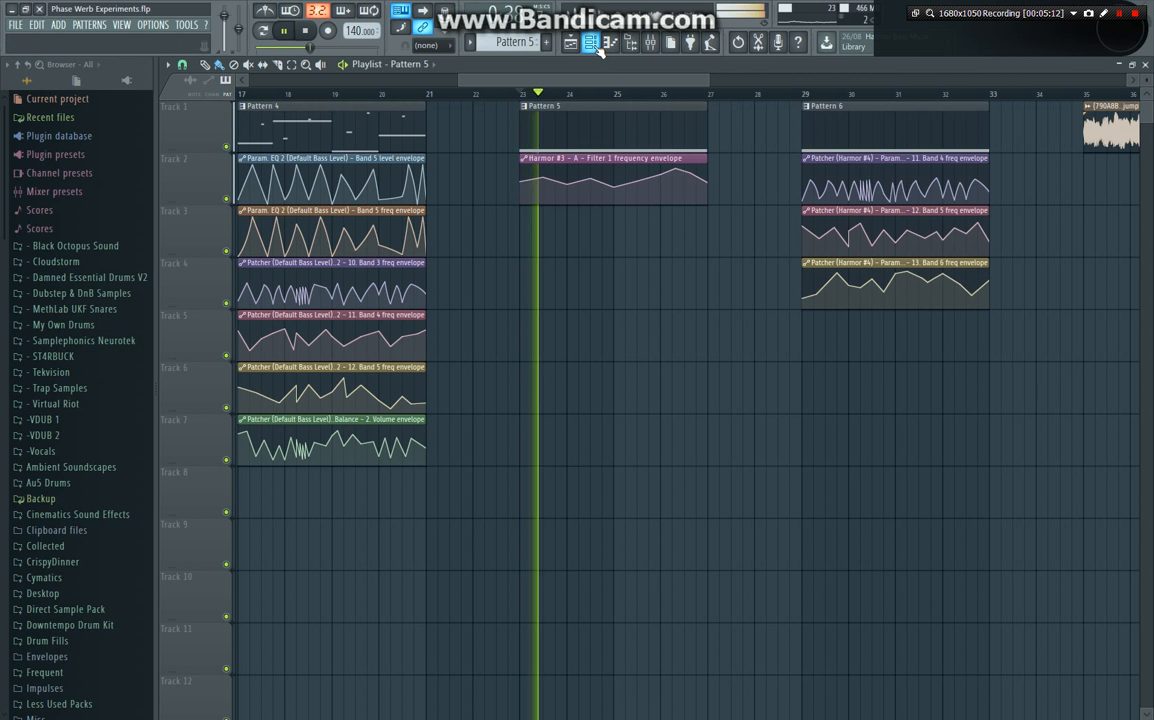
{"action": "left_click", "coordinate": [591, 44]}
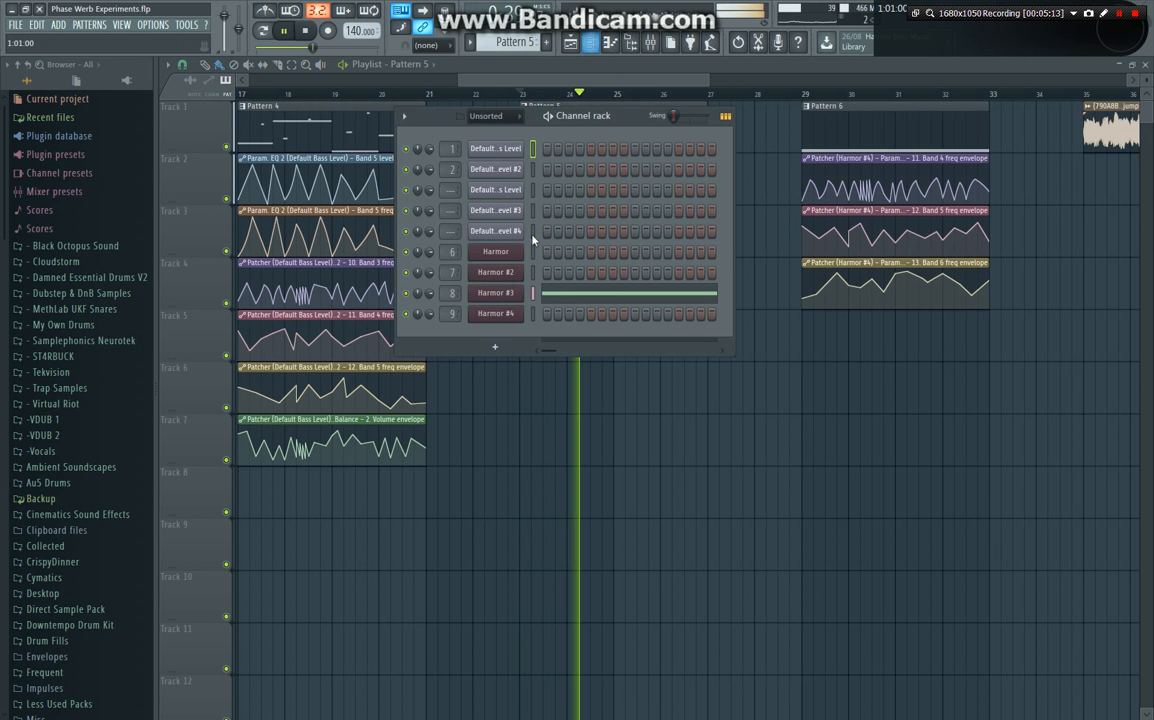
{"action": "left_click", "coordinate": [513, 311]}
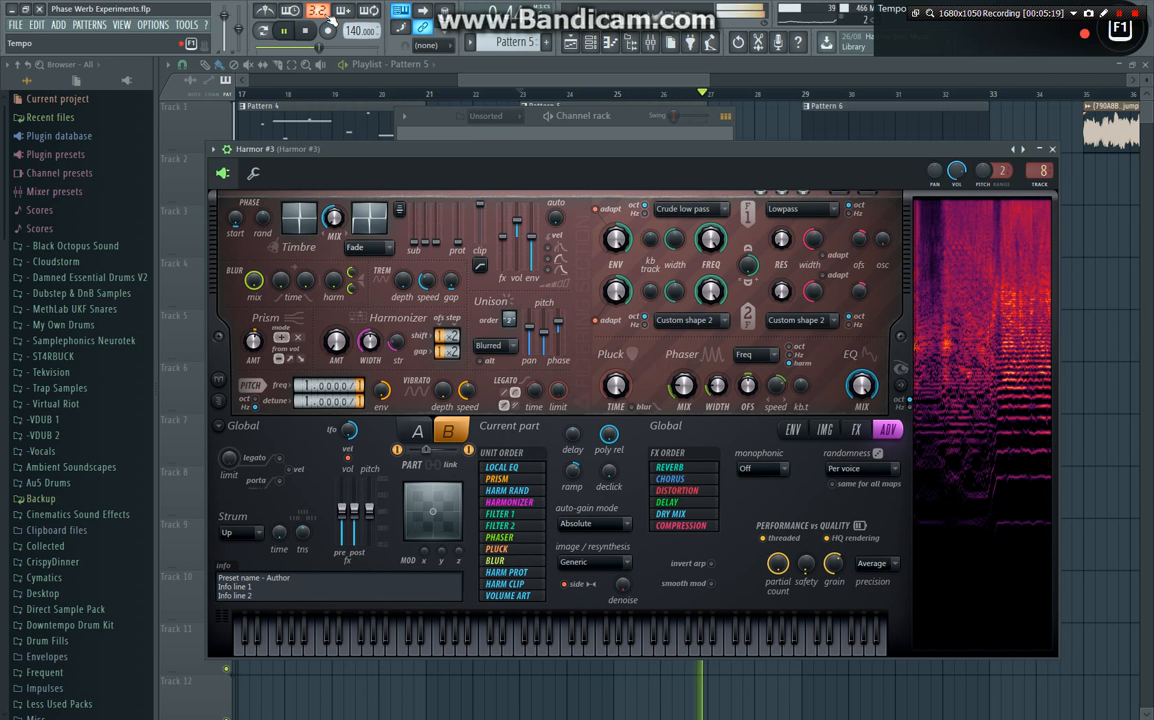
{"action": "left_click", "coordinate": [306, 30]}
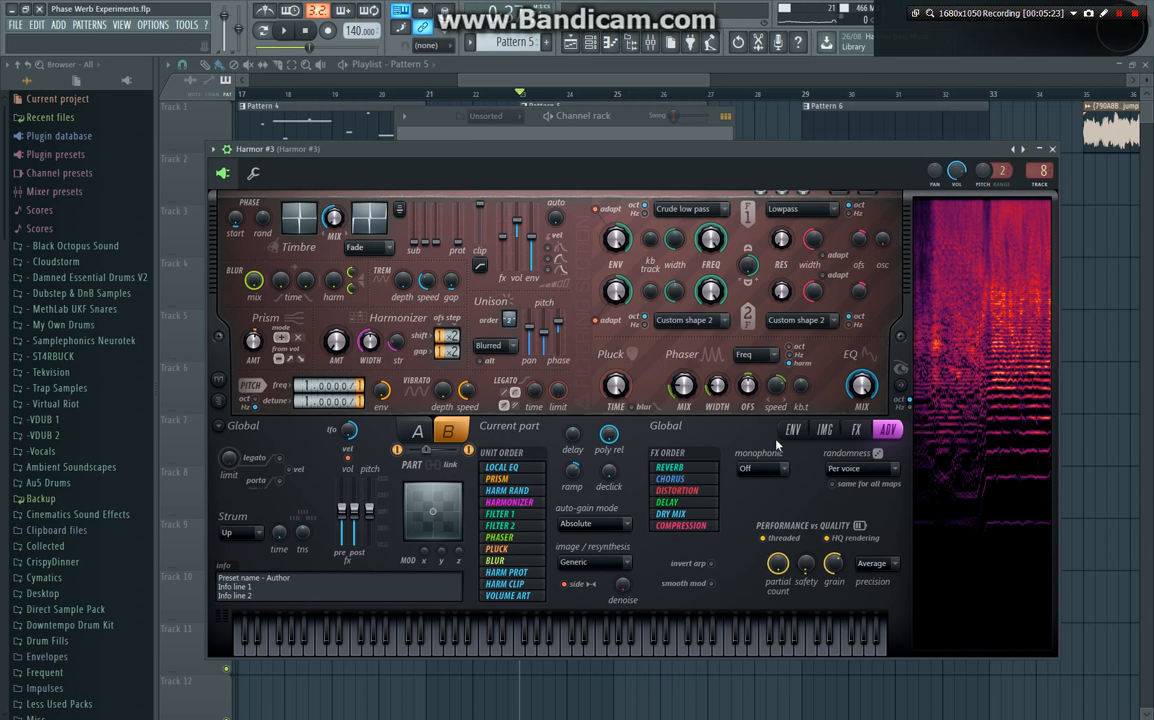
Step: Compare the image resynthesis and advanced settings of parts A and B in Harmor #3
{"action": "left_click", "coordinate": [824, 429]}
{"action": "left_click", "coordinate": [418, 432]}
{"action": "left_click", "coordinate": [443, 432]}
{"action": "left_click", "coordinate": [887, 429]}
{"action": "left_click", "coordinate": [448, 433]}
{"action": "left_click", "coordinate": [448, 433]}
{"action": "left_click", "coordinate": [823, 437]}
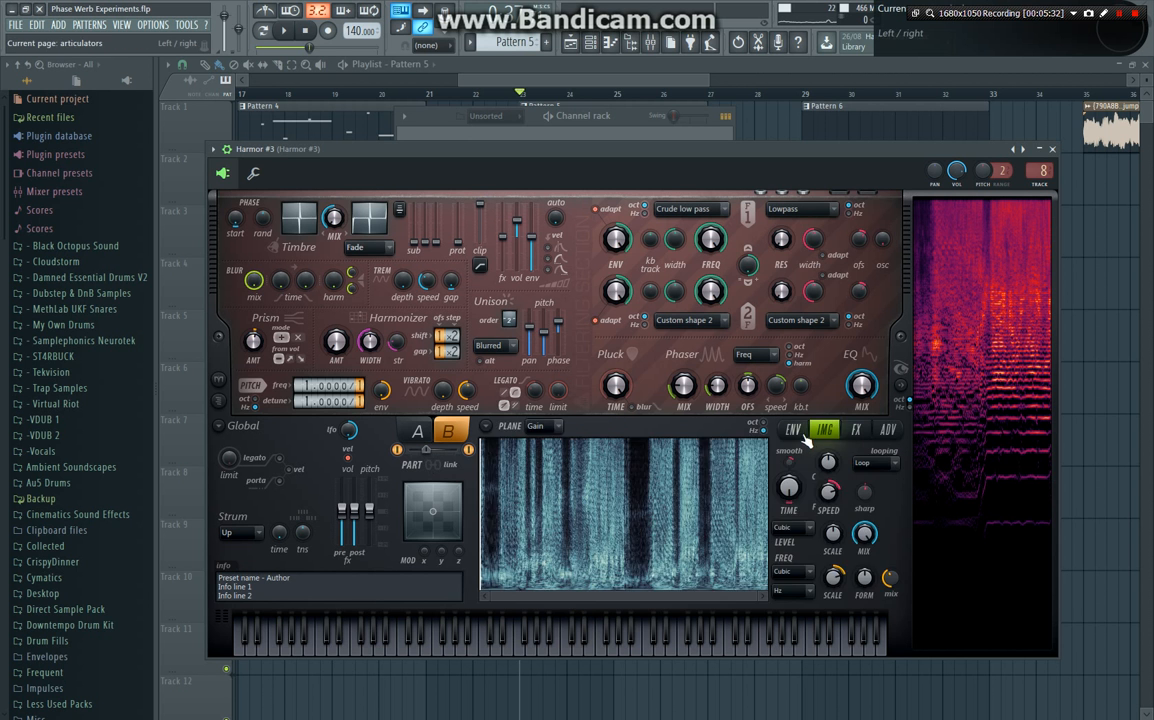
{"action": "left_click", "coordinate": [803, 437]}
{"action": "left_click", "coordinate": [822, 433]}
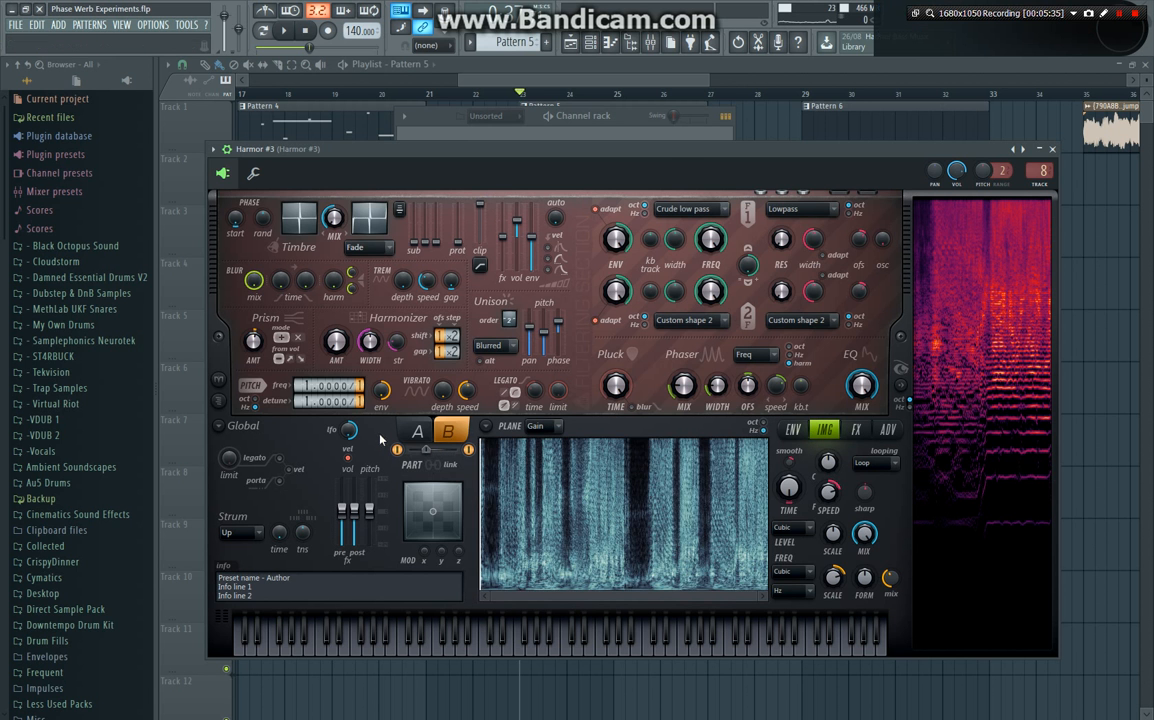
{"action": "left_click", "coordinate": [415, 433]}
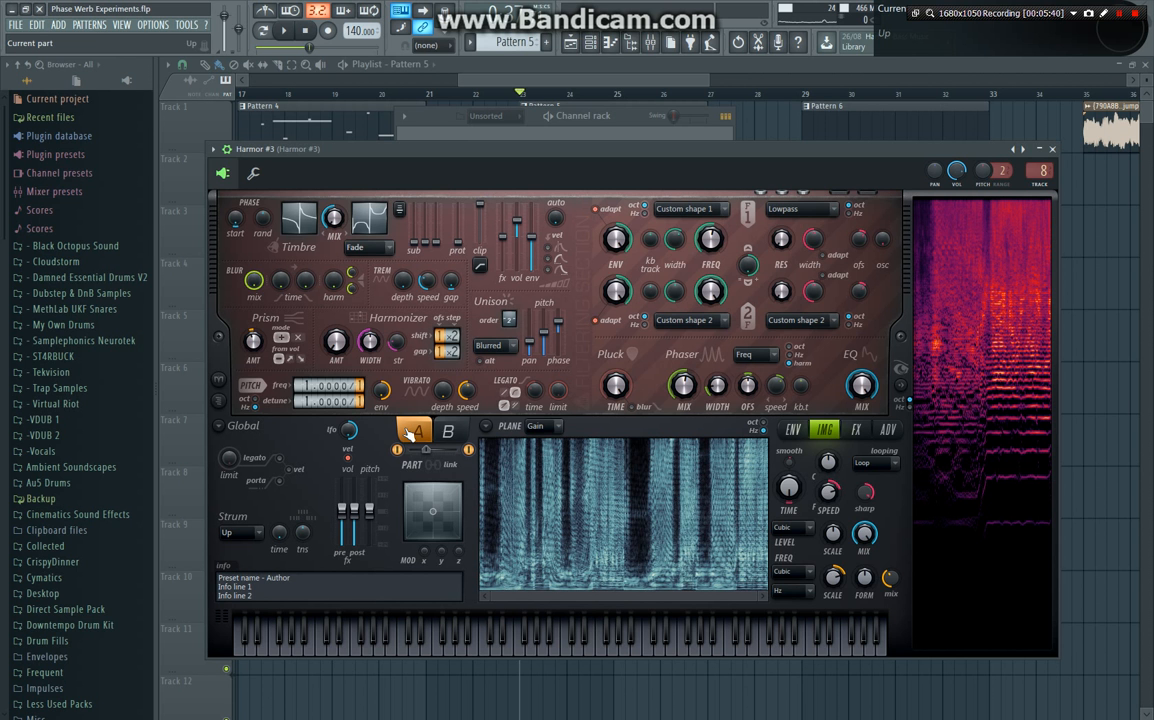
Step: Examine part A's envelope curves for Image formant mutation, Harmonic prism and Harmonic unison pitch
{"action": "left_click", "coordinate": [793, 430]}
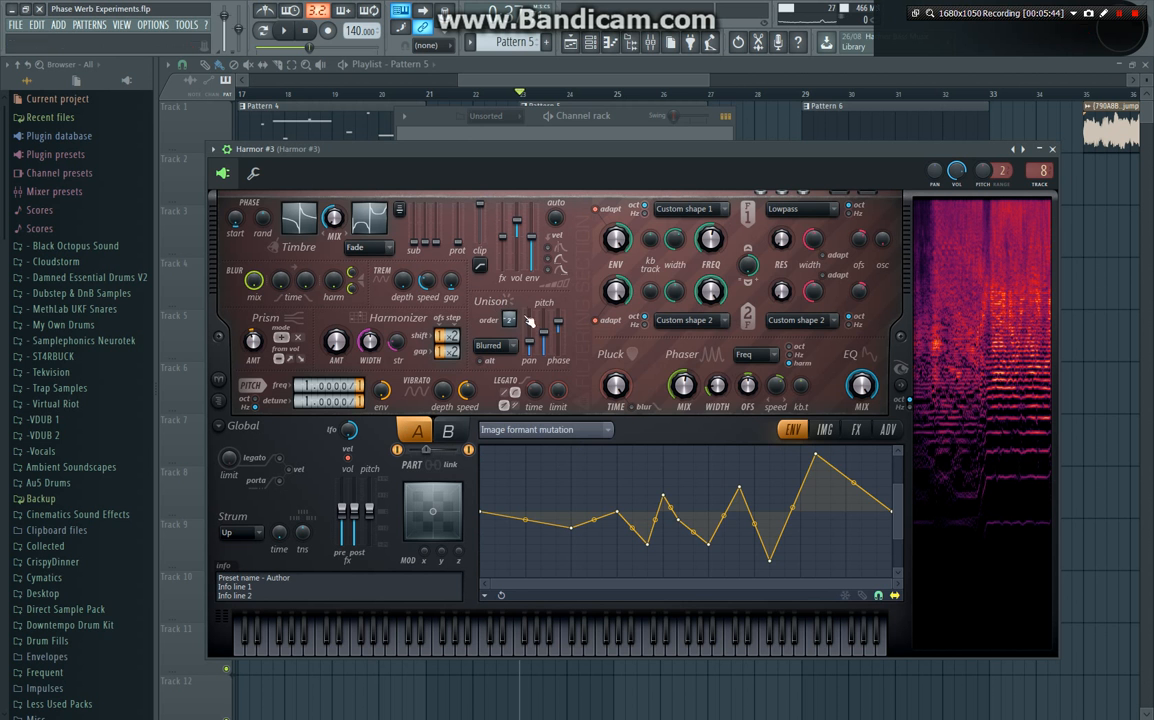
{"action": "left_click", "coordinate": [545, 430]}
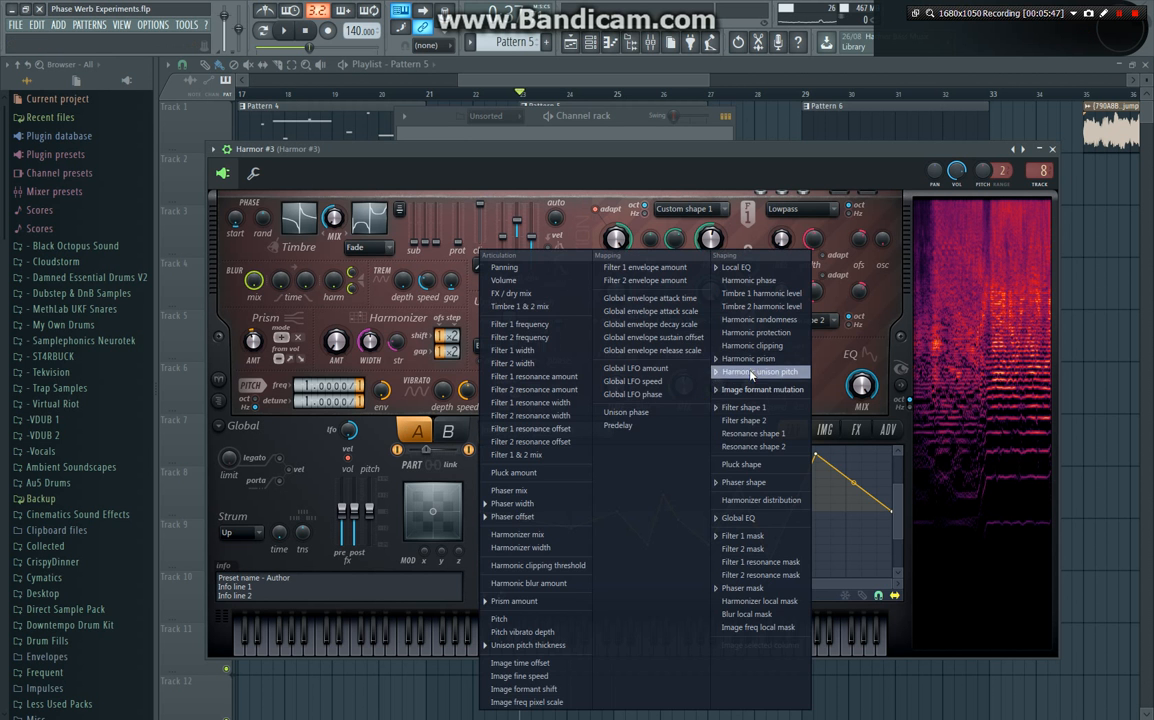
{"action": "left_click", "coordinate": [756, 372]}
{"action": "left_click", "coordinate": [605, 433]}
{"action": "left_click", "coordinate": [605, 433]}
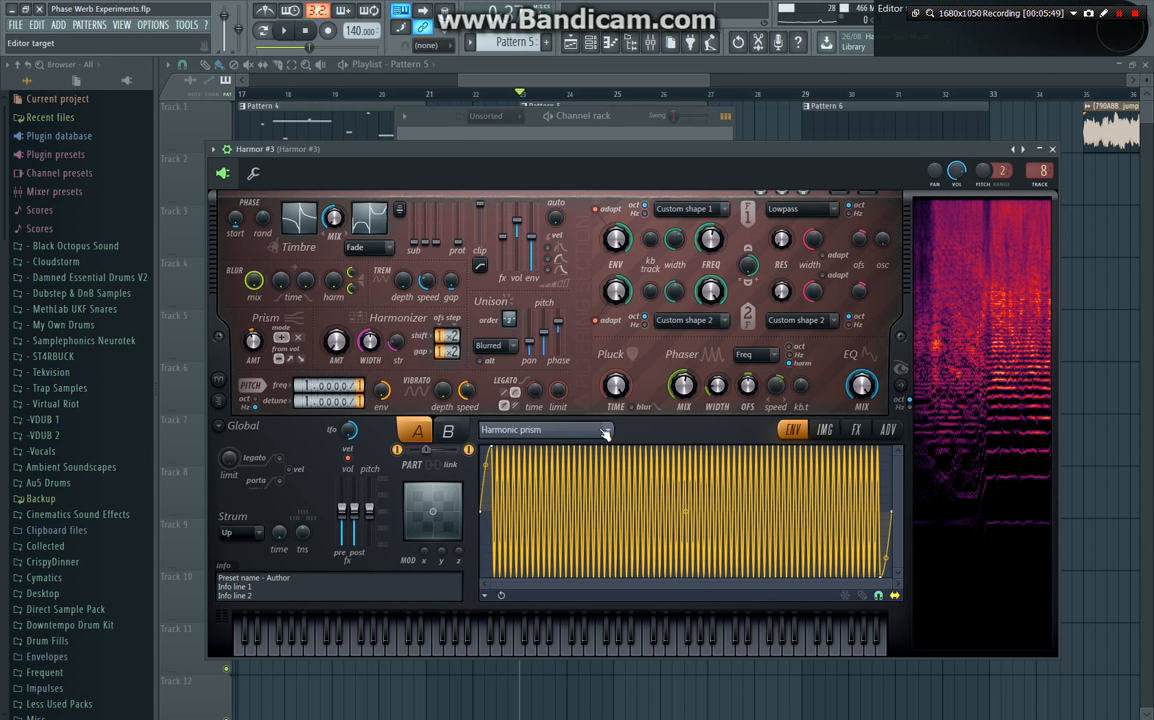
{"action": "scroll", "coordinate": [605, 433], "scroll_direction": "down", "scroll_amount": 1}
Step: Examine part A's Prism amount and Unison pitch thickness envelopes, and return to Image formant mutation
{"action": "left_click", "coordinate": [499, 429]}
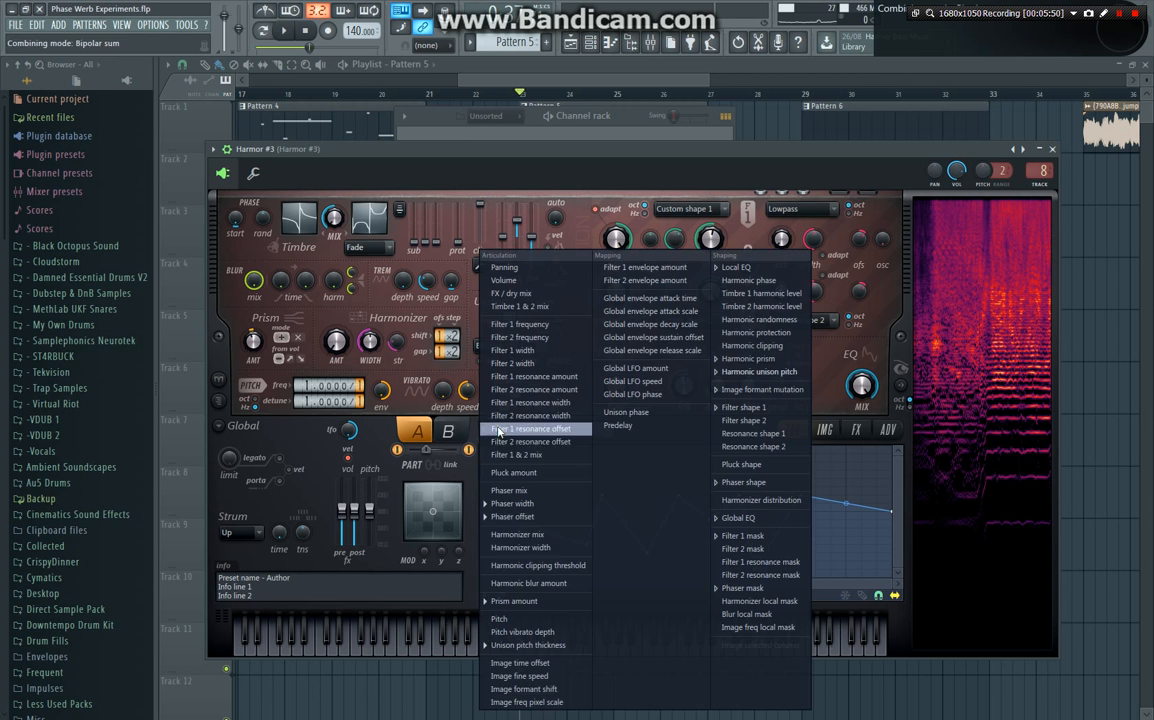
{"action": "left_click", "coordinate": [511, 601]}
{"action": "left_click", "coordinate": [573, 432]}
{"action": "left_click", "coordinate": [528, 645]}
{"action": "left_click", "coordinate": [560, 432]}
{"action": "left_click", "coordinate": [765, 397]}
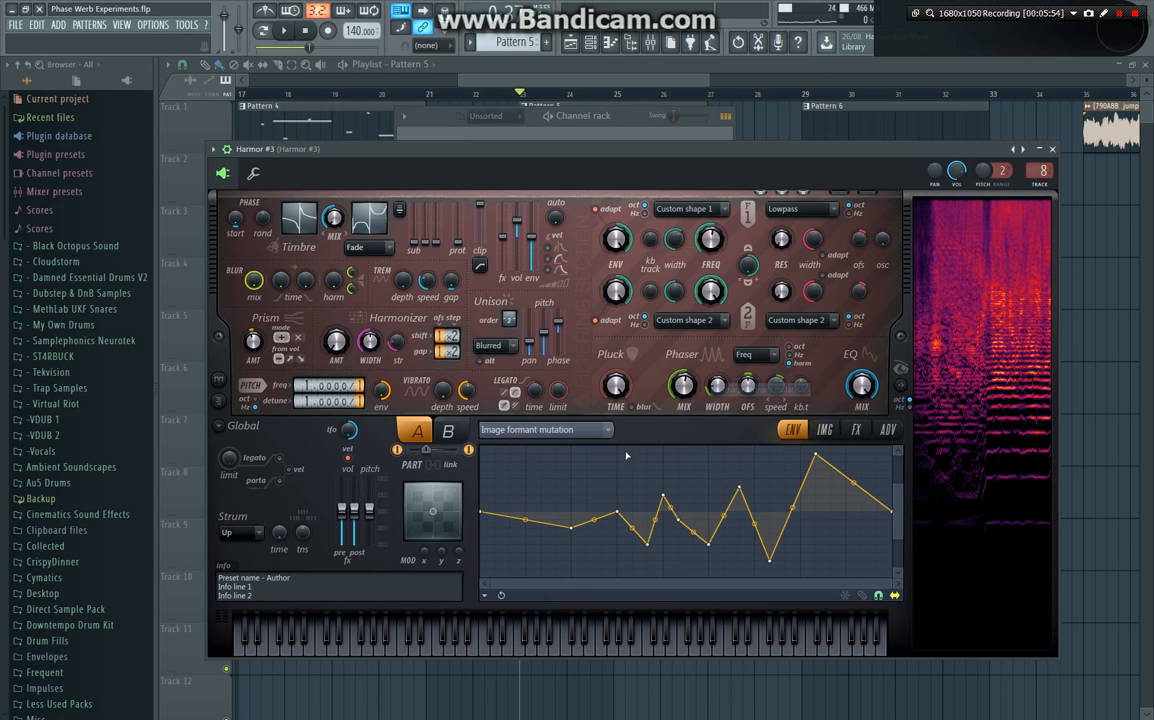
Step: Examine part A's Local EQ, Phaser shape and Phaser mask curves in Harmor #3
{"action": "left_click", "coordinate": [580, 431]}
{"action": "left_click", "coordinate": [735, 268]}
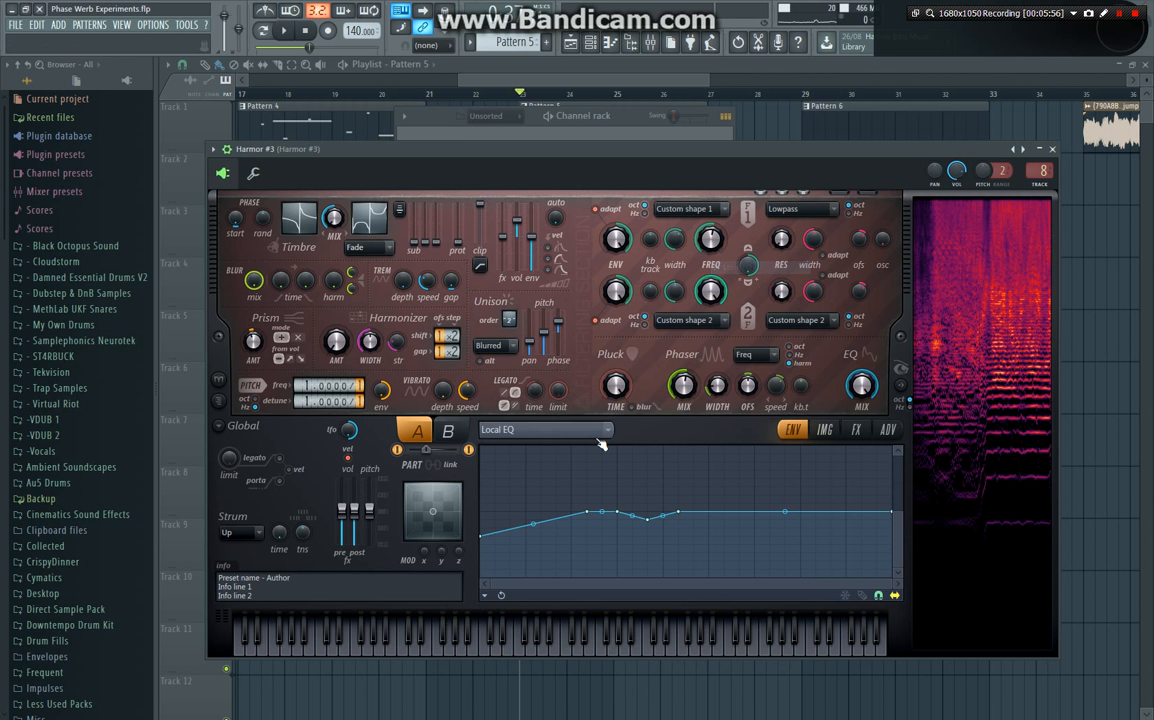
{"action": "left_click", "coordinate": [560, 431]}
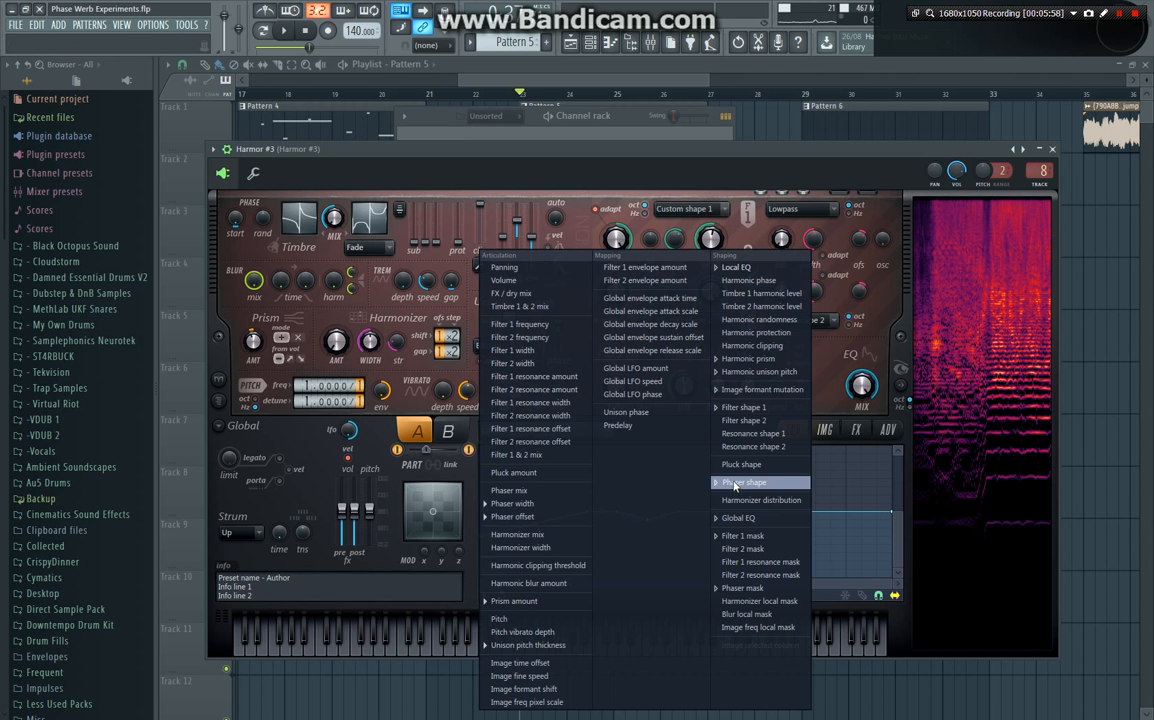
{"action": "left_click", "coordinate": [743, 482]}
{"action": "left_click", "coordinate": [600, 432]}
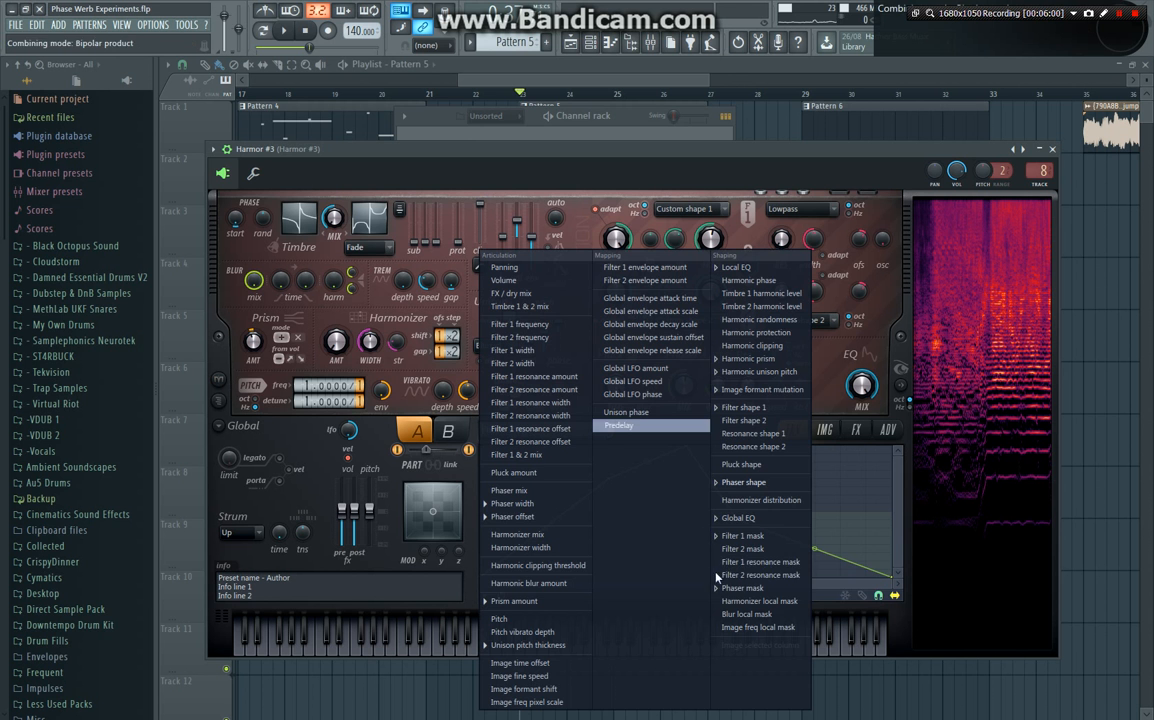
{"action": "left_click", "coordinate": [731, 590]}
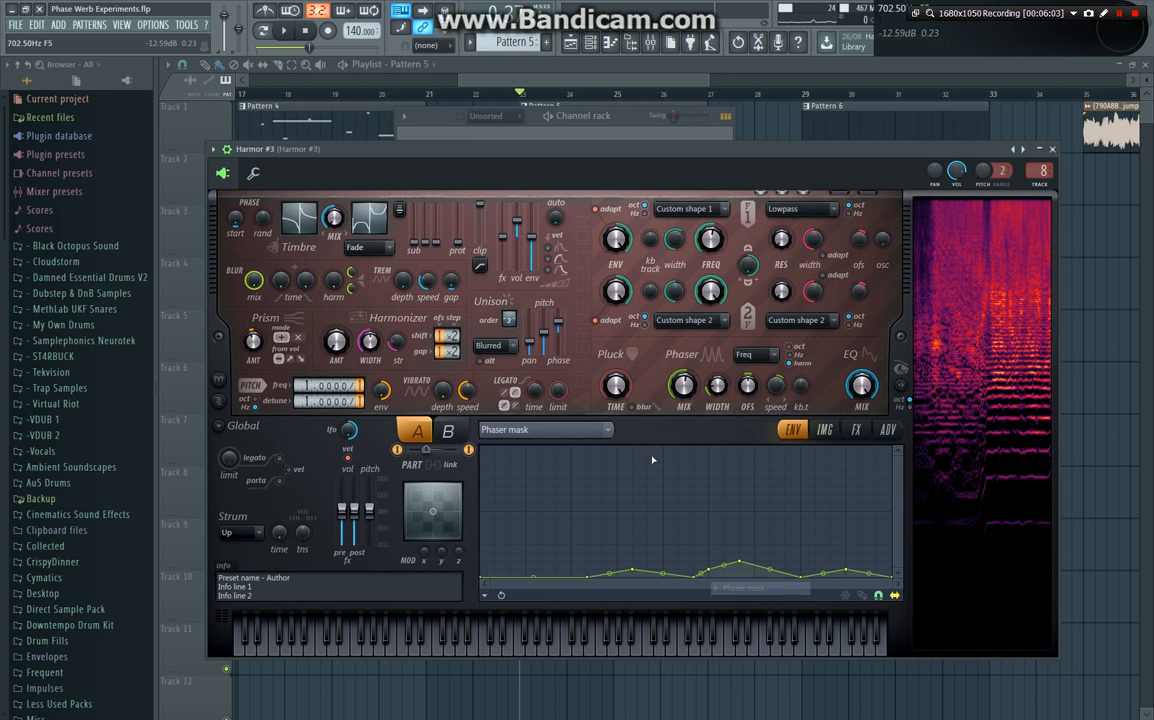
Step: Examine part A's Phaser offset and Phaser width mappings, Global EQ and Filter 1 mask curves
{"action": "left_click", "coordinate": [605, 431]}
{"action": "left_click", "coordinate": [555, 516]}
{"action": "scroll", "coordinate": [563, 436], "scroll_direction": "up", "scroll_amount": 1}
{"action": "scroll", "coordinate": [563, 436], "scroll_direction": "down", "scroll_amount": 1}
{"action": "left_click", "coordinate": [563, 436]}
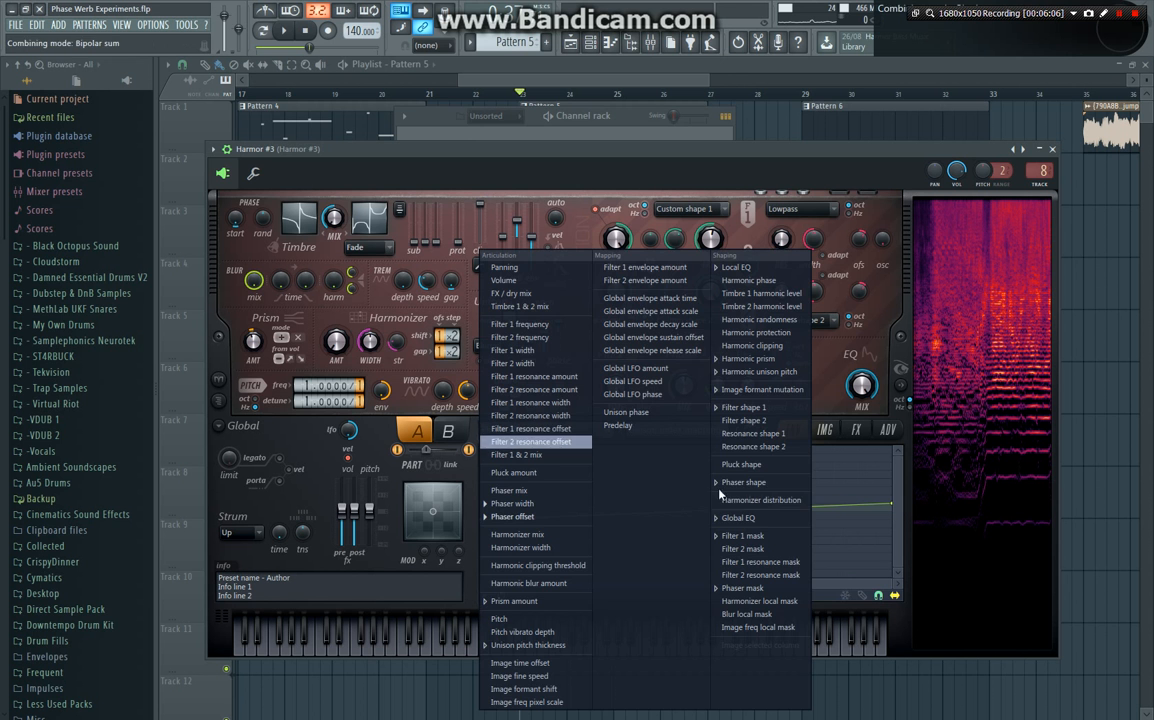
{"action": "left_click", "coordinate": [760, 522]}
{"action": "left_click", "coordinate": [524, 391]}
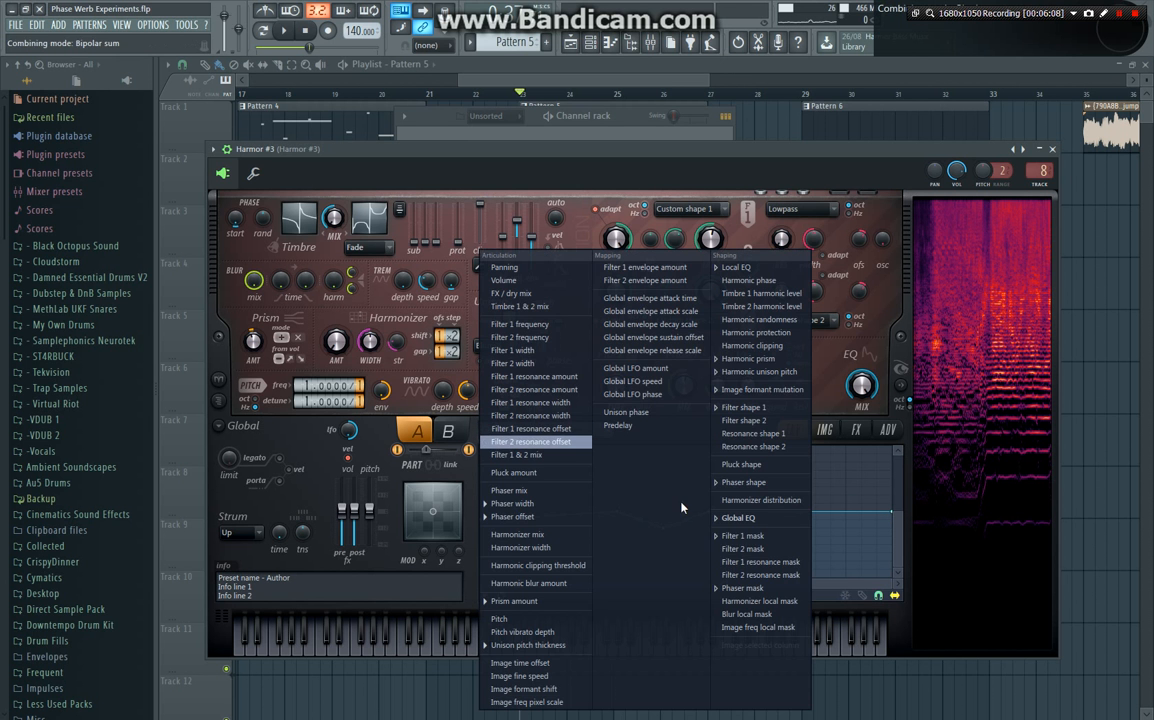
{"action": "left_click", "coordinate": [767, 540]}
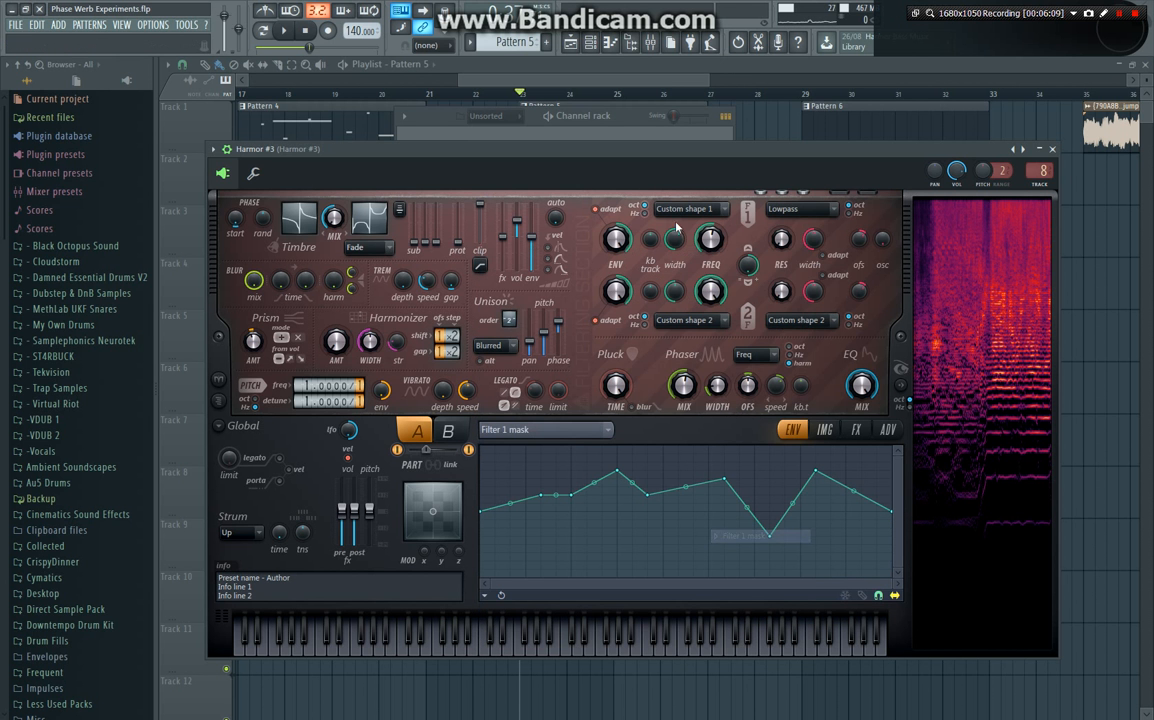
{"action": "left_click", "coordinate": [601, 430]}
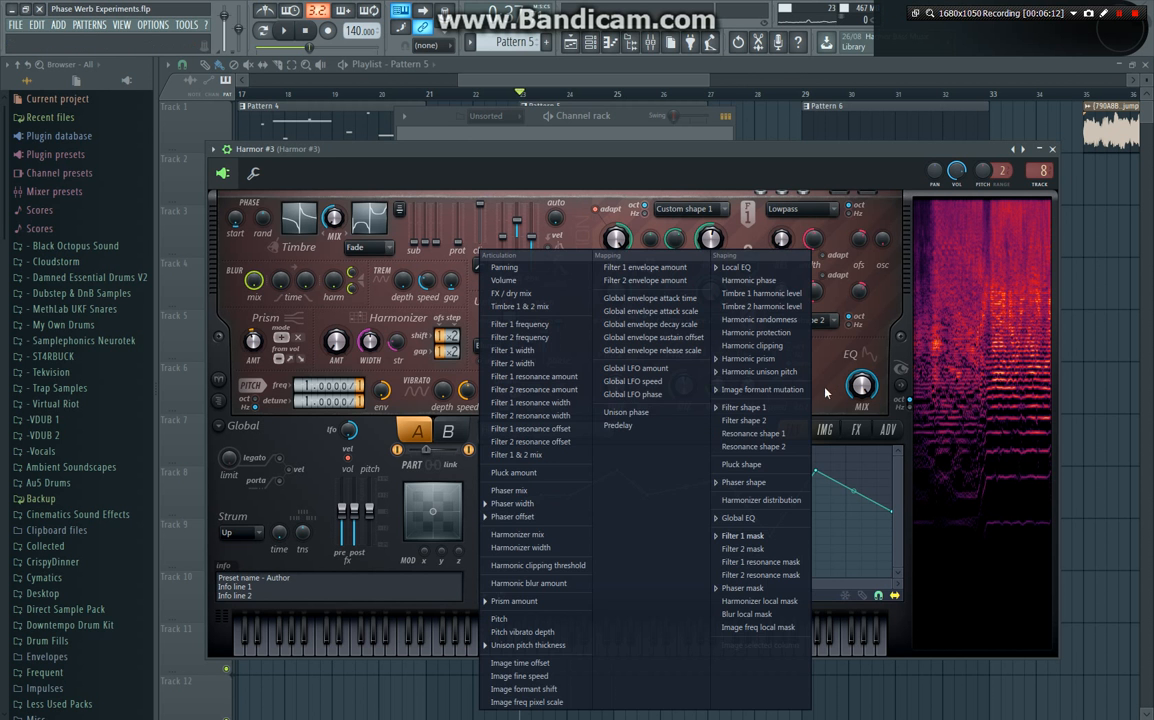
{"action": "left_click", "coordinate": [584, 440]}
Step: Switch to part B and examine its Phaser shape, Phaser mask and Phaser width curves, comparing the mask with part A's
{"action": "left_click", "coordinate": [458, 430]}
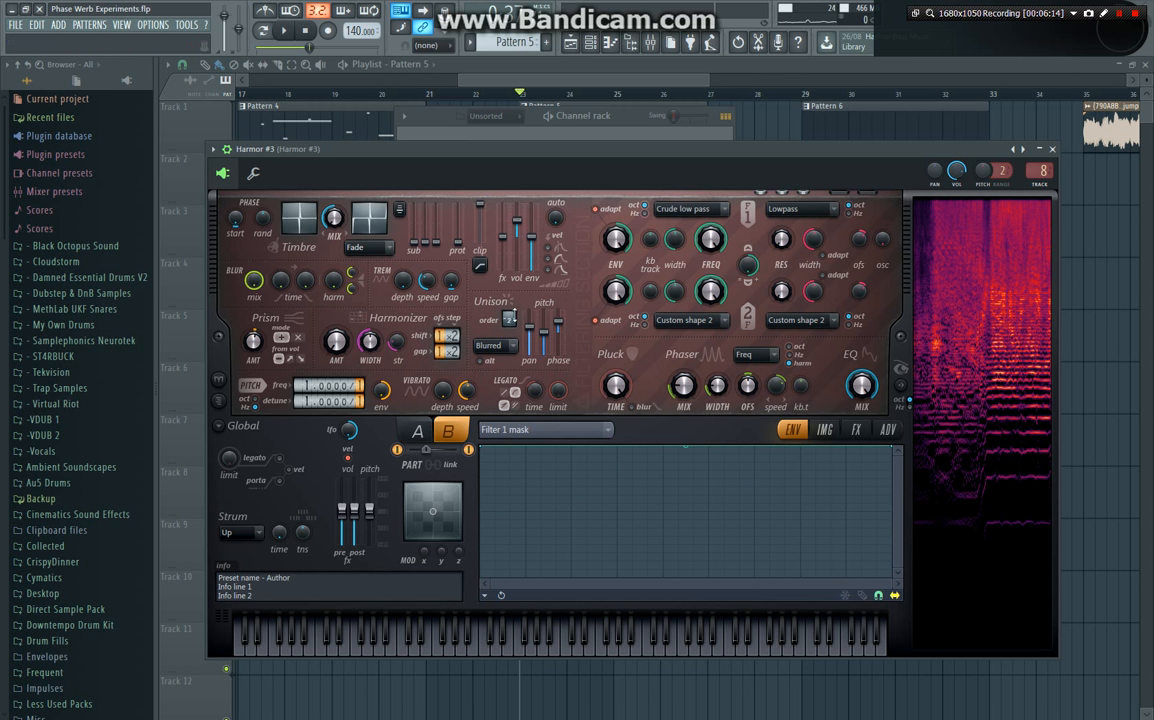
{"action": "left_click", "coordinate": [532, 436]}
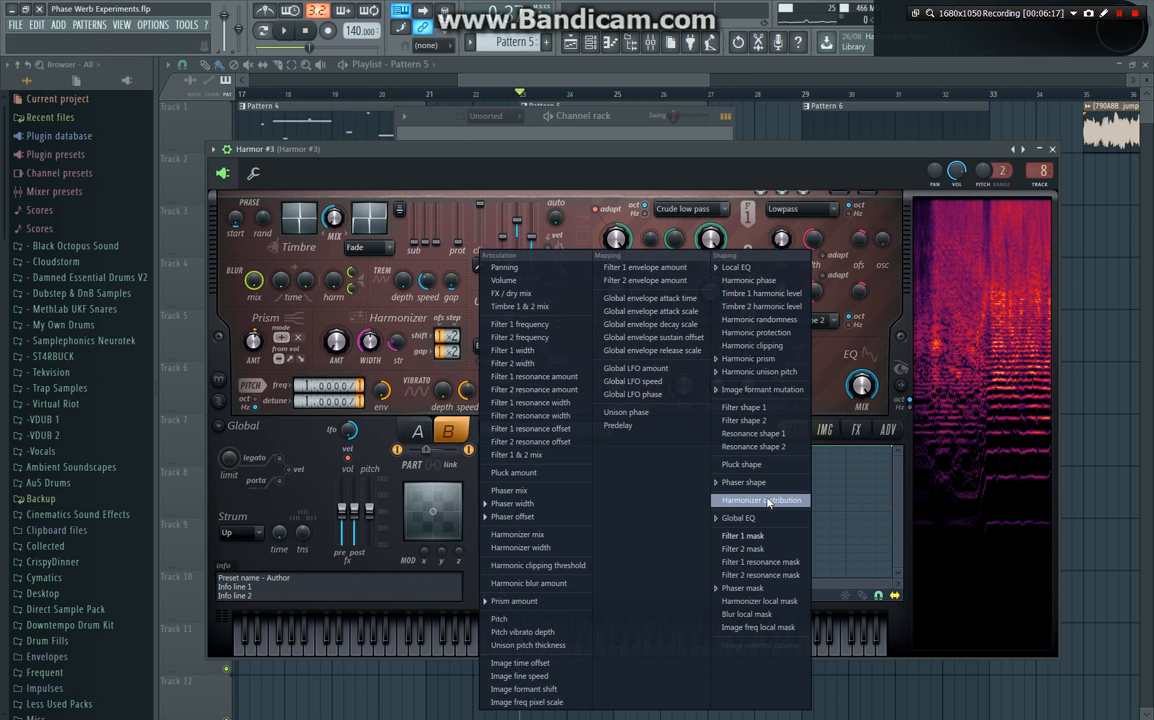
{"action": "left_click", "coordinate": [768, 502]}
{"action": "left_click", "coordinate": [604, 432]}
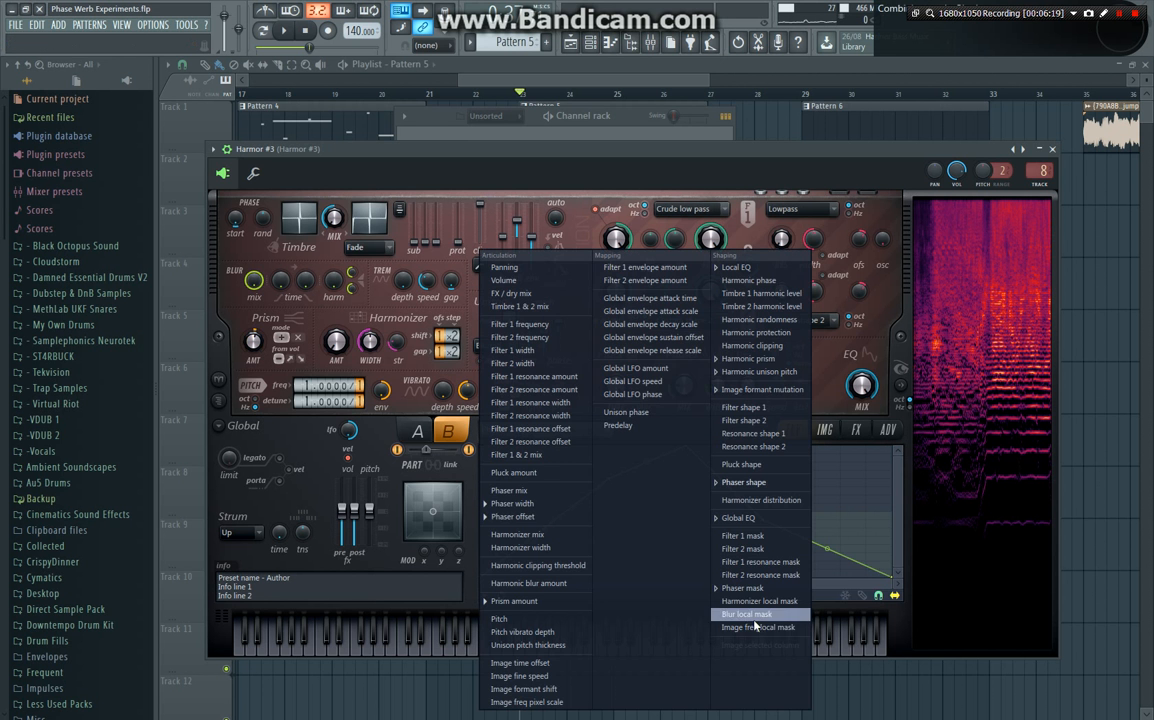
{"action": "left_click", "coordinate": [685, 532]}
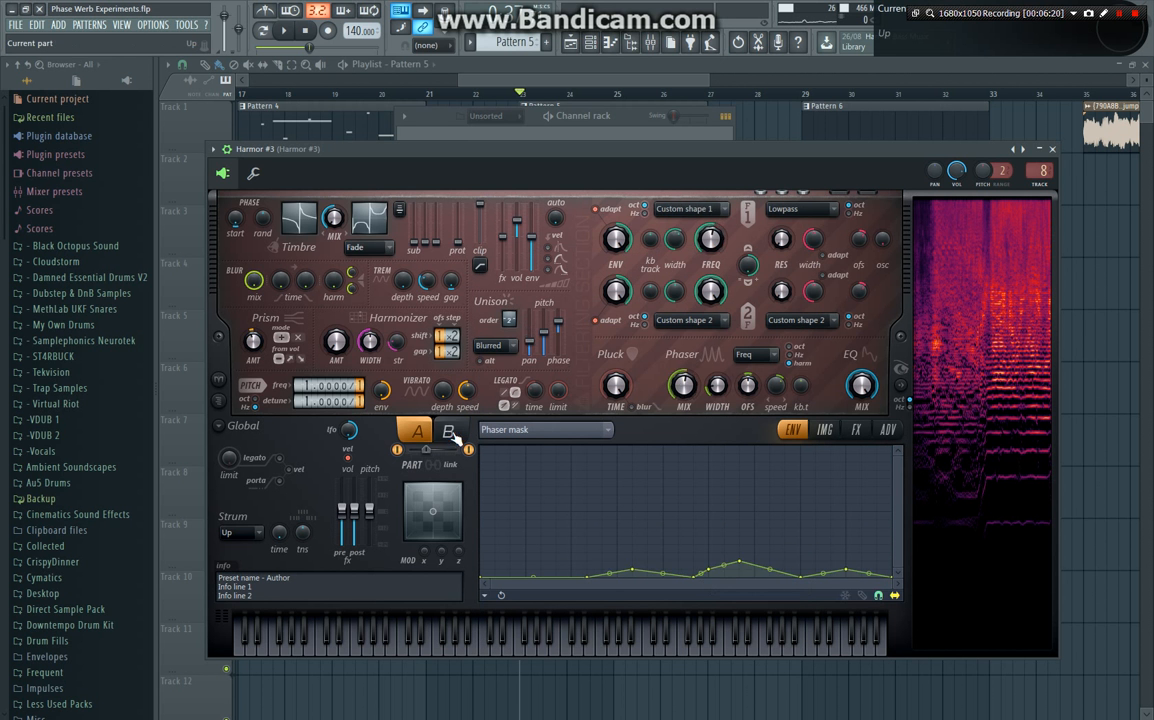
{"action": "left_click", "coordinate": [540, 432]}
{"action": "left_click", "coordinate": [513, 516]}
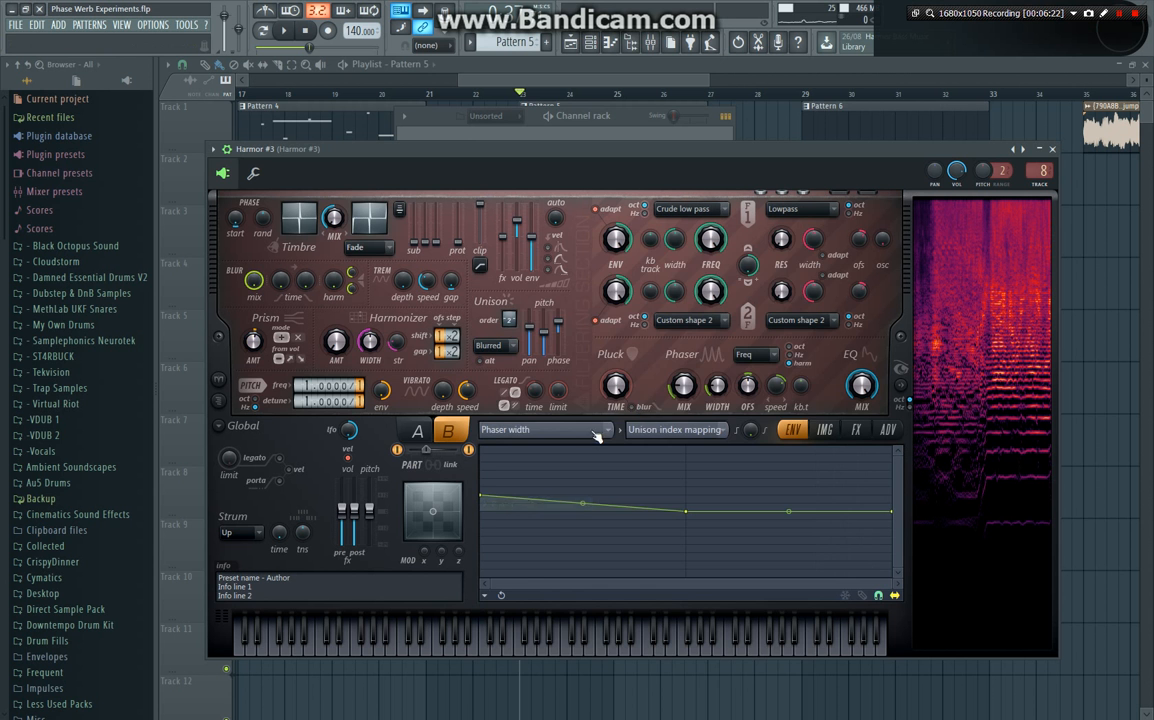
Step: Examine part B's Prism amount envelope and its Harmonic prism, Harmonic unison pitch and Local EQ curves
{"action": "left_click", "coordinate": [587, 436]}
{"action": "left_click", "coordinate": [541, 604]}
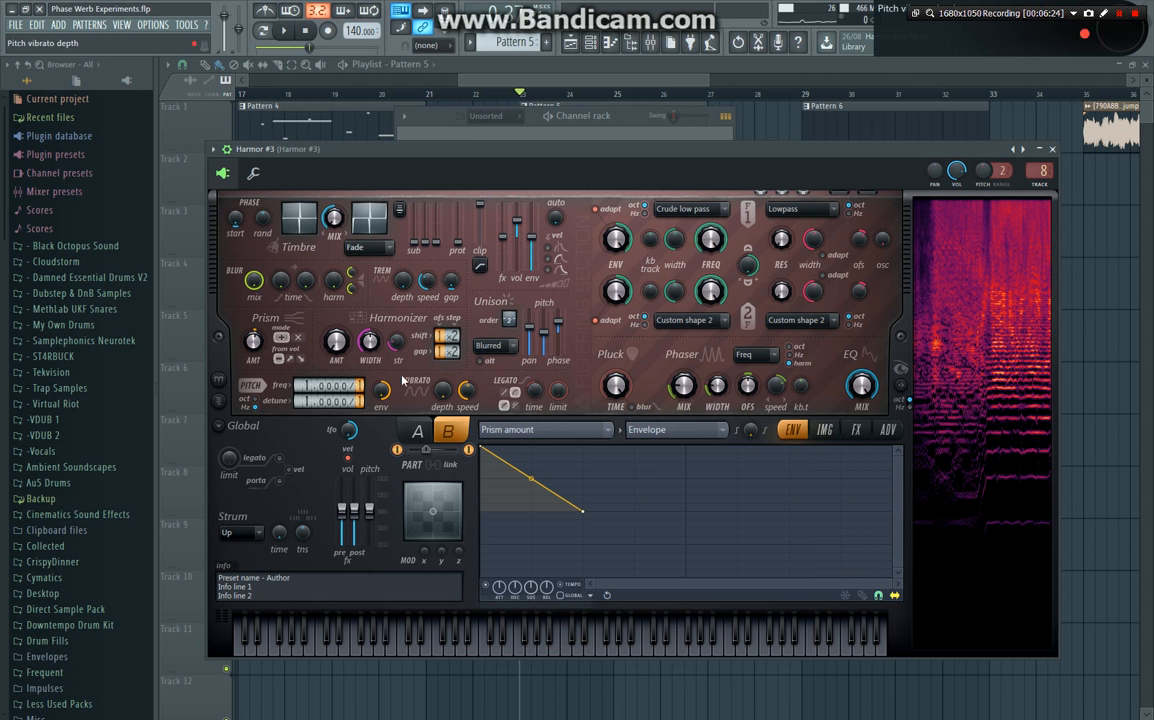
{"action": "left_click", "coordinate": [552, 430]}
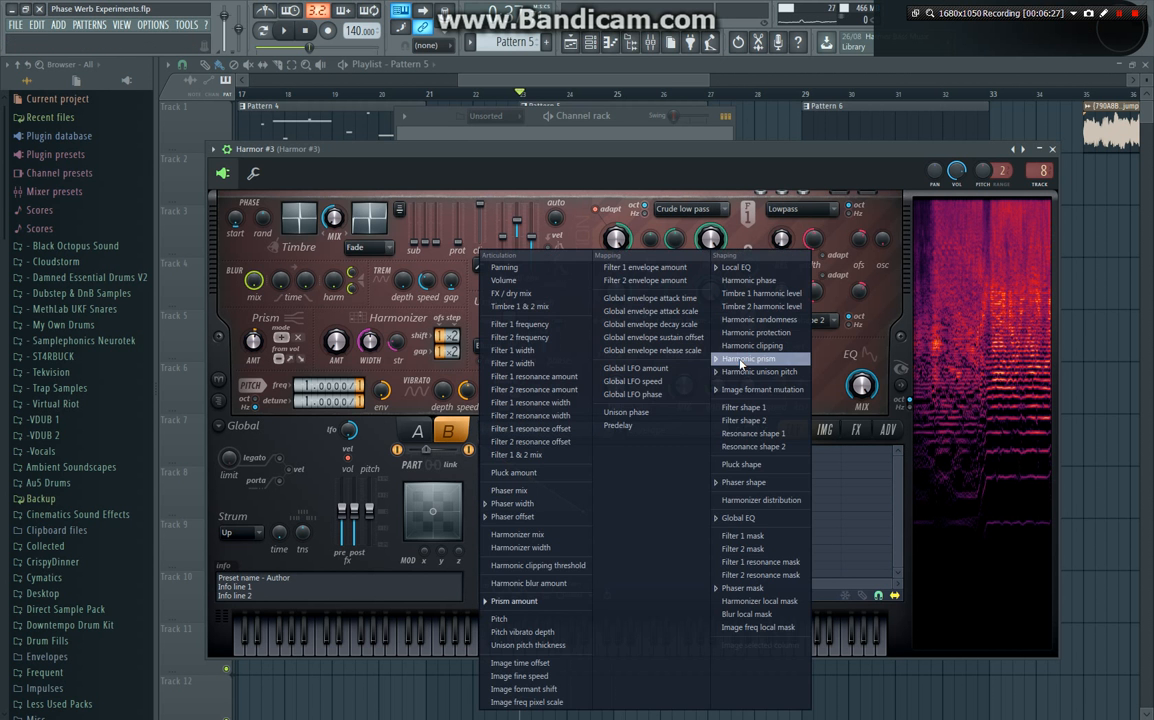
{"action": "left_click", "coordinate": [688, 323]}
{"action": "scroll", "coordinate": [607, 432], "scroll_direction": "down", "scroll_amount": 1}
{"action": "scroll", "coordinate": [607, 432], "scroll_direction": "down", "scroll_amount": 1}
{"action": "scroll", "coordinate": [607, 432], "scroll_direction": "up", "scroll_amount": 1}
{"action": "left_click", "coordinate": [607, 432]}
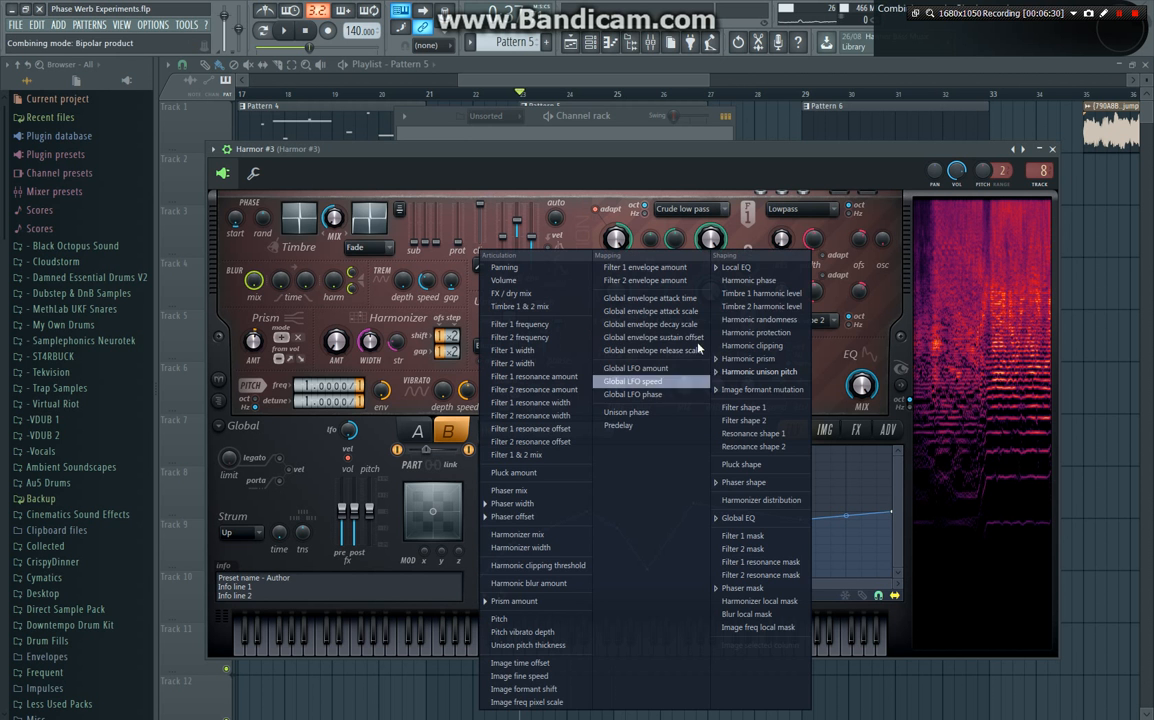
{"action": "left_click", "coordinate": [736, 267]}
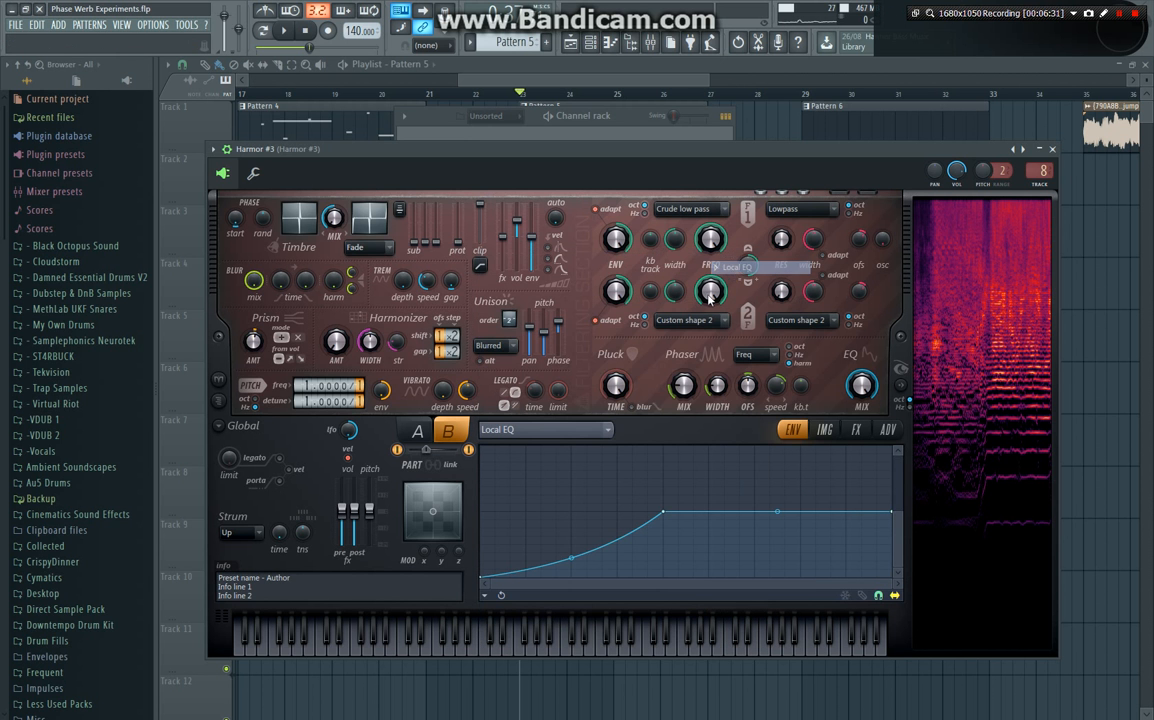
Step: Review the effects settings of Harmor #3 and close the instrument
{"action": "left_click", "coordinate": [855, 430]}
{"action": "left_click", "coordinate": [592, 469]}
{"action": "left_click", "coordinate": [595, 470]}
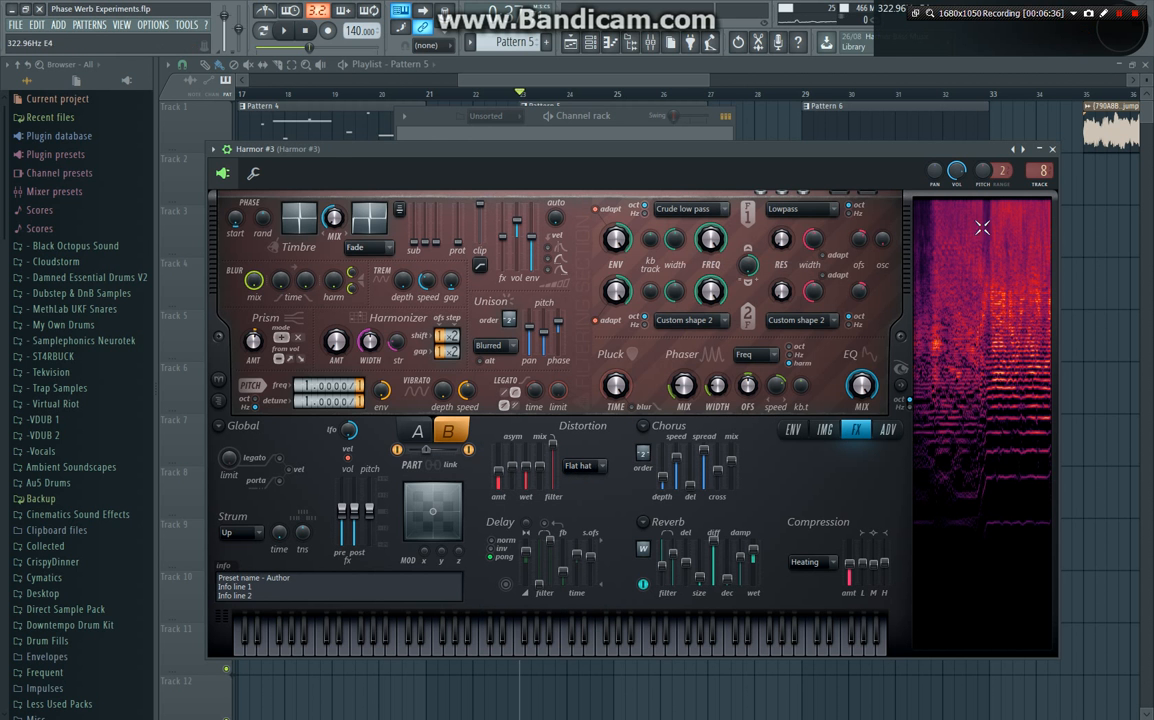
{"action": "left_click", "coordinate": [1051, 150]}
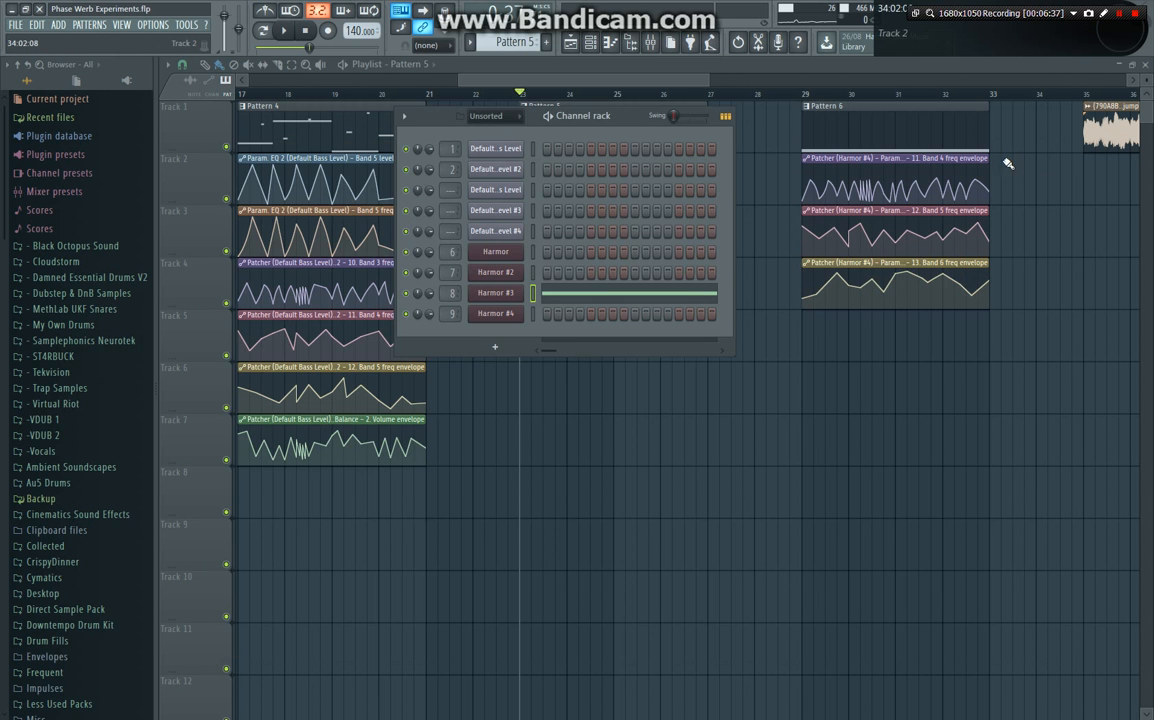
Step: Inspect the Parametric EQ 2, Phaser and WaveShaper effects on the Harmor #3 mixer track, and close the mixer
{"action": "left_click", "coordinate": [650, 45]}
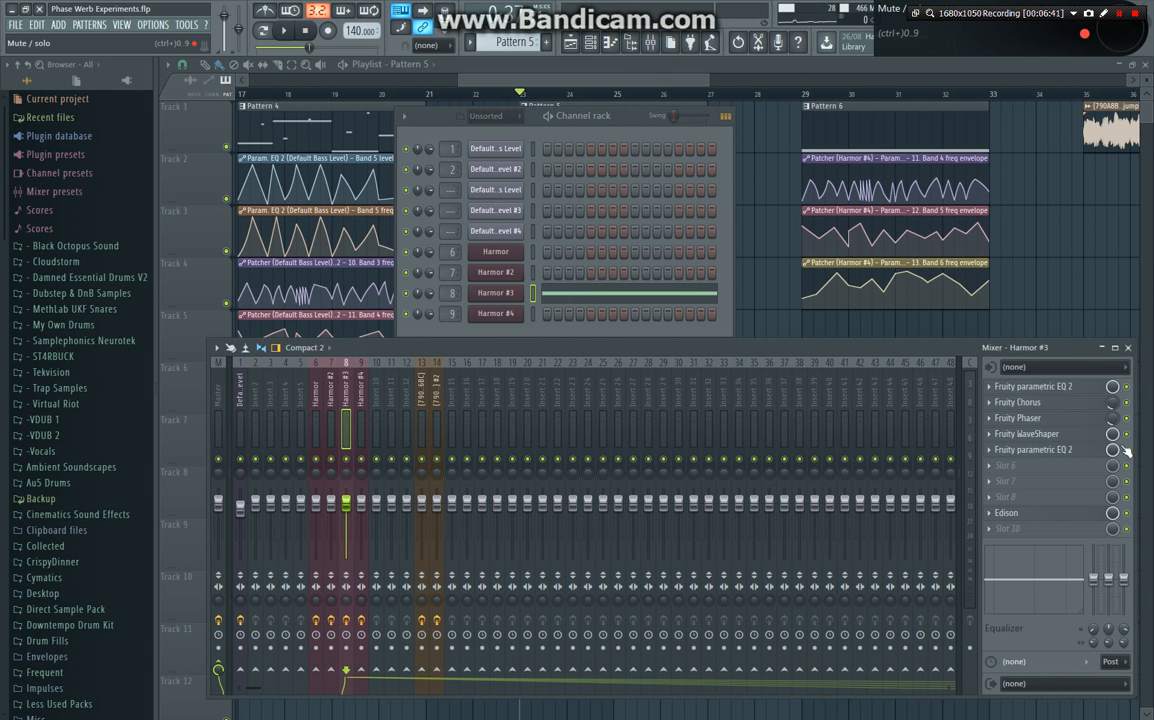
{"action": "left_click", "coordinate": [1084, 391]}
{"action": "left_click", "coordinate": [1084, 391]}
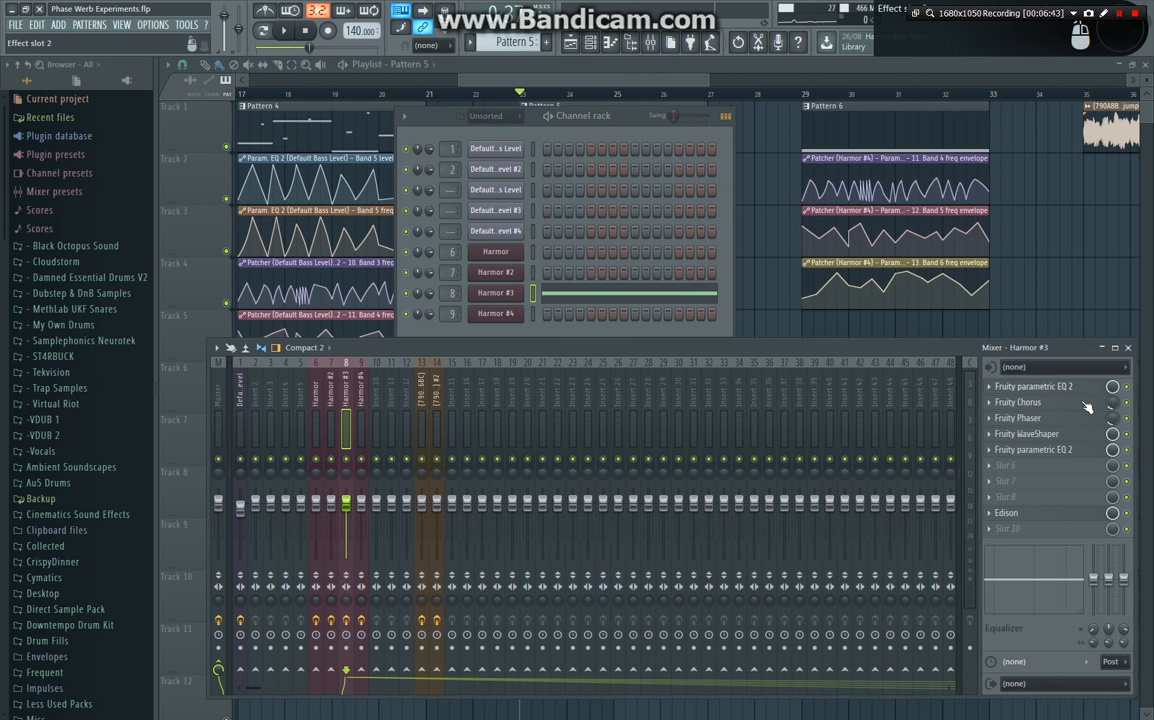
{"action": "left_click", "coordinate": [1083, 425]}
{"action": "left_click", "coordinate": [1083, 425]}
{"action": "left_click", "coordinate": [1084, 437]}
{"action": "left_click", "coordinate": [1084, 438]}
{"action": "left_click", "coordinate": [1083, 452]}
{"action": "left_click", "coordinate": [1084, 452]}
{"action": "left_click", "coordinate": [1131, 347]}
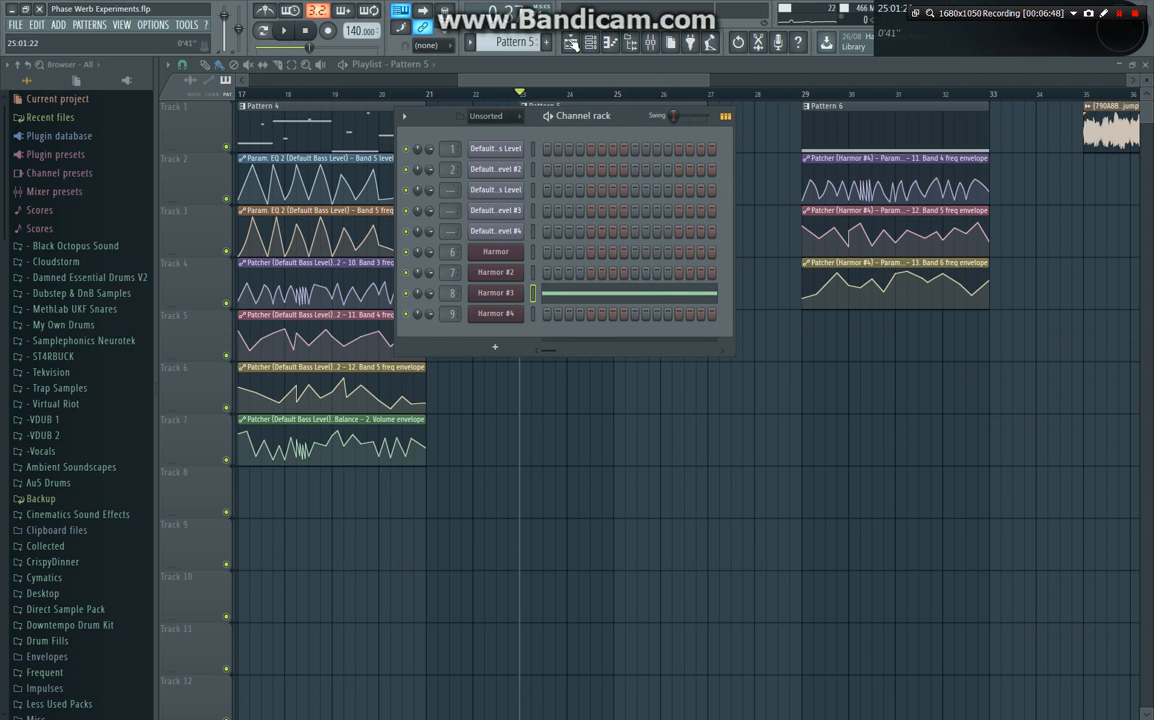
Step: Play Pattern 6 from bar 29 with the Harmor #4 mixer track selected, and stop playback
{"action": "left_click", "coordinate": [638, 82]}
{"action": "left_click_drag", "start_coordinate": [643, 95], "coordinate": [589, 99]}
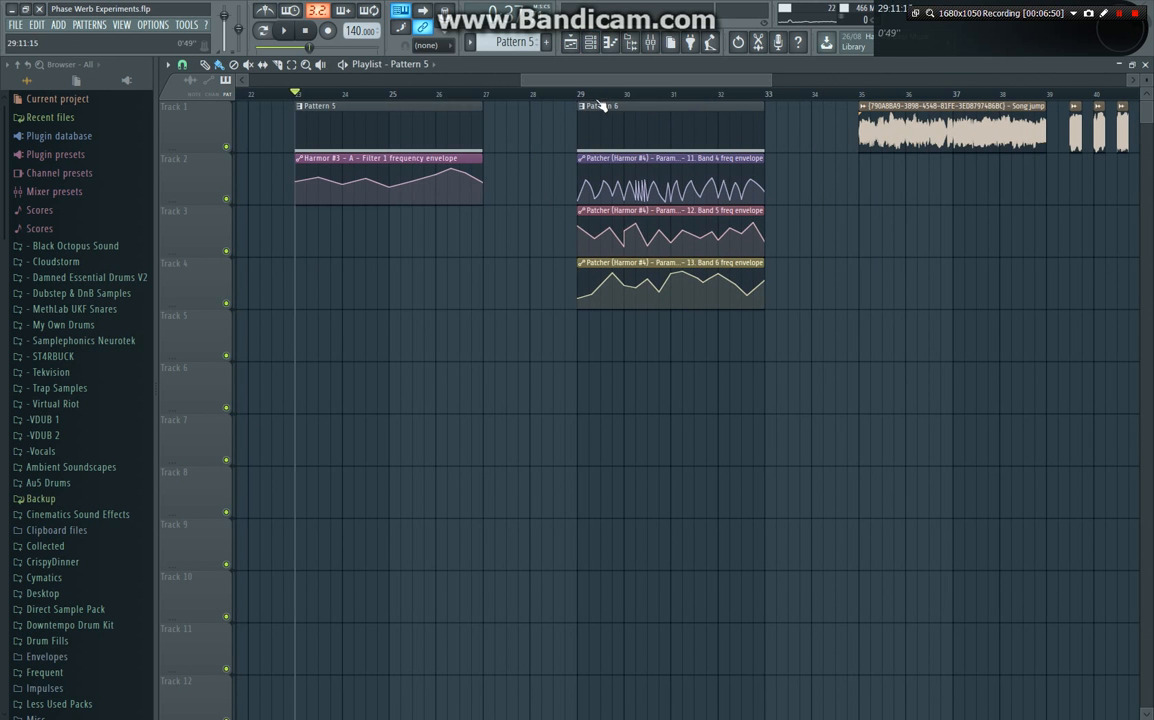
{"action": "left_click", "coordinate": [590, 43]}
{"action": "left_click", "coordinate": [590, 43]}
{"action": "left_click", "coordinate": [628, 104]}
{"action": "left_click", "coordinate": [651, 43]}
{"action": "left_click", "coordinate": [361, 395]}
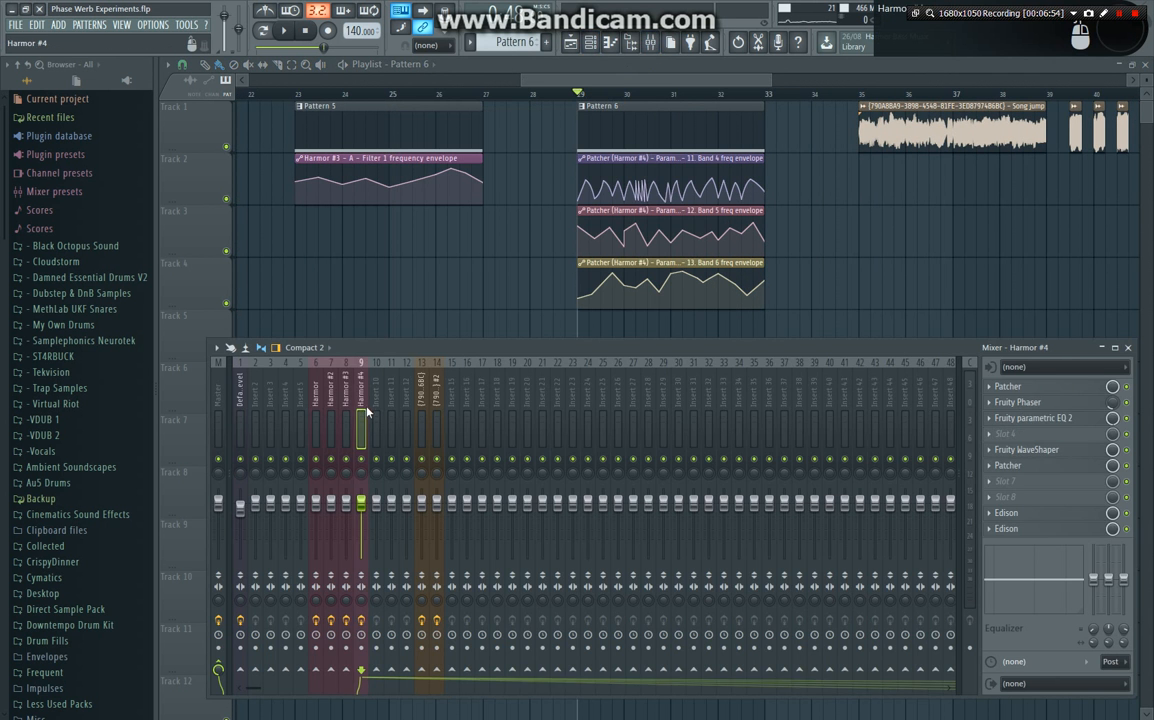
{"action": "key", "text": "space"}
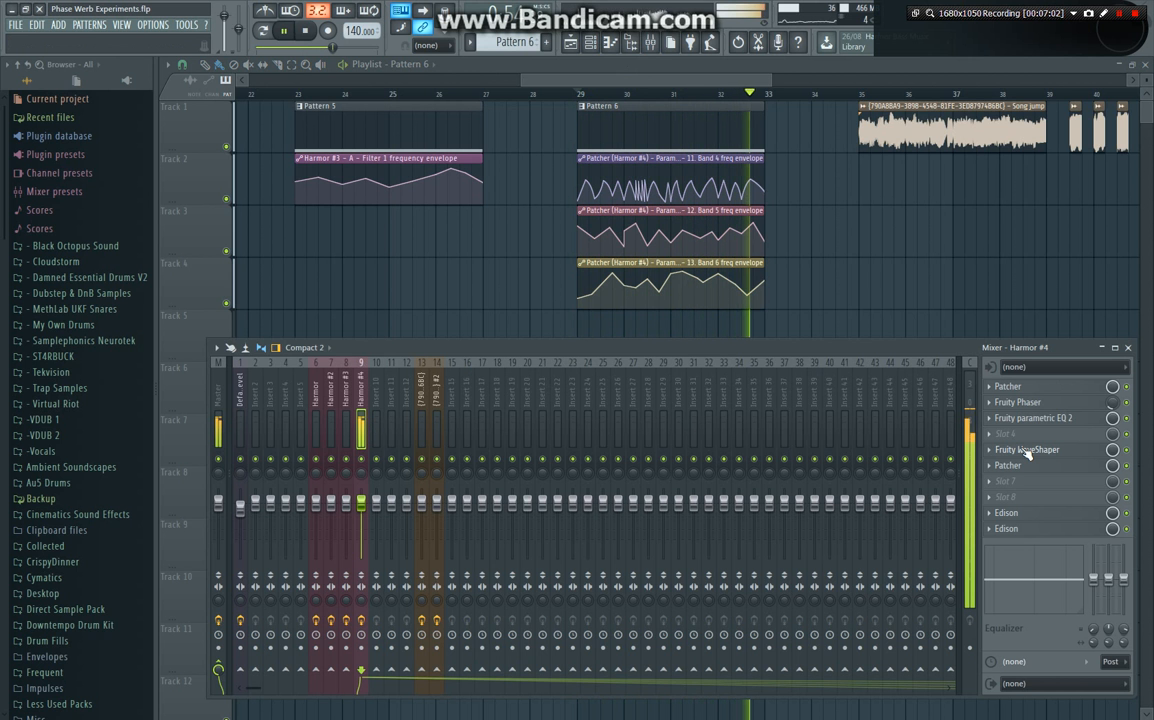
{"action": "key", "text": "space"}
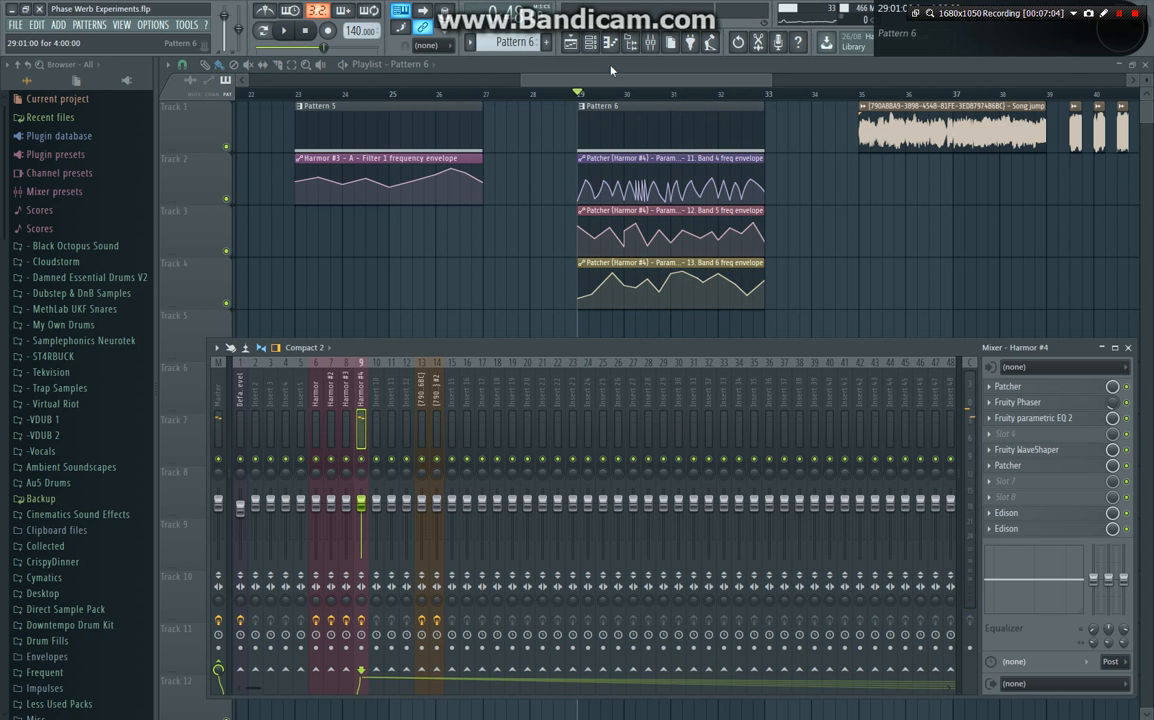
Step: Open Harmor #4 from the channel rack and compare the image resynthesis and advanced settings of its parts
{"action": "key", "text": "F6"}
{"action": "left_click", "coordinate": [508, 314]}
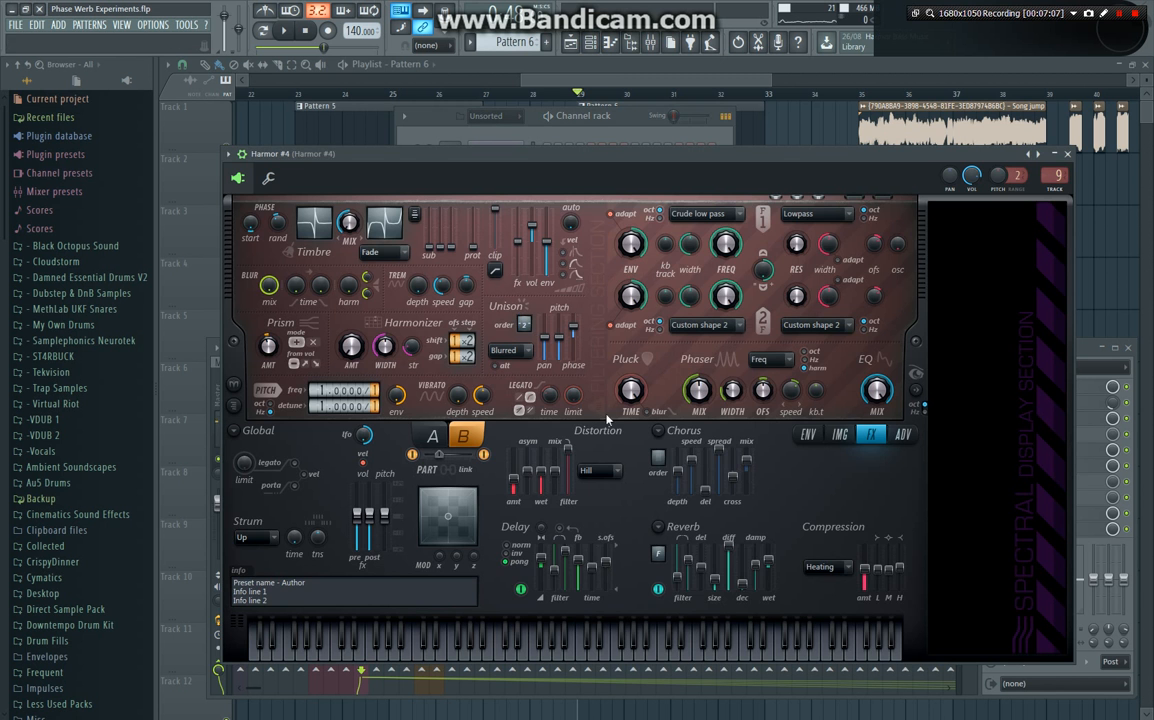
{"action": "left_click", "coordinate": [840, 434]}
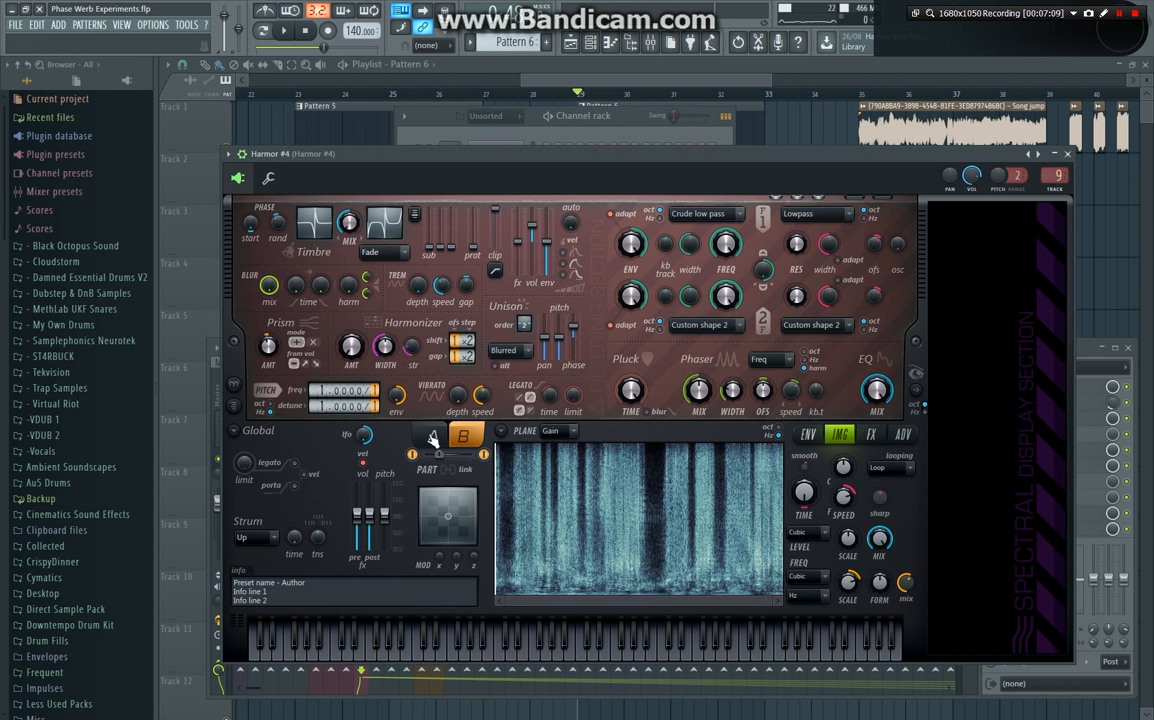
{"action": "left_click", "coordinate": [903, 434]}
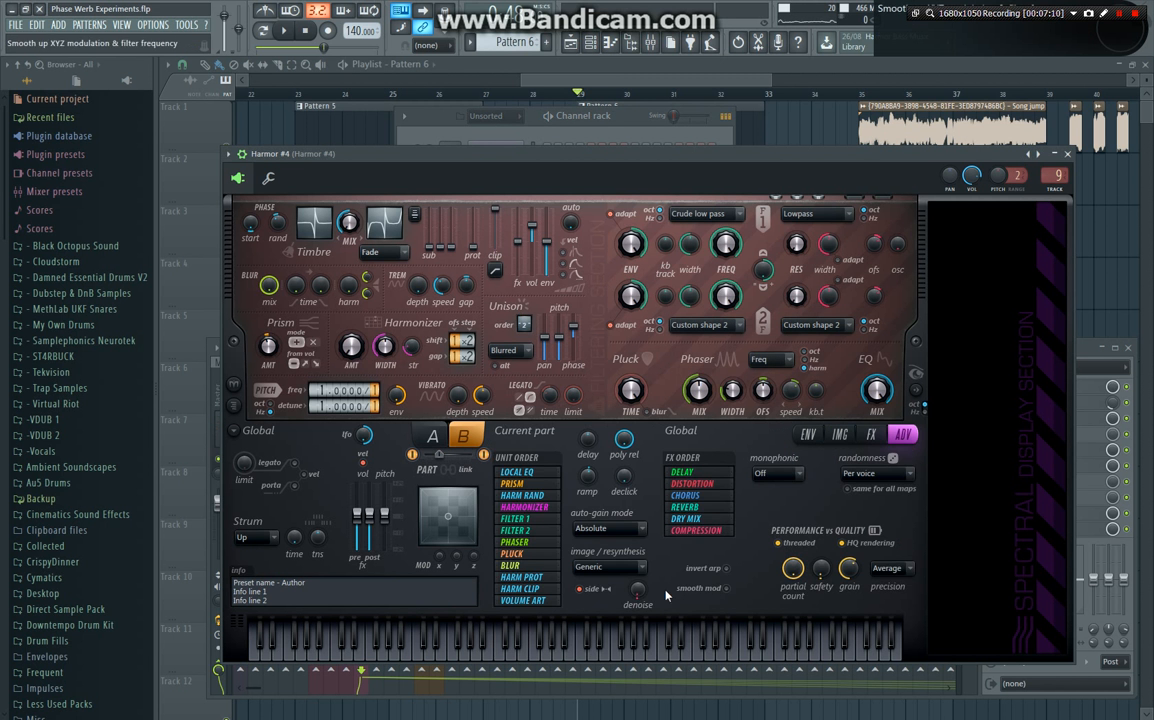
{"action": "left_click", "coordinate": [441, 437]}
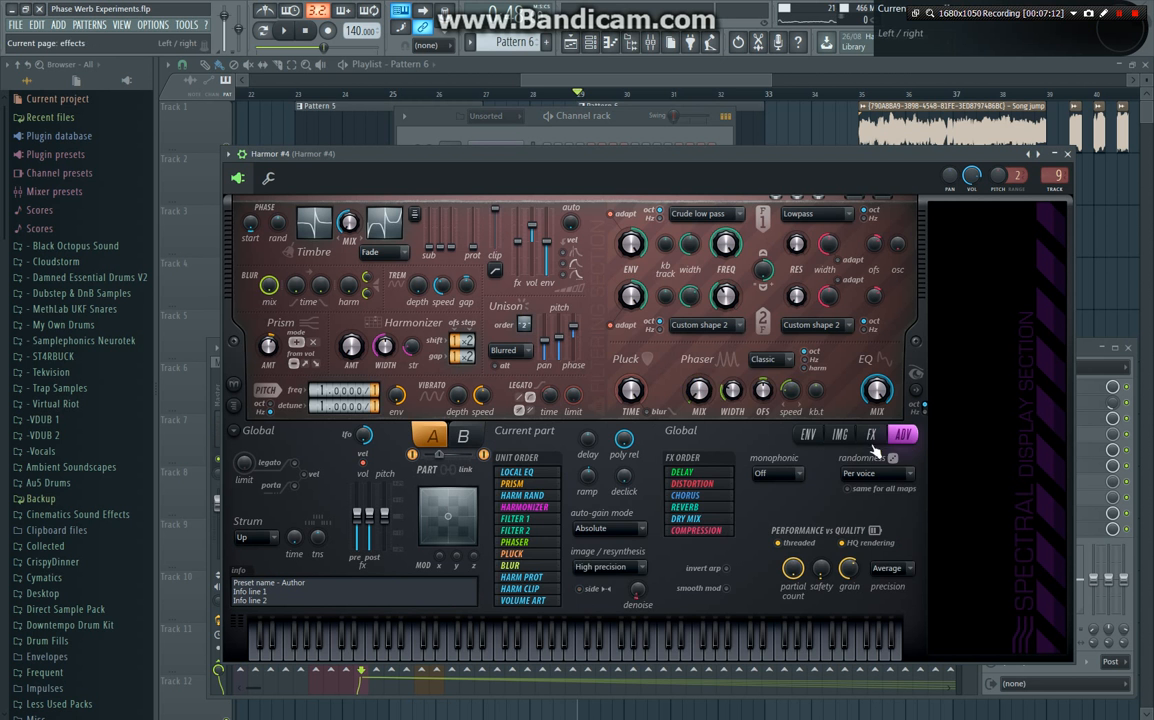
Step: Examine part A's Image formant mutation, Harmonic unison pitch, Harmonic prism, Prism amount and Unison pitch thickness envelopes in Harmor #4
{"action": "left_click", "coordinate": [810, 434]}
{"action": "left_click", "coordinate": [598, 439]}
{"action": "left_click", "coordinate": [818, 390]}
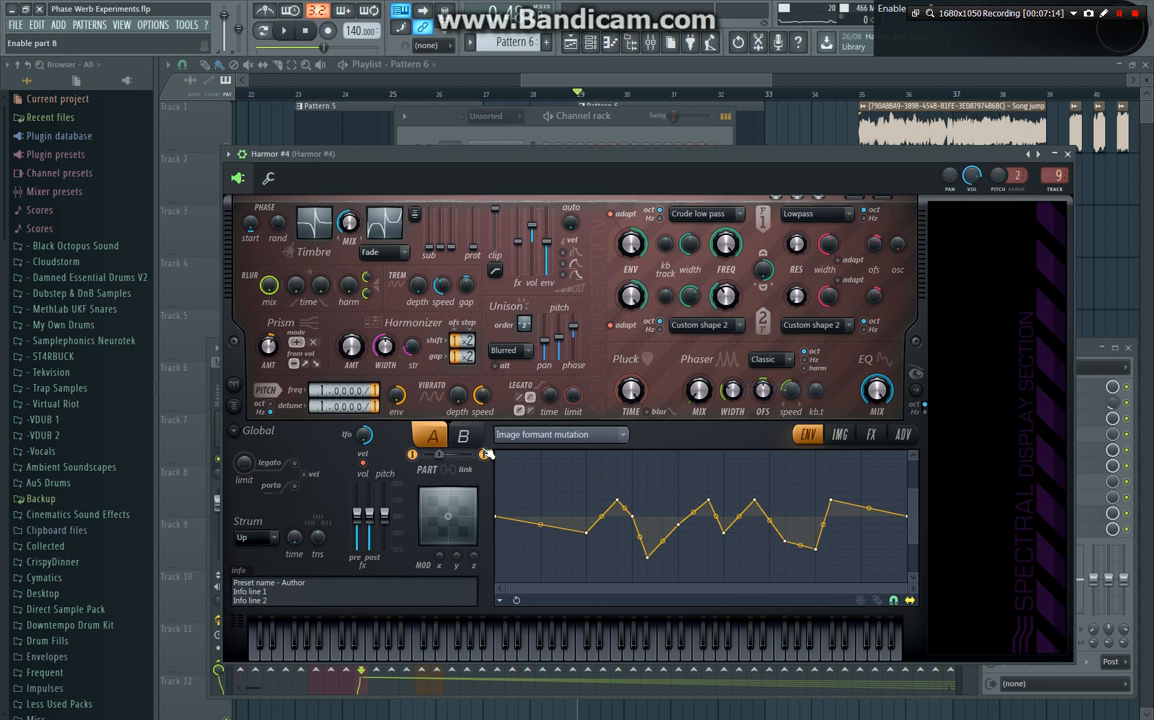
{"action": "left_click", "coordinate": [577, 440]}
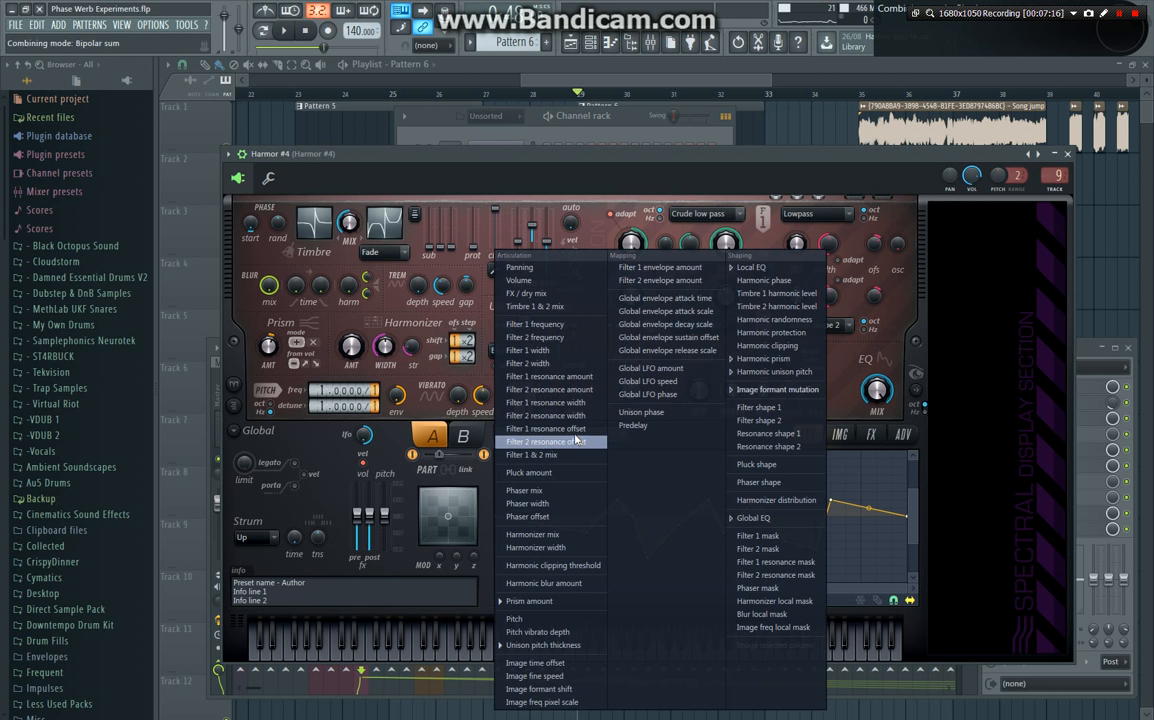
{"action": "left_click", "coordinate": [762, 374]}
{"action": "left_click", "coordinate": [601, 432]}
{"action": "left_click", "coordinate": [762, 358]}
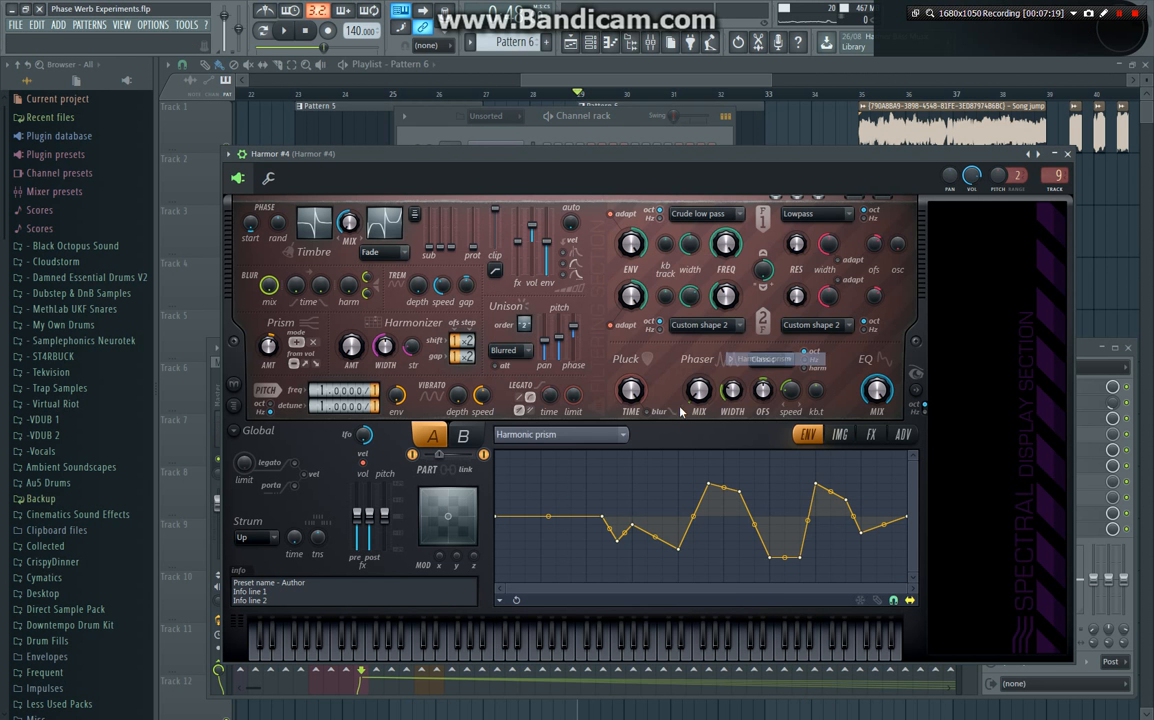
{"action": "left_click", "coordinate": [605, 436]}
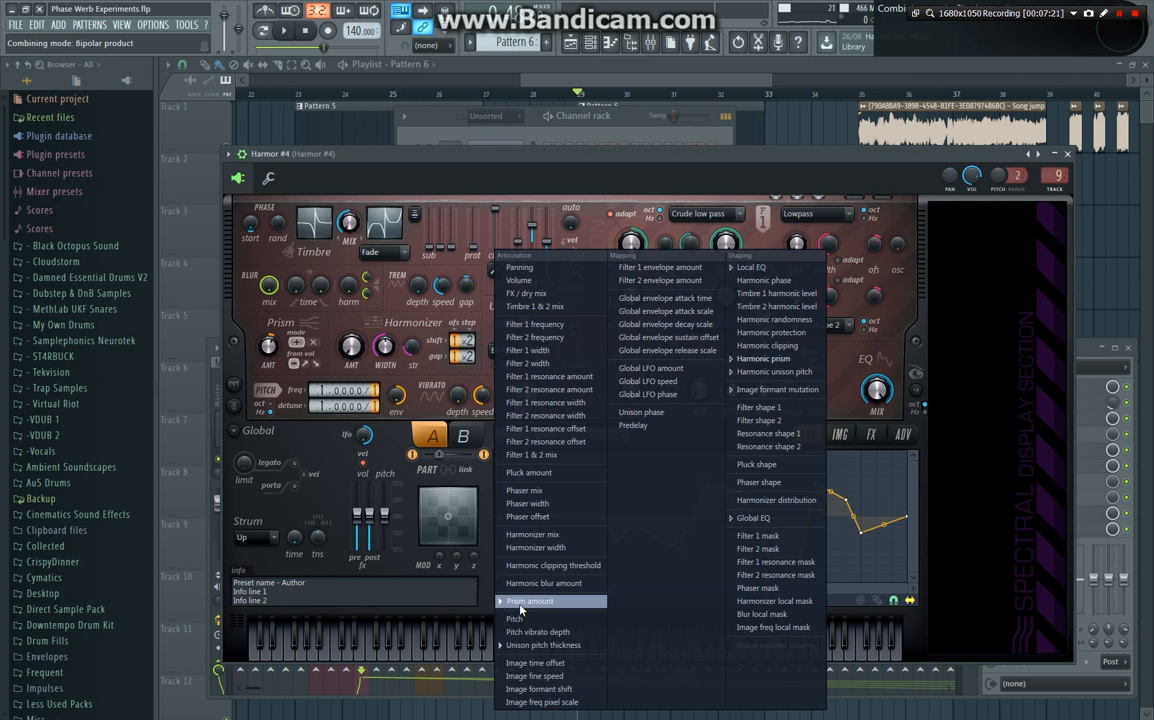
{"action": "left_click", "coordinate": [505, 552]}
{"action": "scroll", "coordinate": [552, 446], "scroll_direction": "down", "scroll_amount": 3}
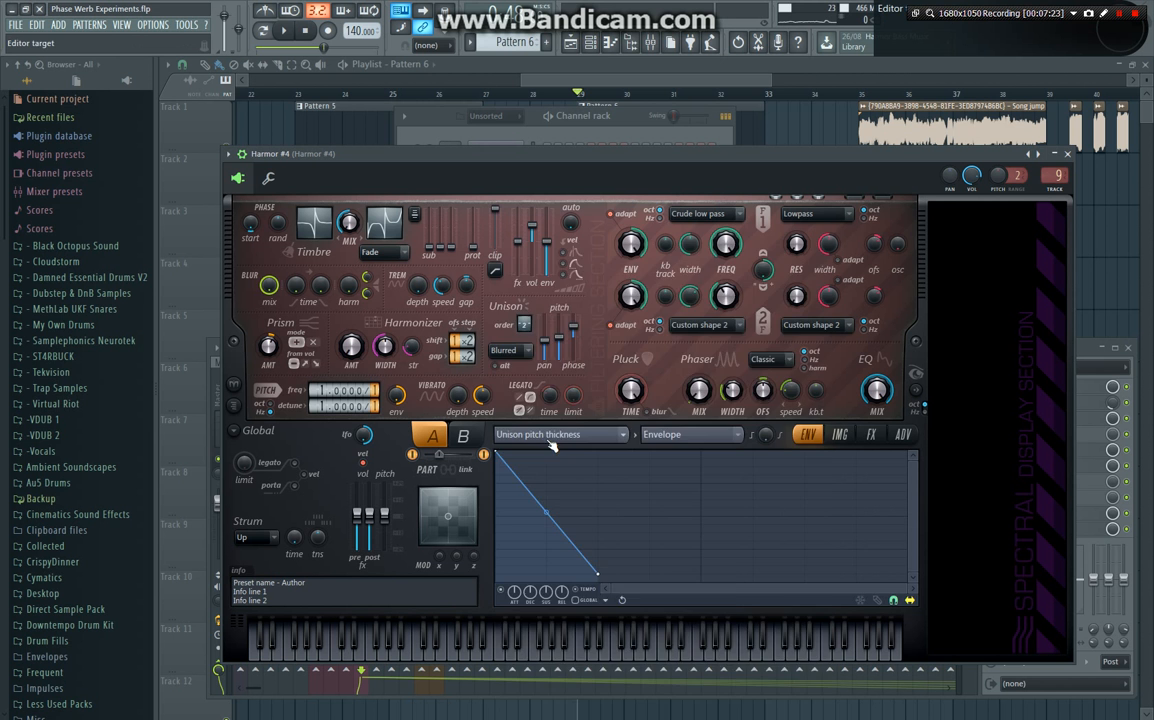
Step: Examine part A's Local EQ and Global EQ curves in Harmor #4
{"action": "left_click", "coordinate": [552, 440]}
{"action": "left_click", "coordinate": [752, 267]}
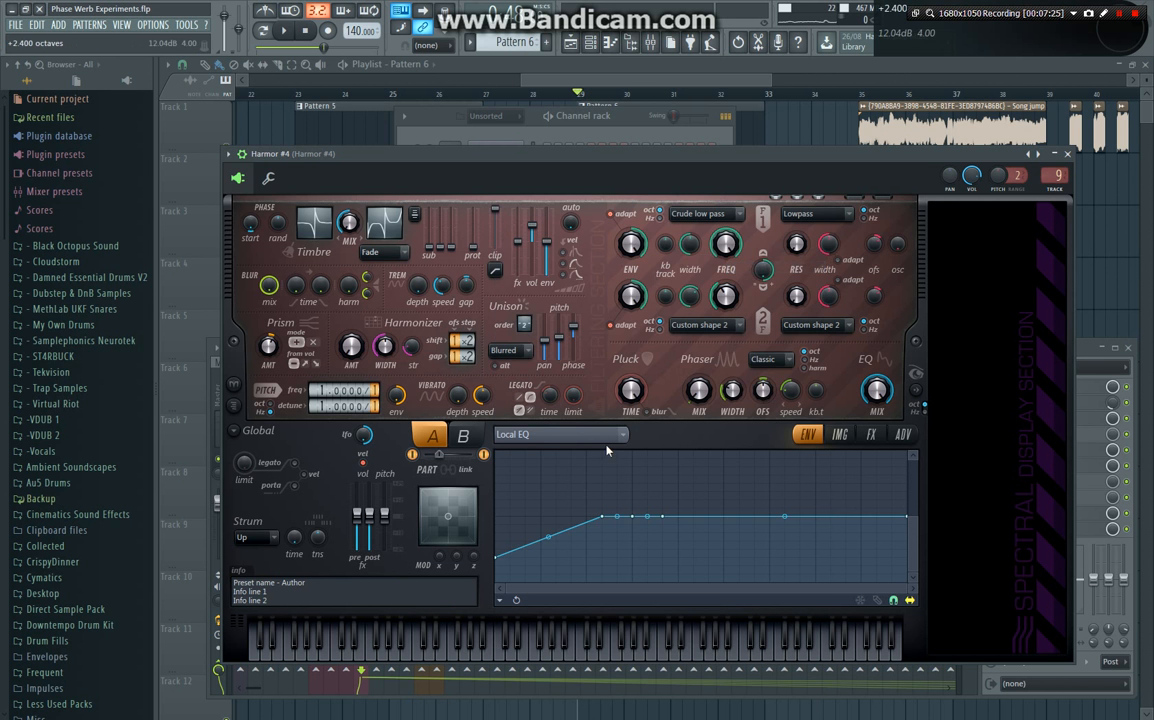
{"action": "left_click", "coordinate": [552, 440]}
{"action": "left_click", "coordinate": [775, 517]}
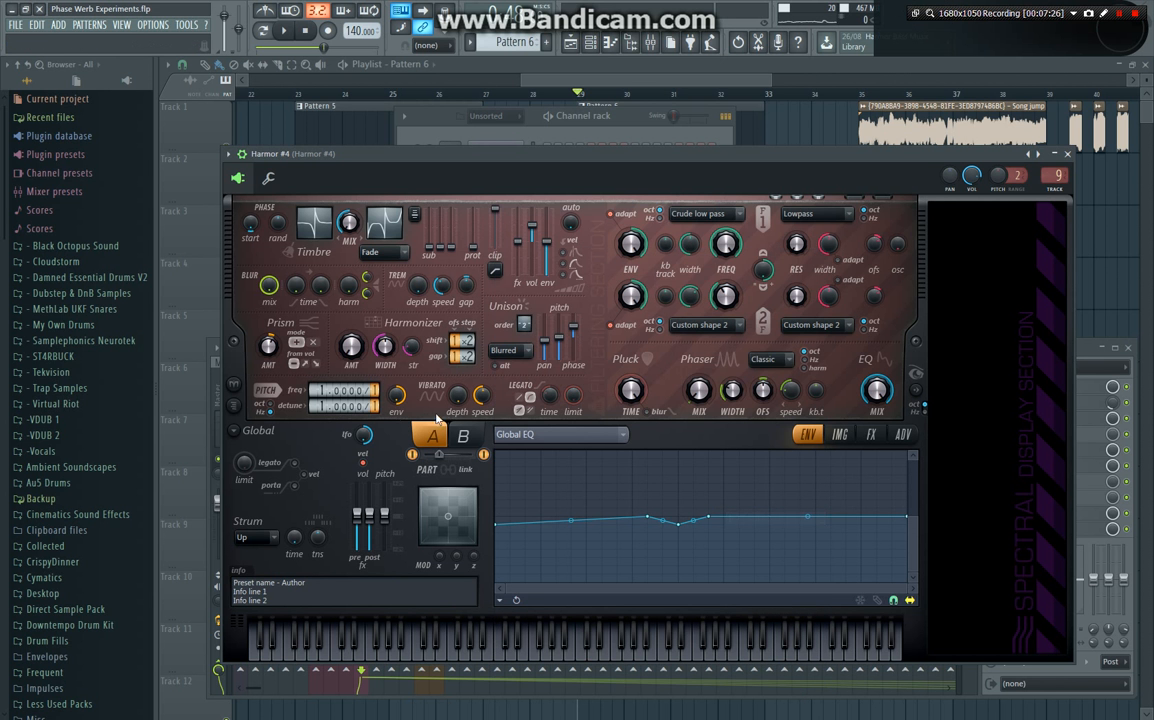
Step: Switch to part B and examine its Image formant mutation, Harmonic unison pitch, Harmonic prism and Local EQ curves
{"action": "left_click", "coordinate": [465, 437]}
{"action": "left_click", "coordinate": [552, 434]}
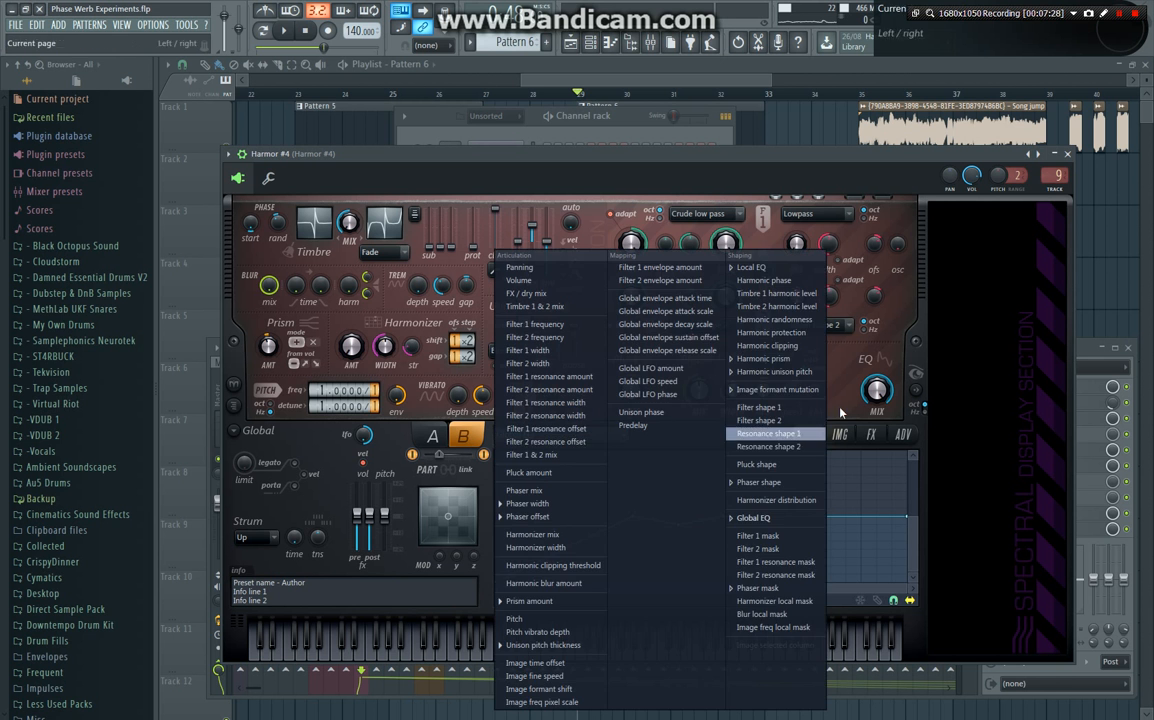
{"action": "left_click", "coordinate": [813, 391]}
{"action": "scroll", "coordinate": [627, 438], "scroll_direction": "down", "scroll_amount": 2}
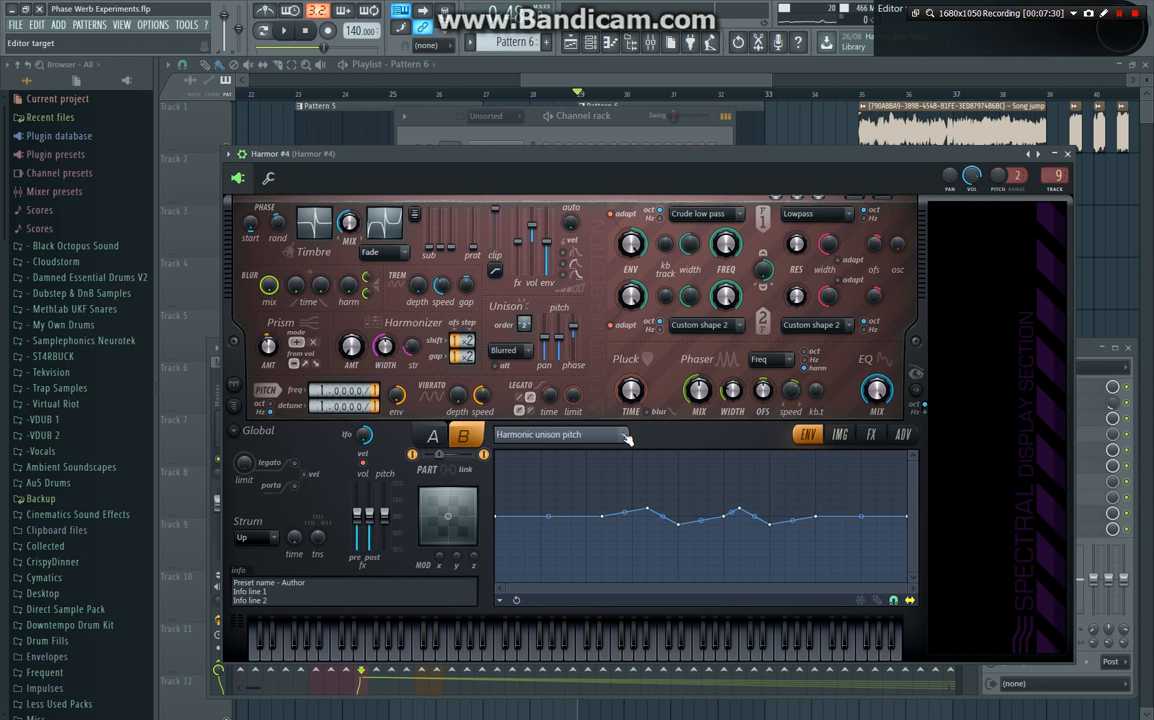
{"action": "left_click", "coordinate": [622, 437]}
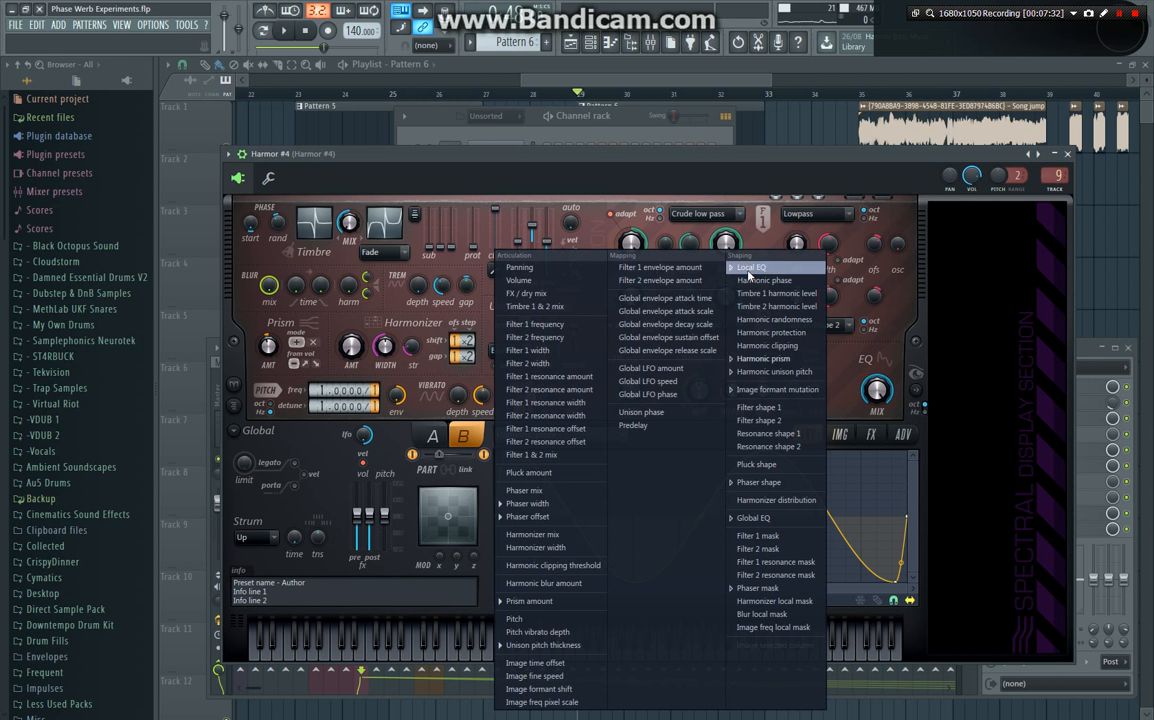
{"action": "left_click", "coordinate": [748, 270]}
Step: Examine part B's Prism amount and Unison pitch thickness envelopes
{"action": "left_click", "coordinate": [561, 435]}
{"action": "left_click", "coordinate": [529, 600]}
{"action": "left_click", "coordinate": [561, 435]}
{"action": "left_click", "coordinate": [555, 646]}
Step: Examine part B's Phaser width, Phaser offset, Phaser shape and Phaser mask curves
{"action": "left_click", "coordinate": [561, 435]}
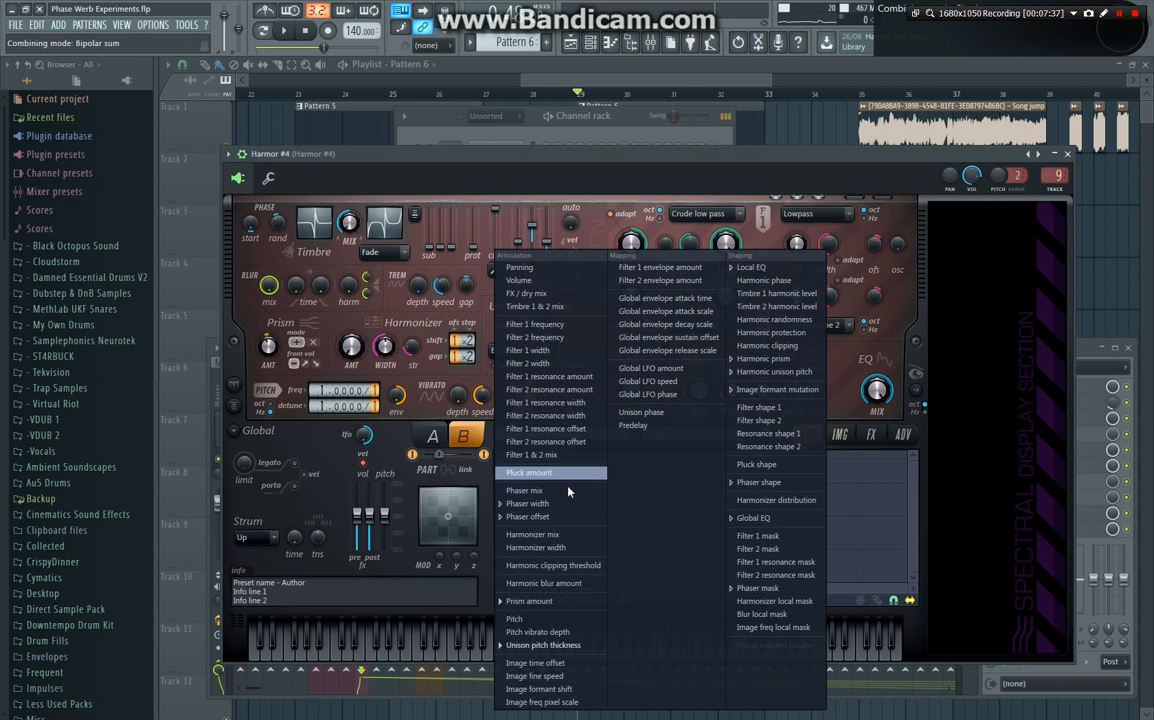
{"action": "left_click", "coordinate": [528, 503]}
{"action": "left_click", "coordinate": [575, 438]}
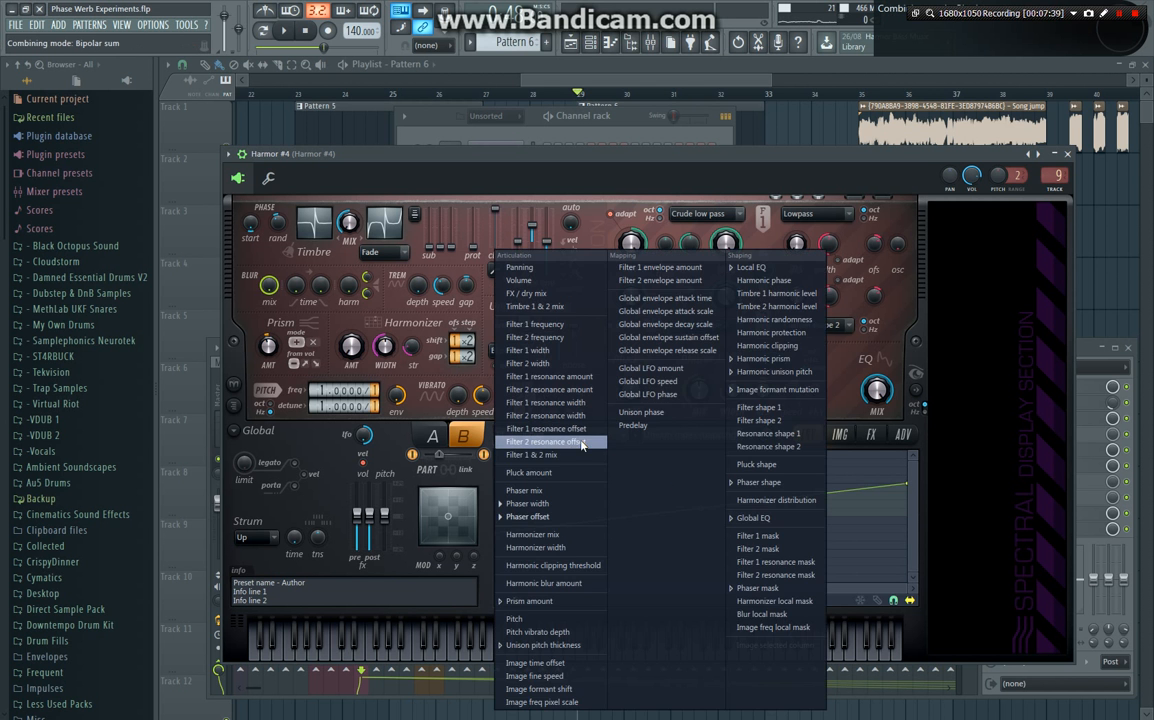
{"action": "left_click", "coordinate": [770, 482]}
{"action": "left_click", "coordinate": [548, 440]}
{"action": "left_click", "coordinate": [757, 588]}
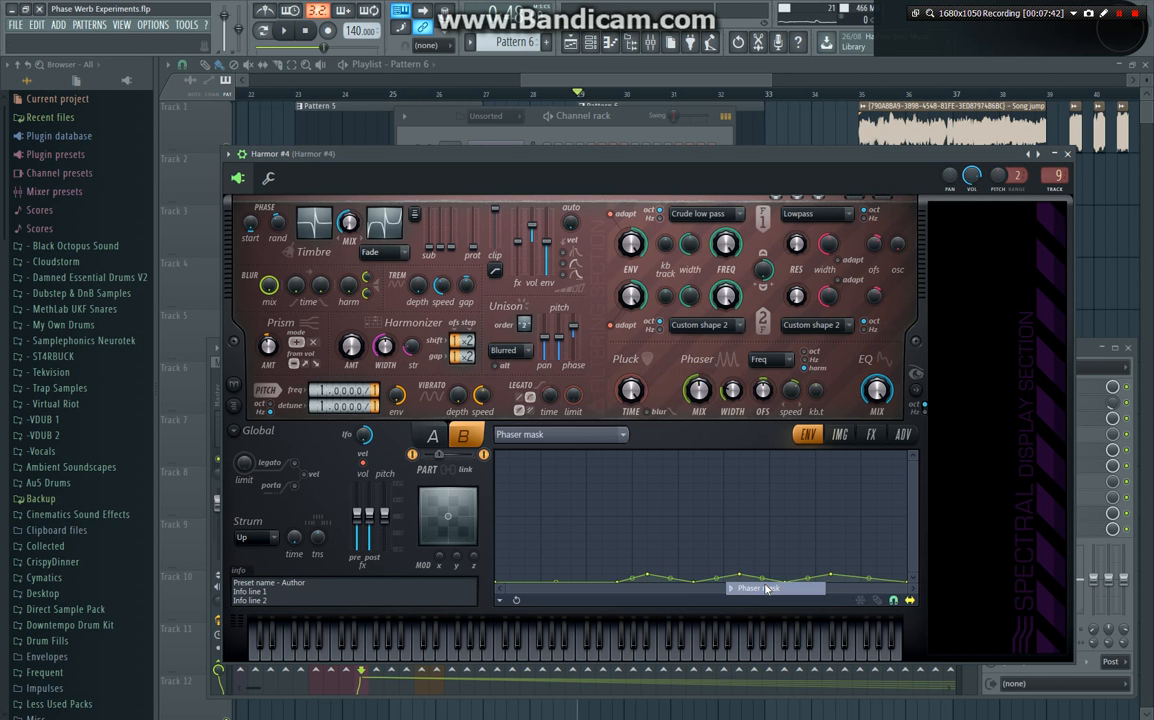
Step: Review part B's distortion, chorus, delay, reverb and compression settings, and close Harmor #4 and the channel rack
{"action": "left_click", "coordinate": [869, 435]}
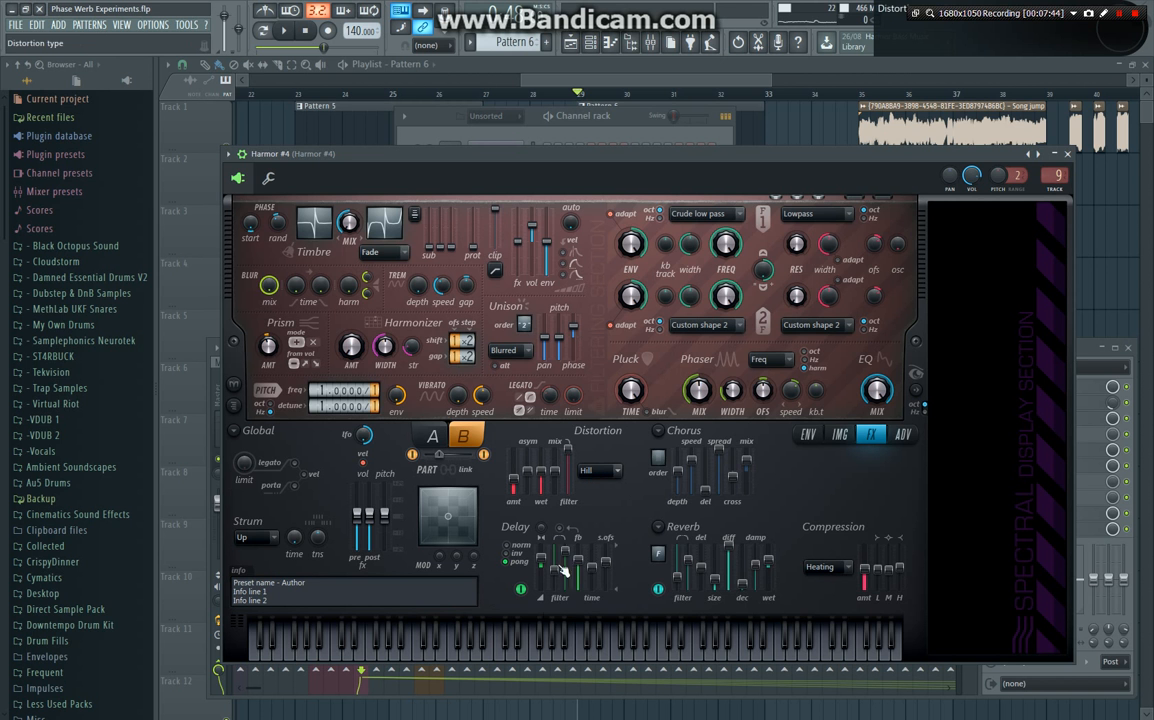
{"action": "left_click", "coordinate": [1068, 154]}
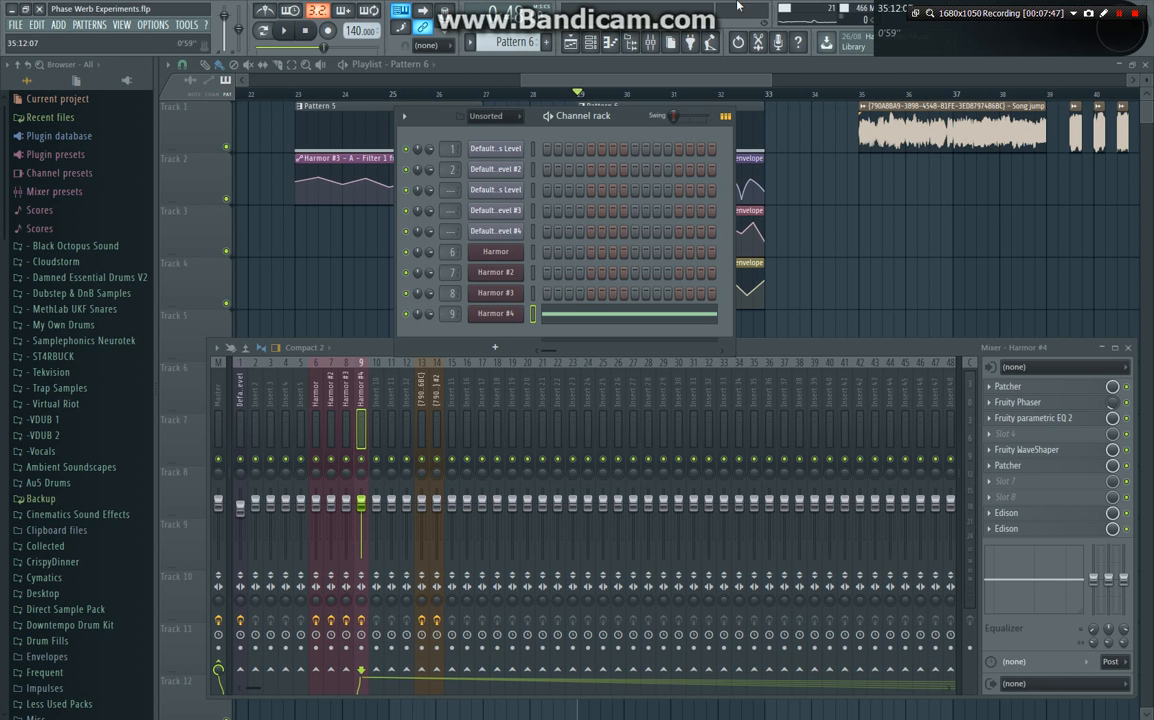
{"action": "left_click", "coordinate": [594, 43]}
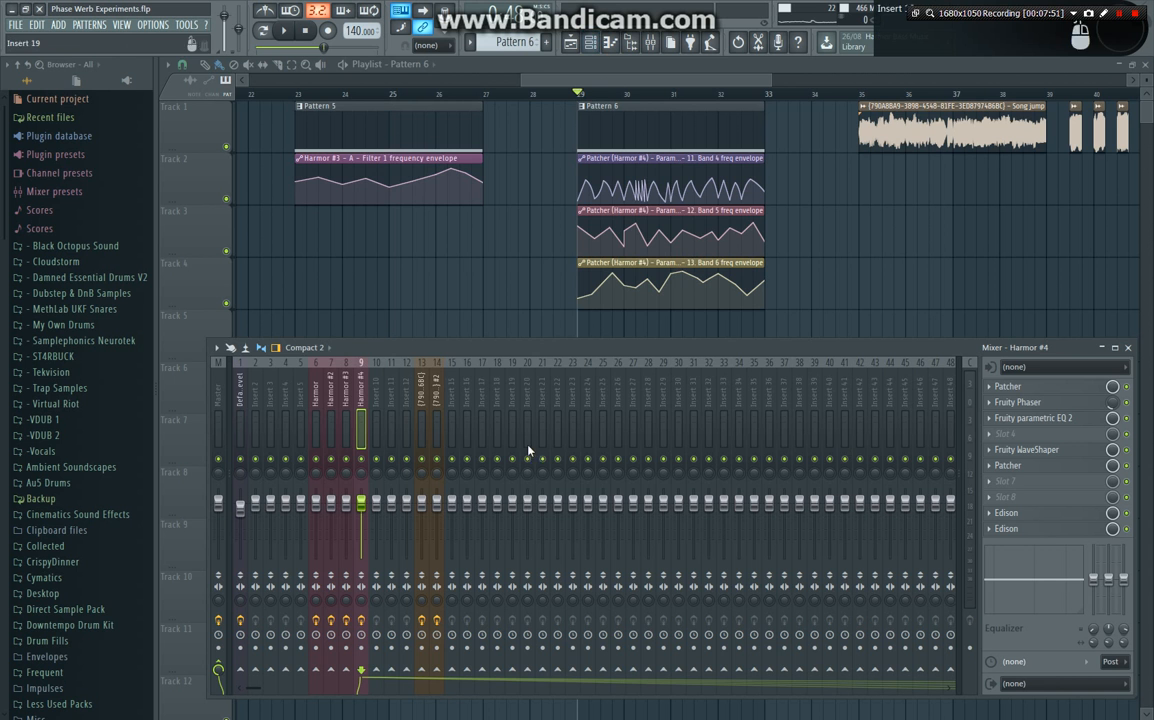
Step: Inspect the Chorus and both Param. EQ 2 modules in the first Patcher on the Harmor #4 mixer track, and close it
{"action": "left_click", "coordinate": [1060, 392]}
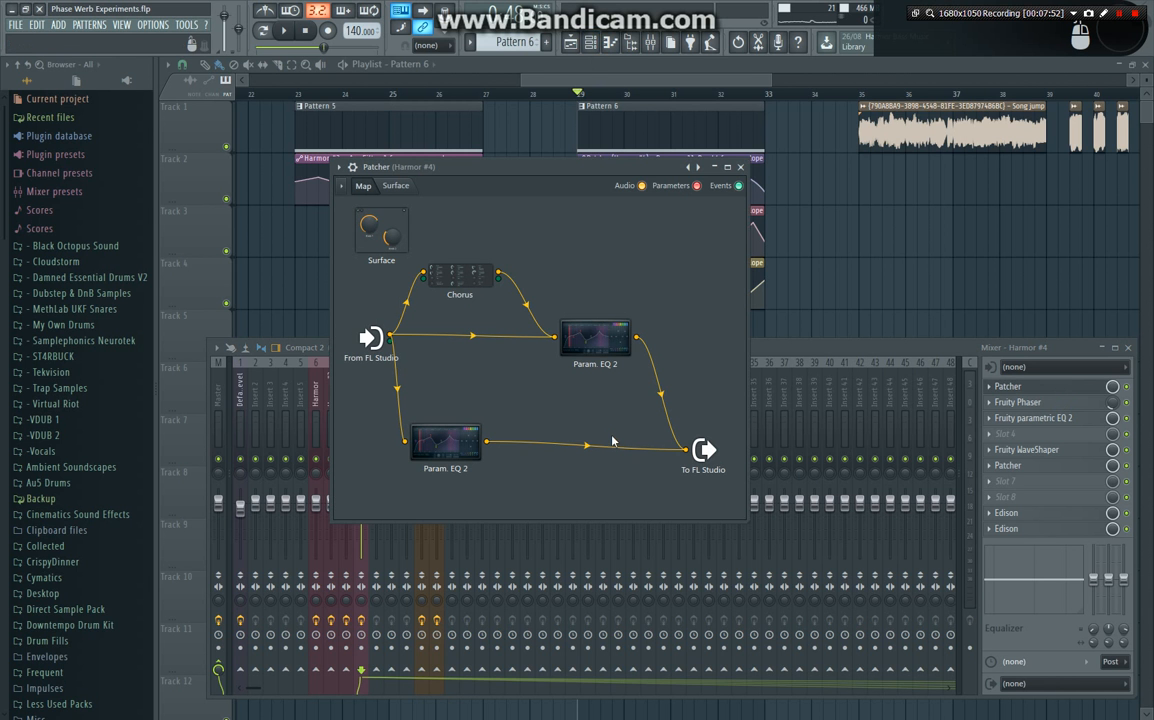
{"action": "left_click", "coordinate": [460, 276]}
{"action": "left_click", "coordinate": [549, 279]}
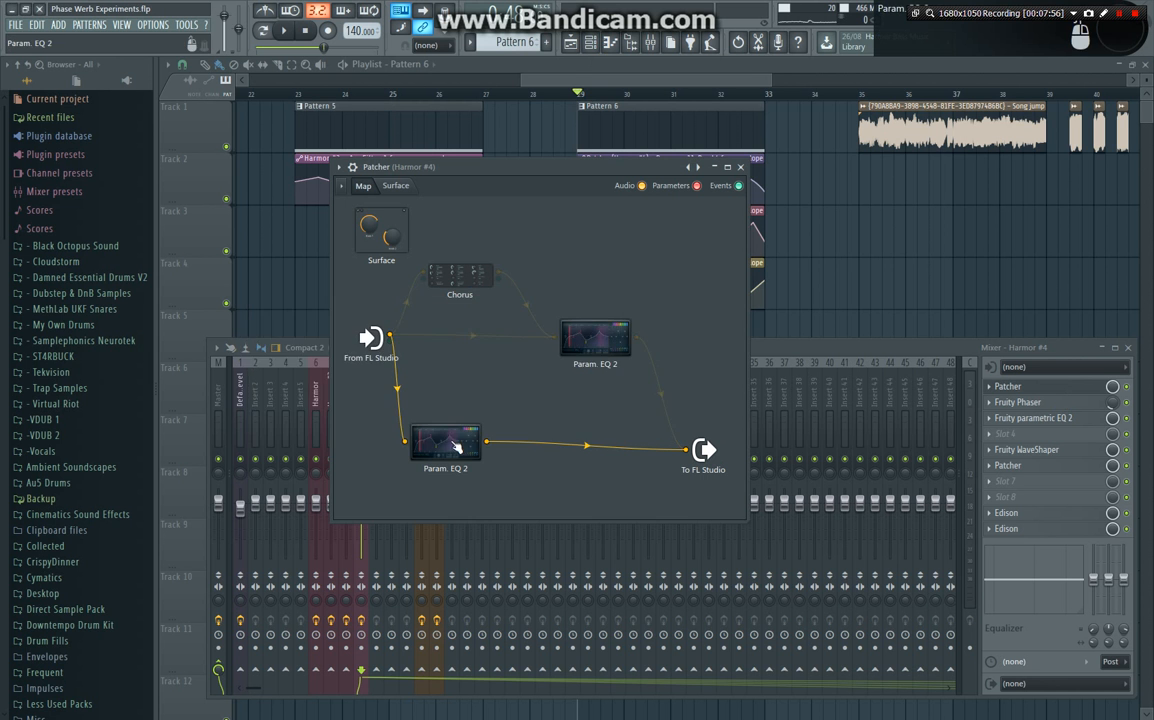
{"action": "left_click", "coordinate": [570, 343]}
{"action": "left_click", "coordinate": [606, 278]}
{"action": "left_click", "coordinate": [604, 348]}
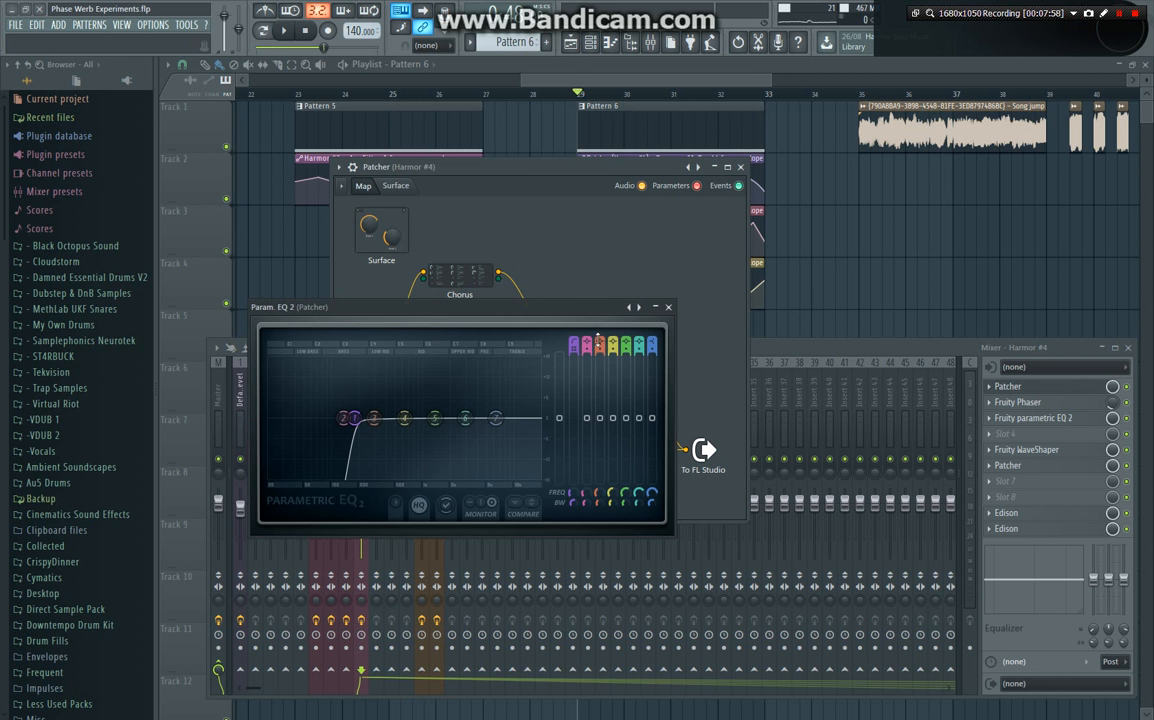
{"action": "left_click", "coordinate": [604, 279]}
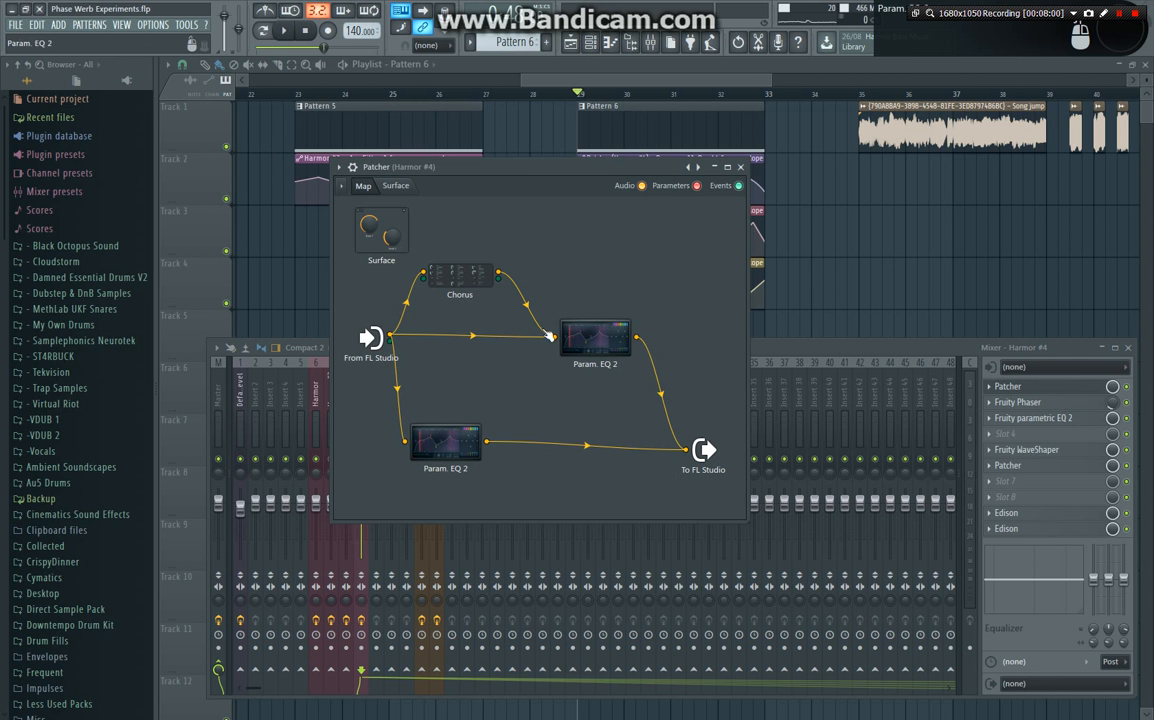
{"action": "left_click_drag", "start_coordinate": [492, 386], "coordinate": [580, 224]}
{"action": "left_click", "coordinate": [740, 167]}
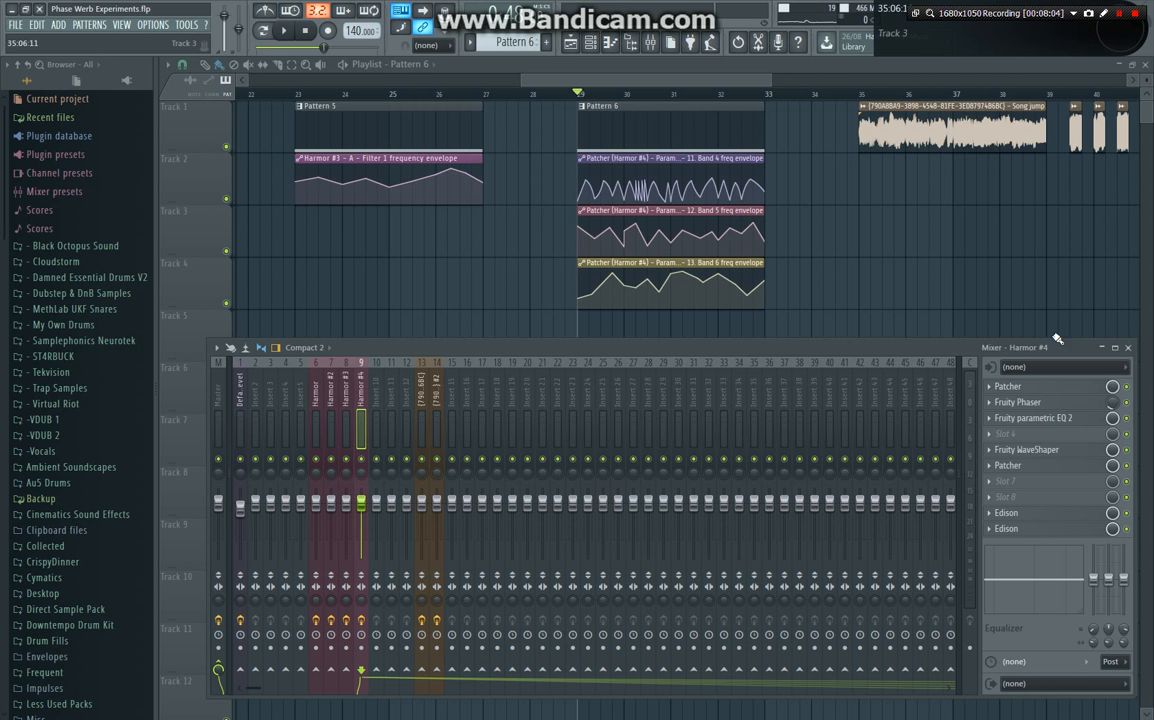
Step: Inspect the Fruity Phaser, Fruity parametric EQ 2 and Fruity WaveShaper effects on the Harmor #4 mixer track
{"action": "left_click", "coordinate": [1088, 403]}
{"action": "left_click", "coordinate": [1089, 404]}
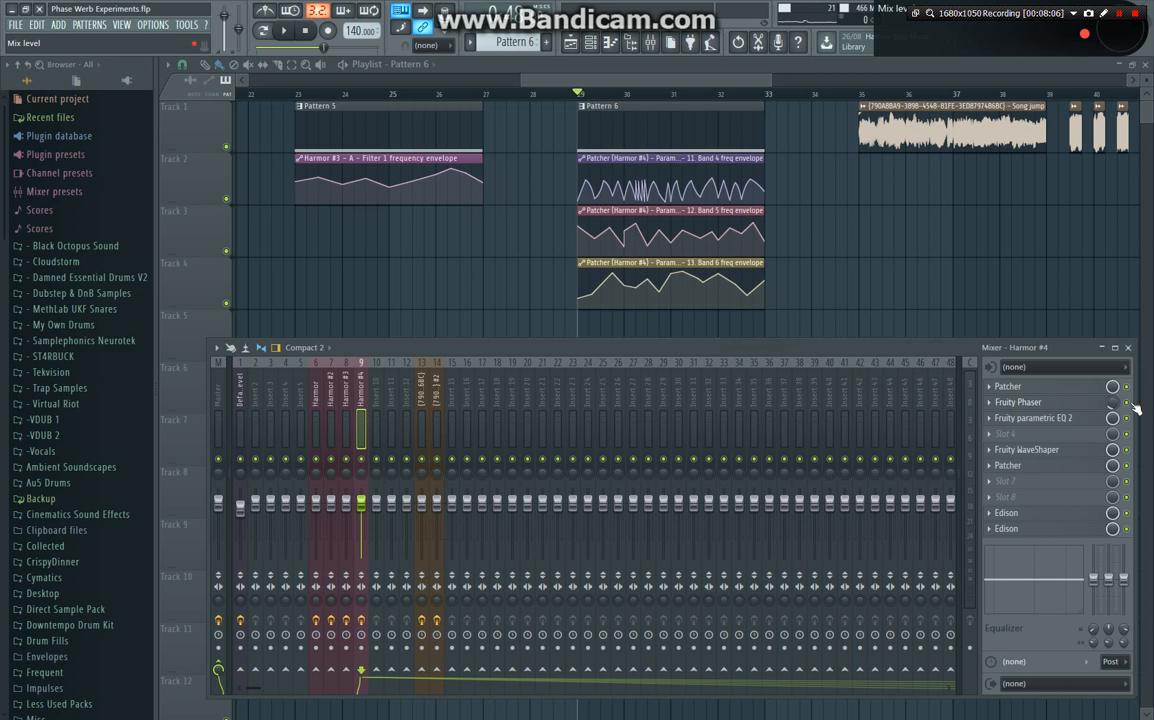
{"action": "left_click", "coordinate": [1089, 419]}
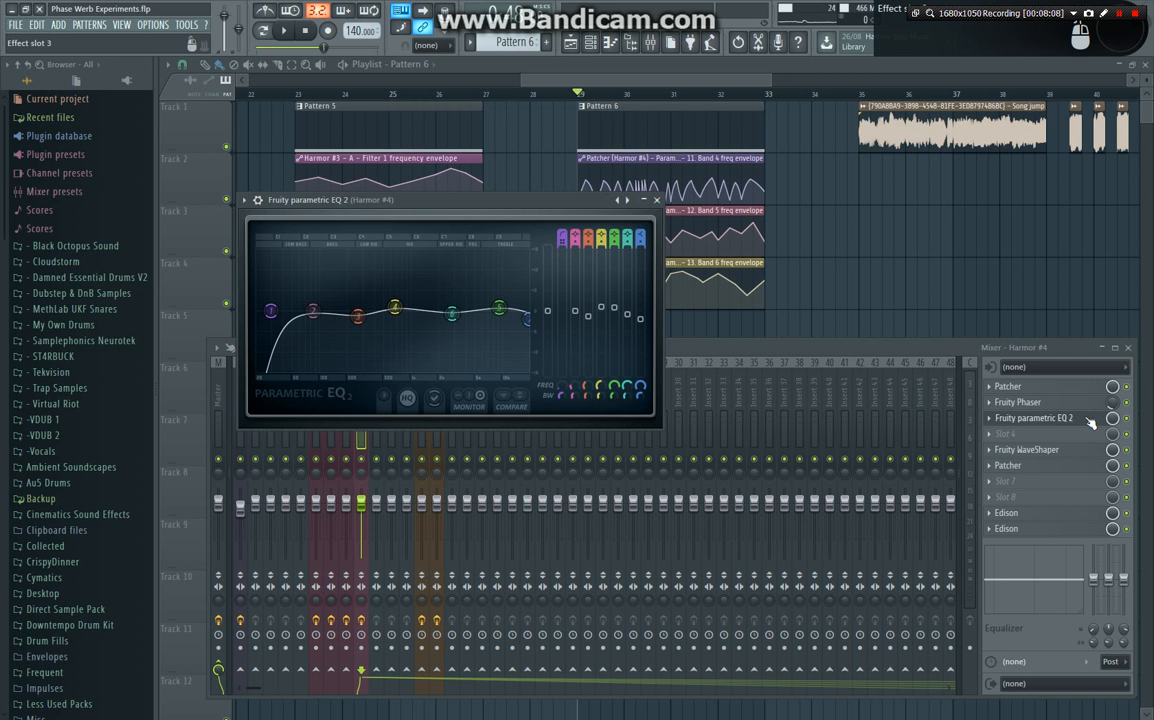
{"action": "left_click", "coordinate": [1089, 419]}
{"action": "left_click", "coordinate": [1087, 450]}
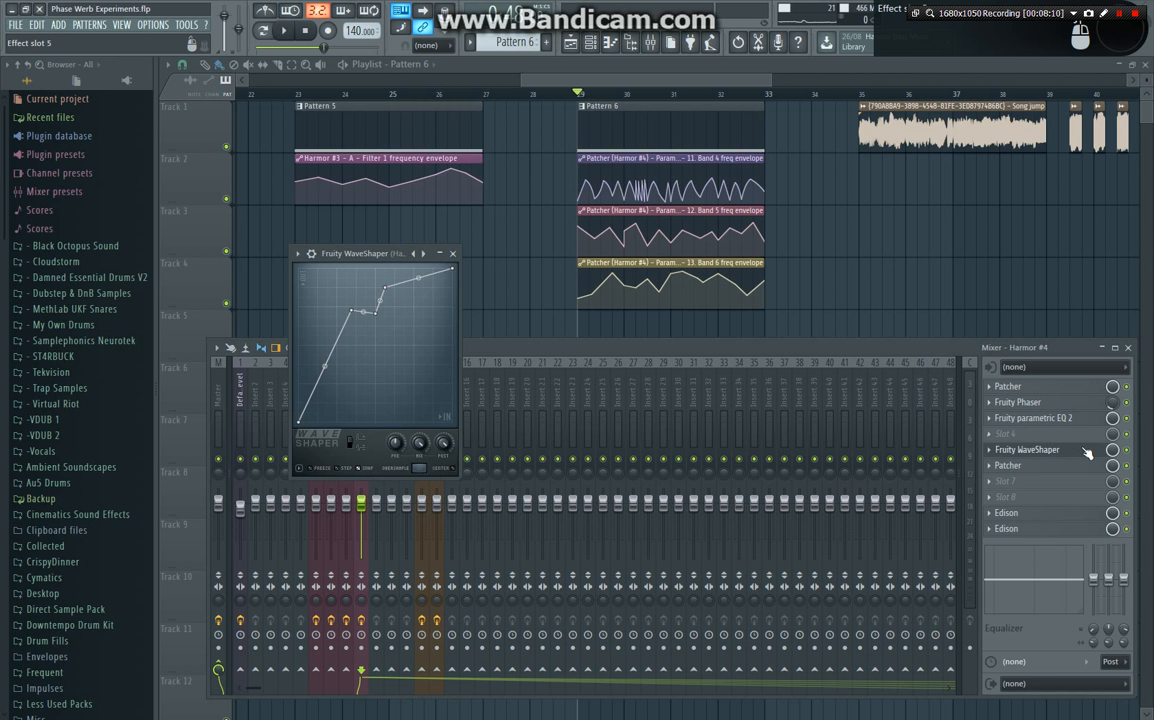
{"action": "left_click", "coordinate": [1087, 452]}
Step: Open the second Patcher on the Harmor #4 mixer track and examine its first Param. EQ 2 while playing Pattern 6
{"action": "left_click", "coordinate": [1085, 467]}
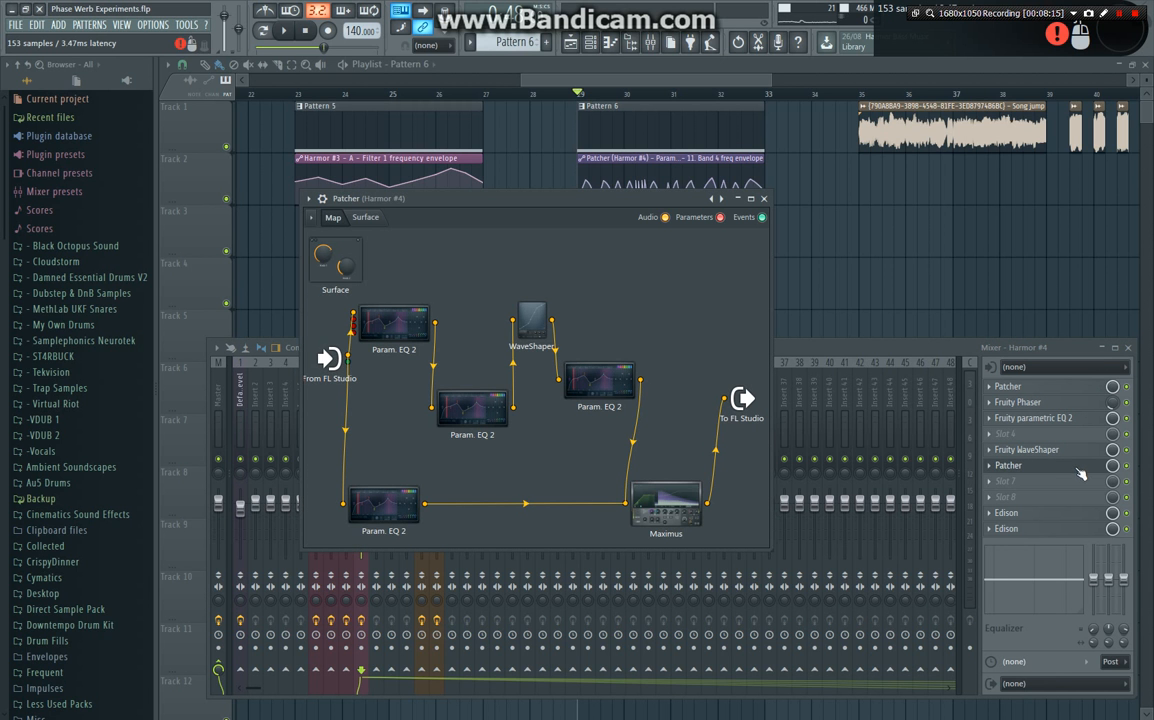
{"action": "left_click", "coordinate": [416, 343]}
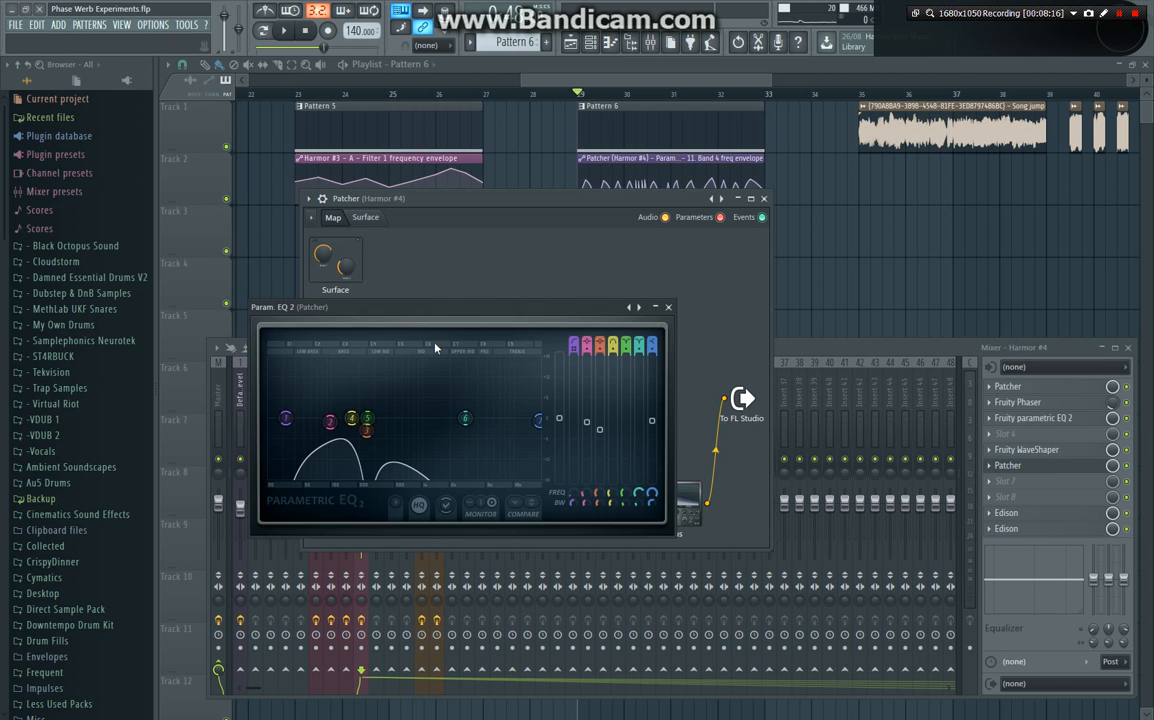
{"action": "left_click", "coordinate": [668, 310]}
{"action": "key", "text": "space"}
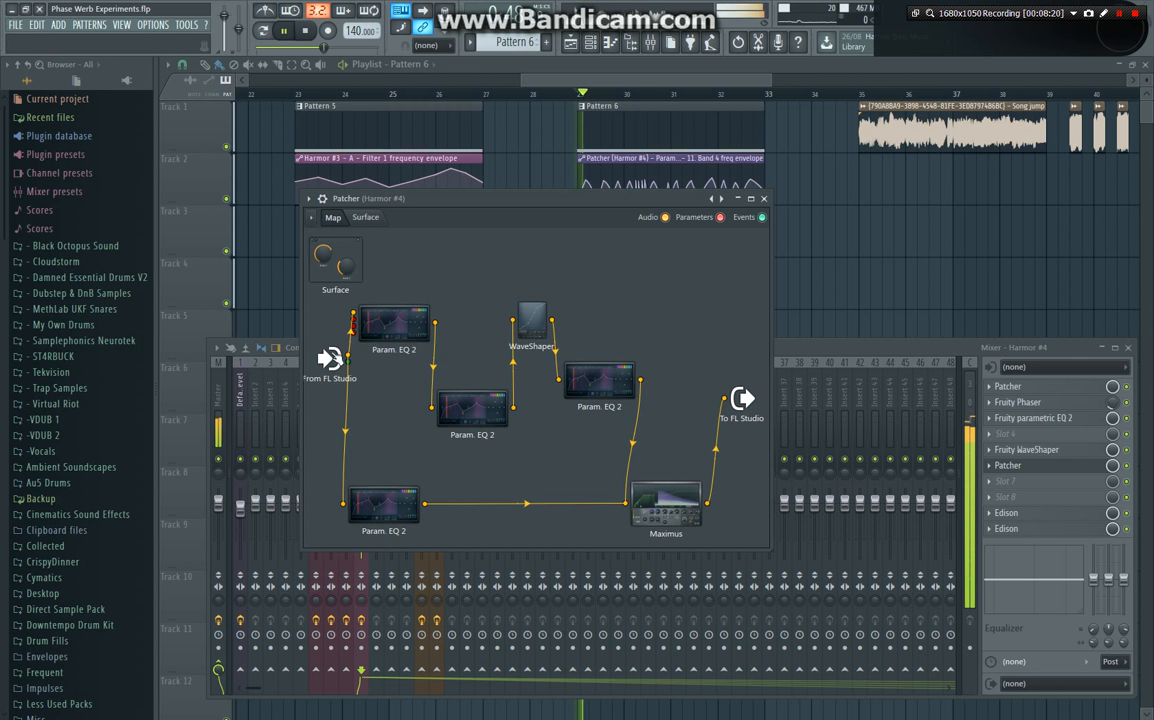
{"action": "left_click", "coordinate": [408, 334]}
{"action": "left_click", "coordinate": [668, 307]}
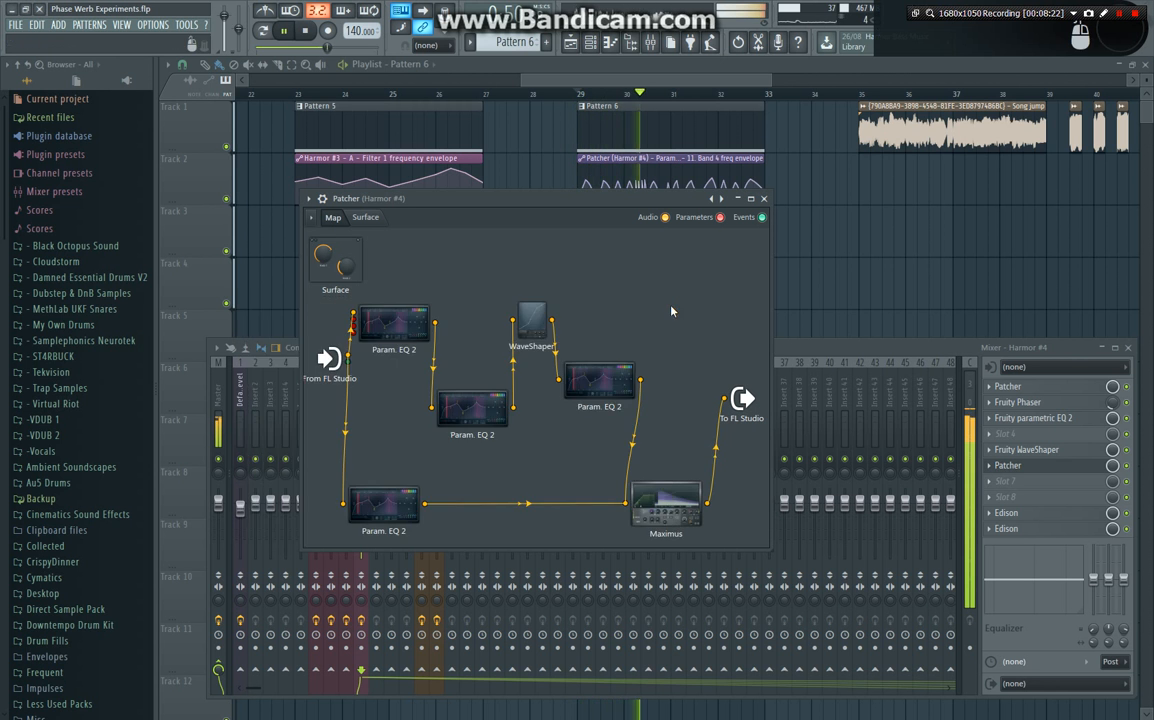
Step: Inspect the second Param. EQ 2, the WaveShaper and the Param. EQ 2 that follows it in the Patcher chain
{"action": "left_click", "coordinate": [493, 410]}
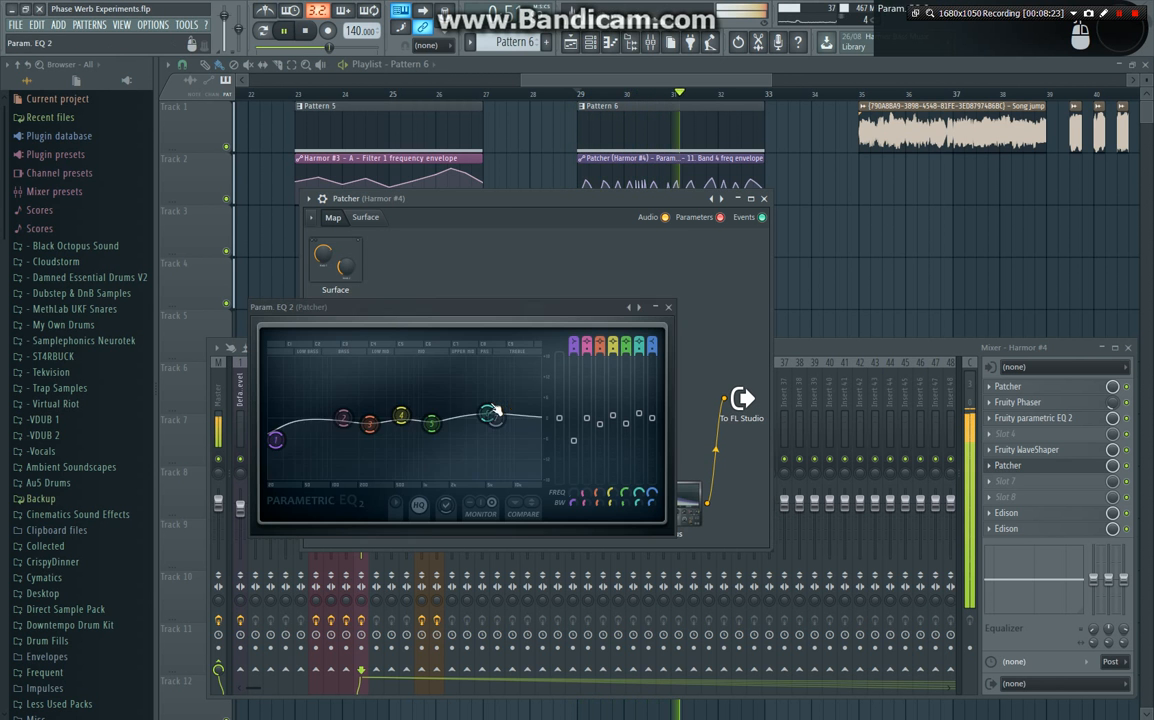
{"action": "left_click", "coordinate": [668, 307]}
{"action": "left_click", "coordinate": [530, 318]}
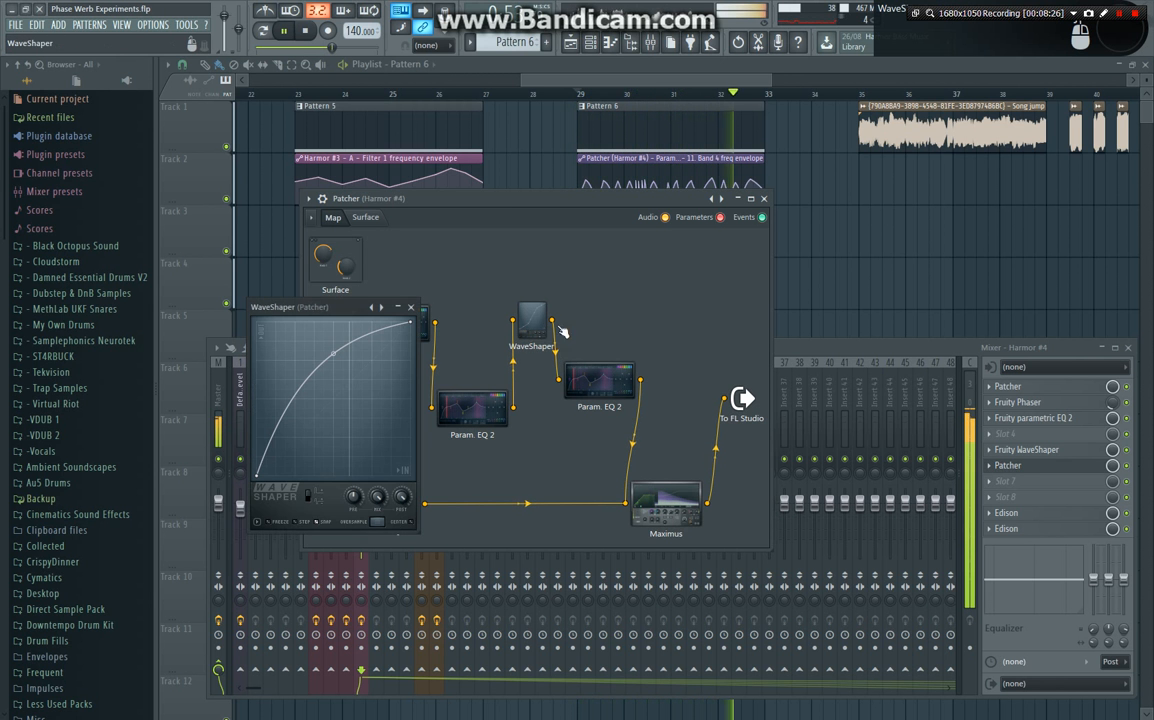
{"action": "left_click", "coordinate": [410, 307]}
{"action": "left_click", "coordinate": [600, 381]}
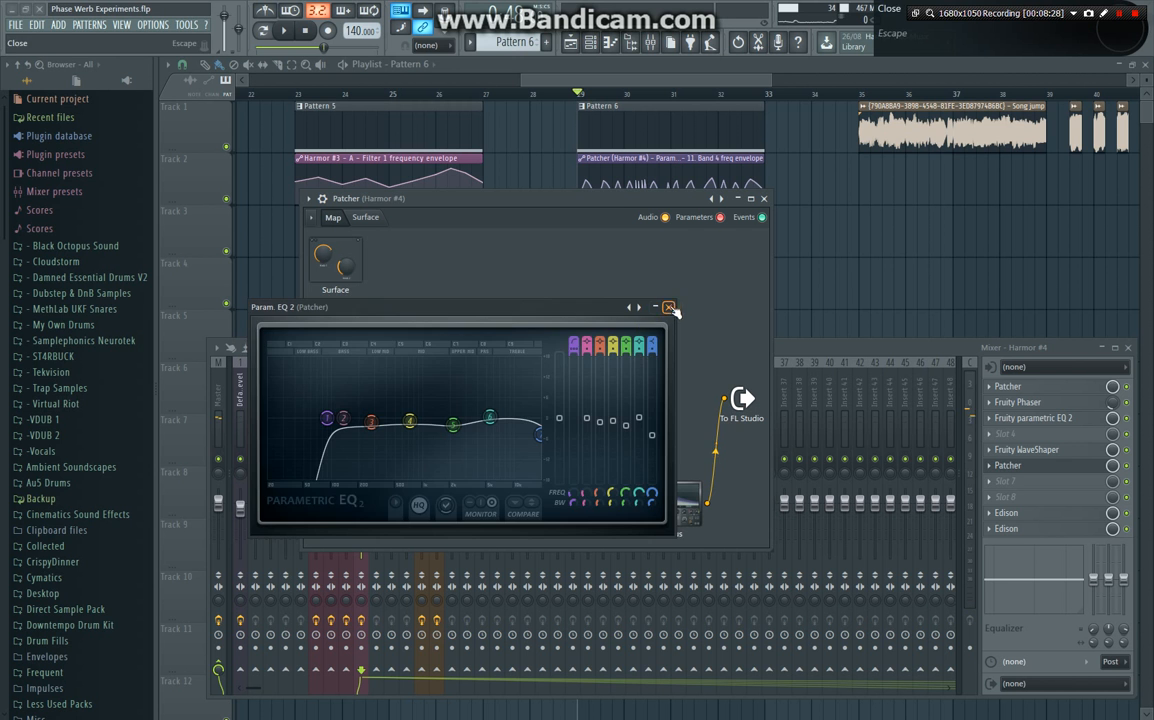
{"action": "left_click", "coordinate": [668, 307]}
Step: Inspect the Param. EQ 2 on the Patcher's parallel branch and the Maximus module, and close the Patcher
{"action": "left_click", "coordinate": [419, 506]}
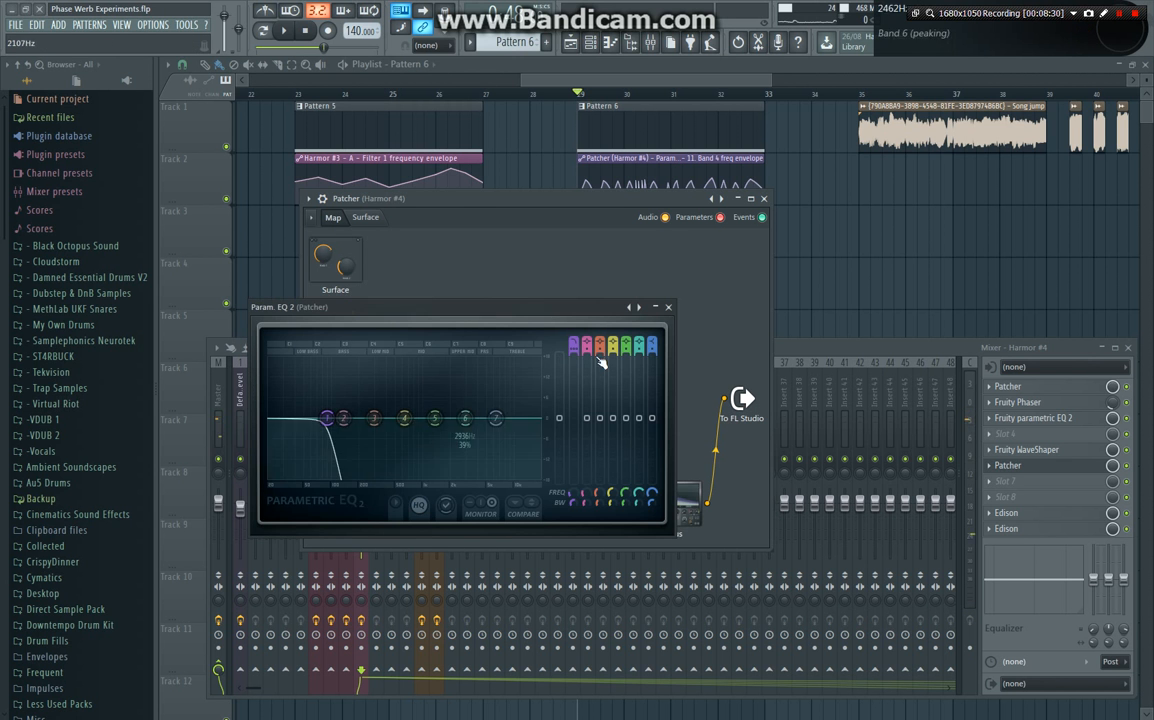
{"action": "left_click", "coordinate": [667, 303]}
{"action": "left_click", "coordinate": [697, 507]}
{"action": "left_click", "coordinate": [666, 300]}
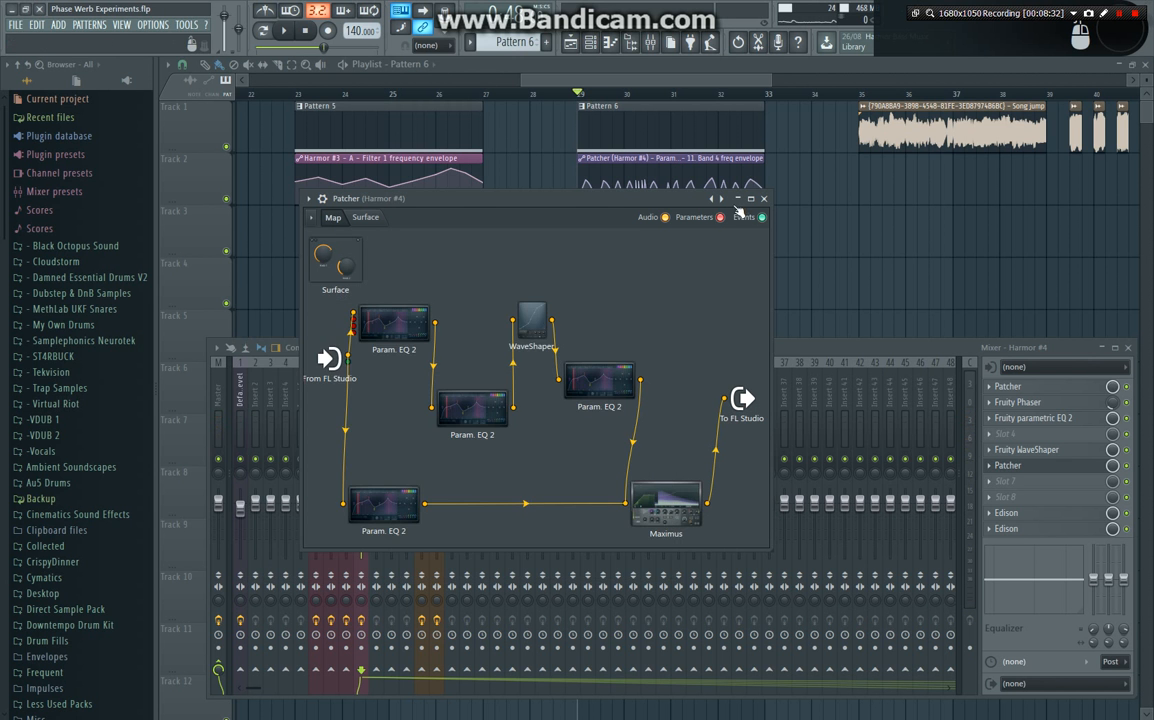
{"action": "left_click", "coordinate": [765, 199]}
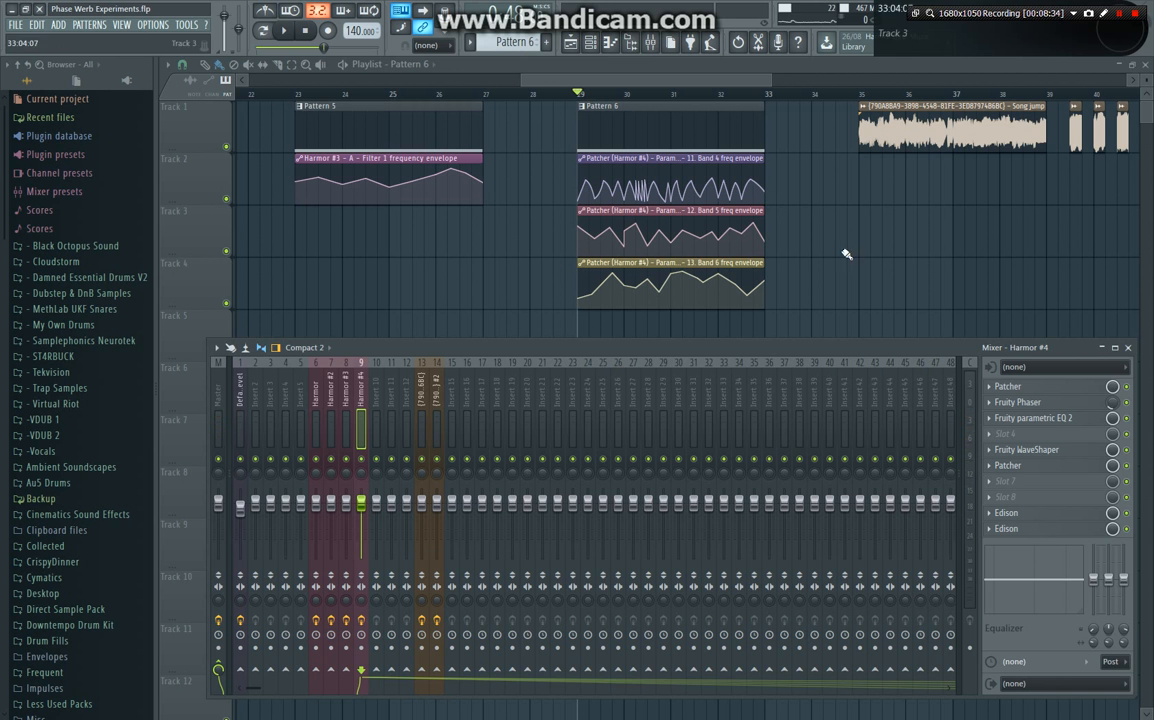
Step: Close the mixer, show the whole arrangement in the playlist, and return the song position to the start
{"action": "left_click", "coordinate": [1127, 347]}
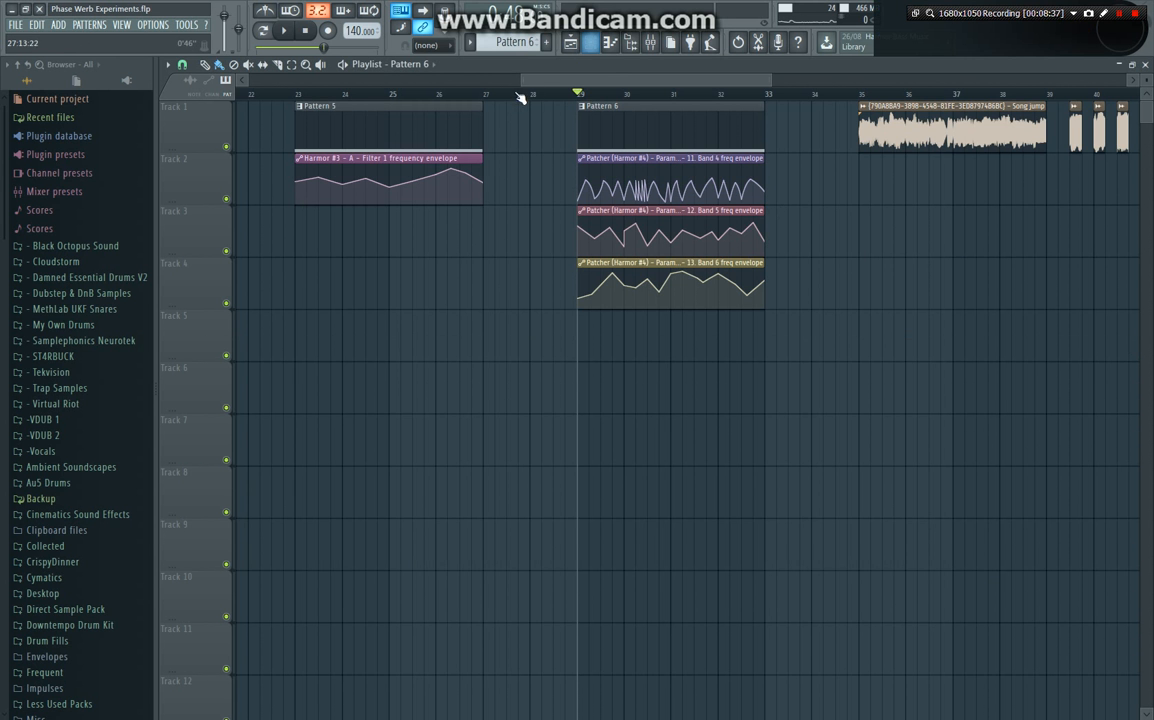
{"action": "left_click_drag", "start_coordinate": [523, 82], "coordinate": [408, 107]}
{"action": "left_click", "coordinate": [368, 96]}
{"action": "left_click_drag", "start_coordinate": [768, 78], "coordinate": [944, 80]}
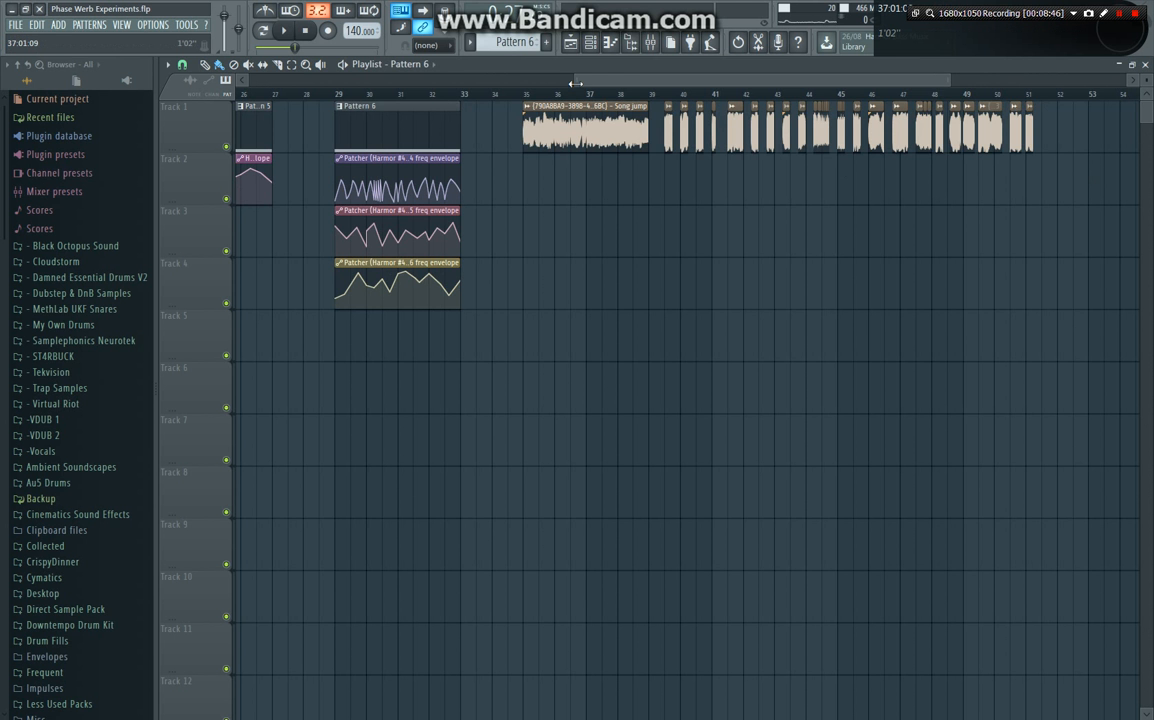
{"action": "left_click_drag", "start_coordinate": [575, 83], "coordinate": [236, 83]}
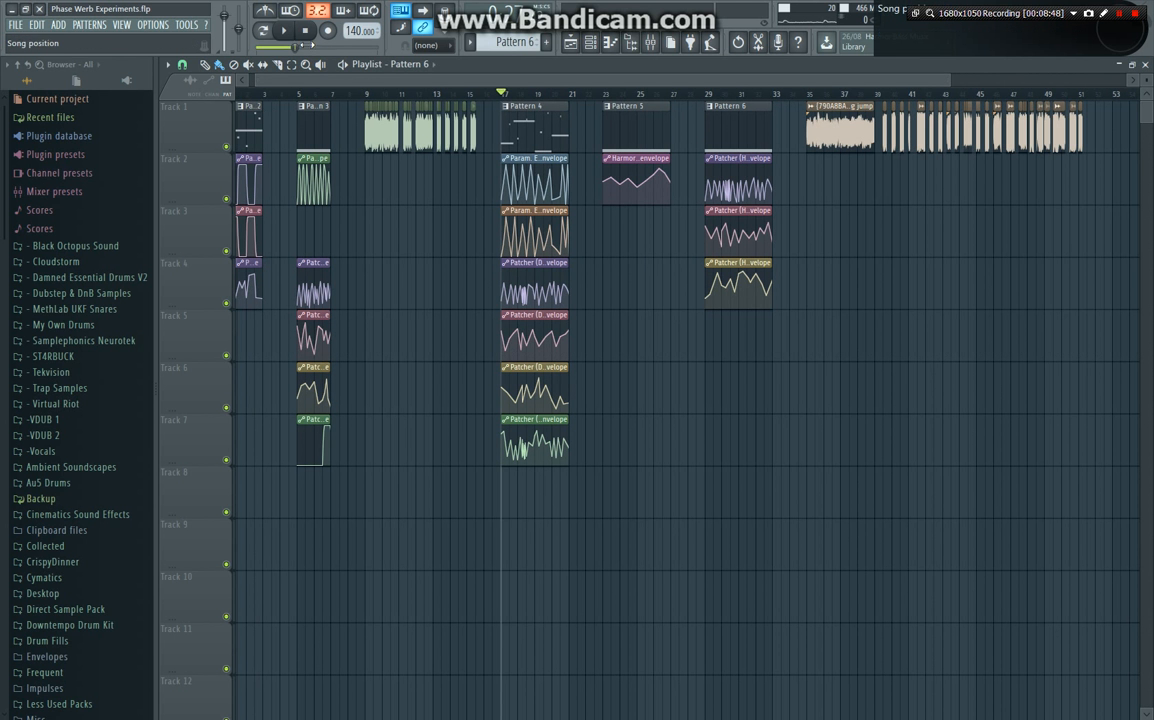
{"action": "left_click", "coordinate": [307, 35]}
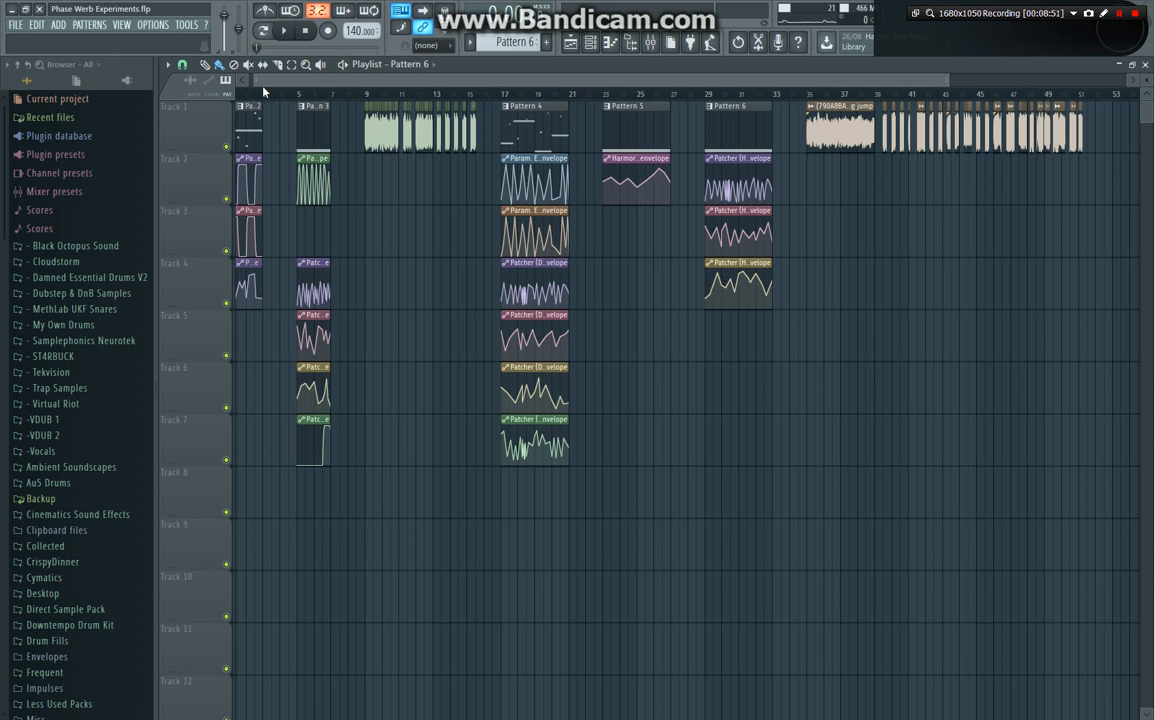
{"action": "left_click_drag", "start_coordinate": [263, 84], "coordinate": [257, 84]}
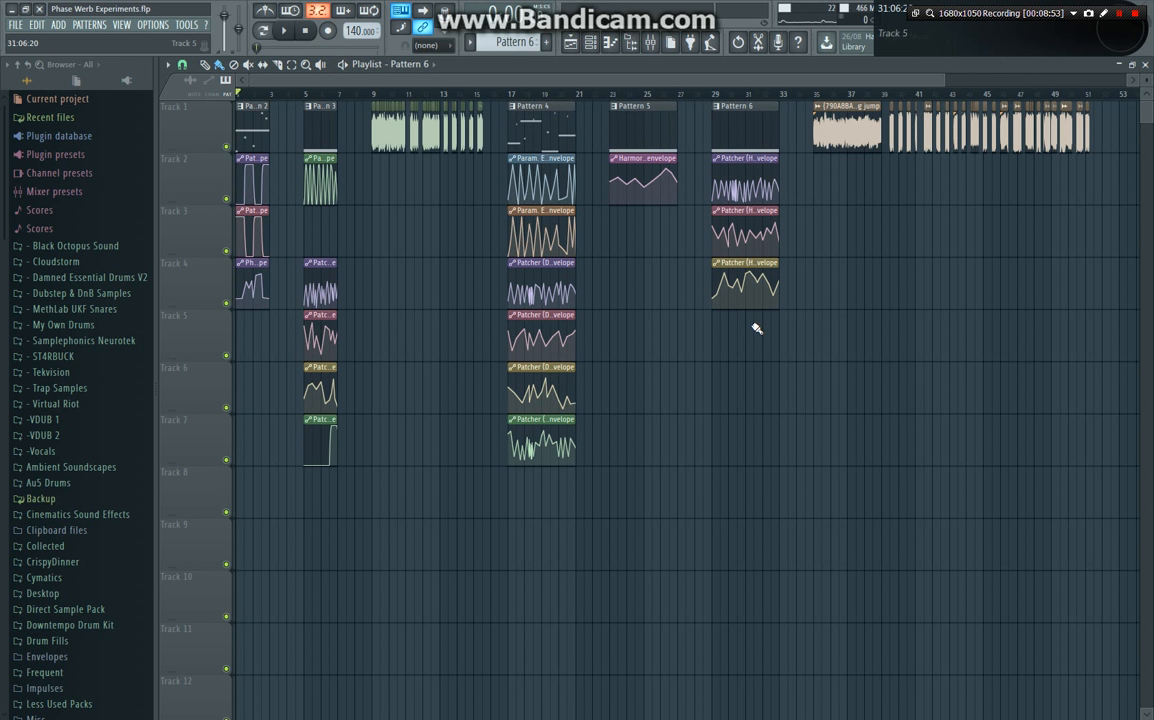